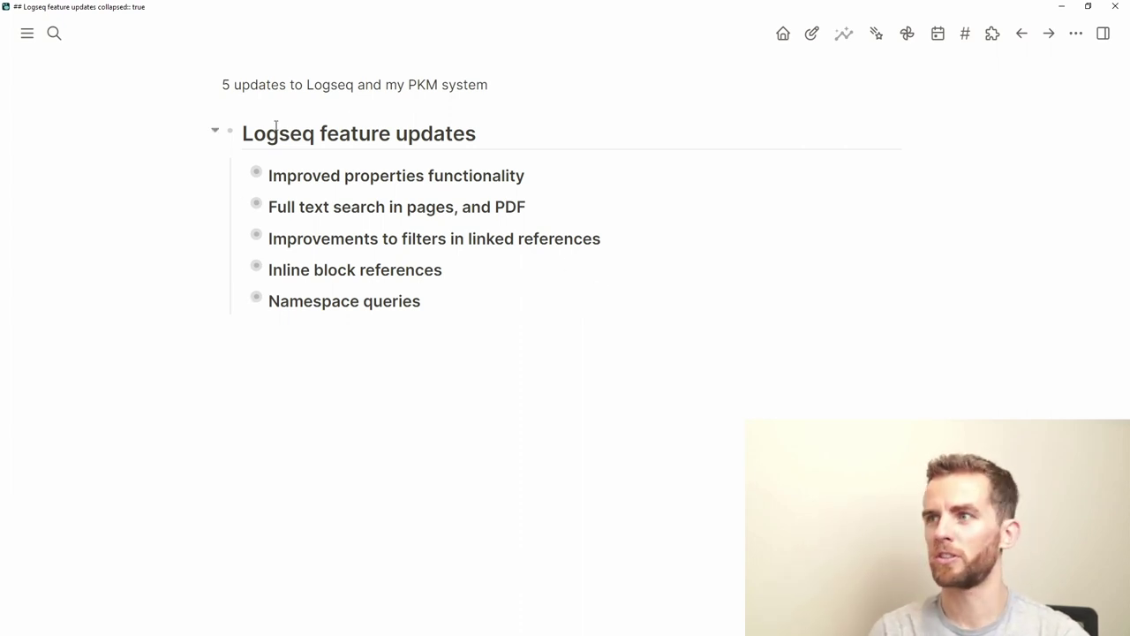
Start a property drawer under the "Improved properties functionality" heading with a :PROPERTIES: line and a :type: line.
{"action": "left_click", "coordinate": [242, 175]}
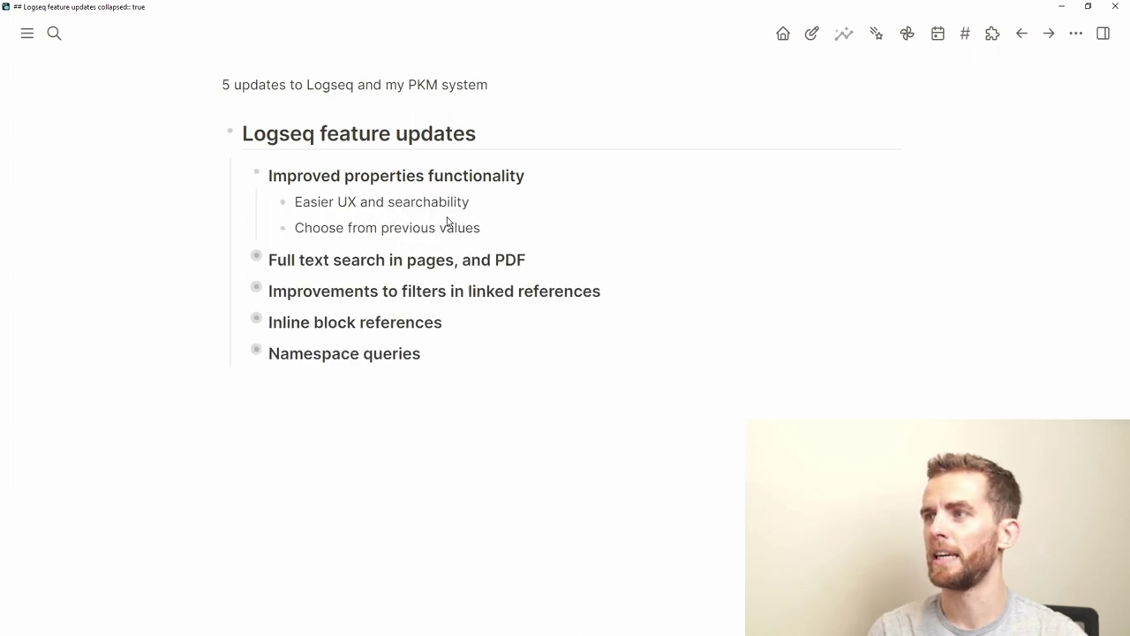
{"action": "left_click", "coordinate": [239, 174]}
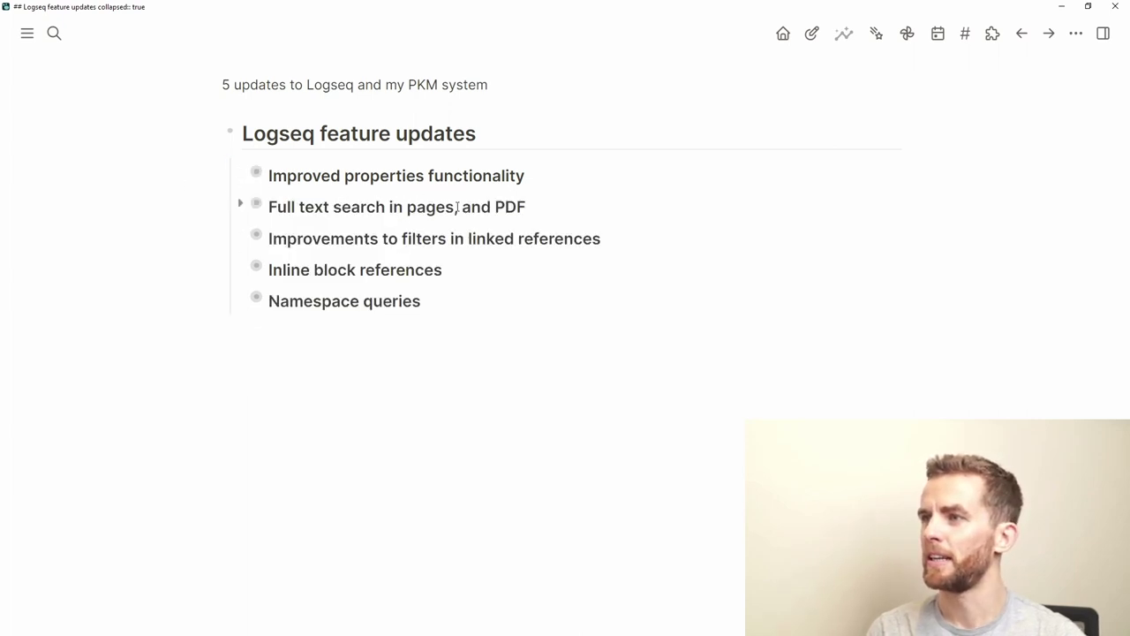
{"action": "left_click", "coordinate": [556, 176]}
{"action": "key", "text": "shift+Return"}
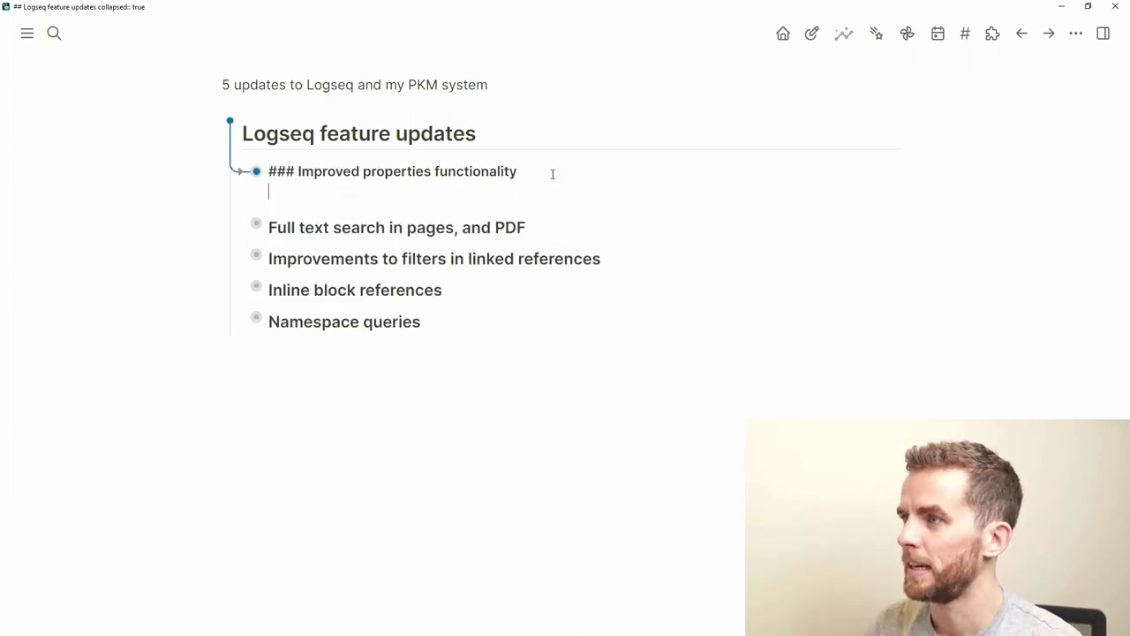
{"action": "type", "text": ":"}
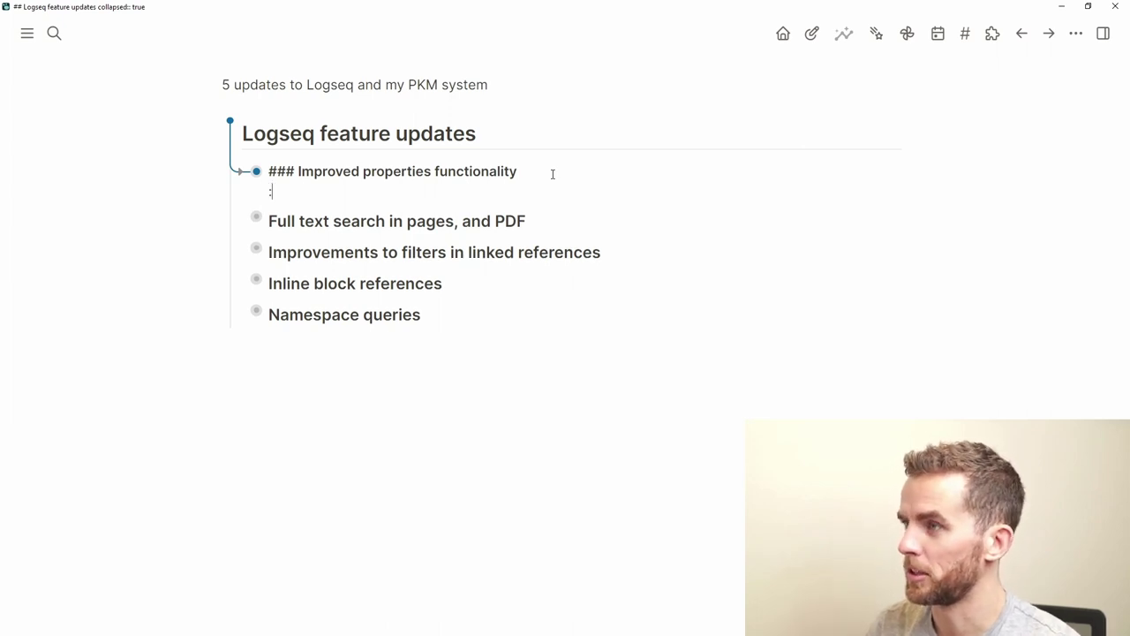
{"action": "type", "text": "PROPERTIES:"}
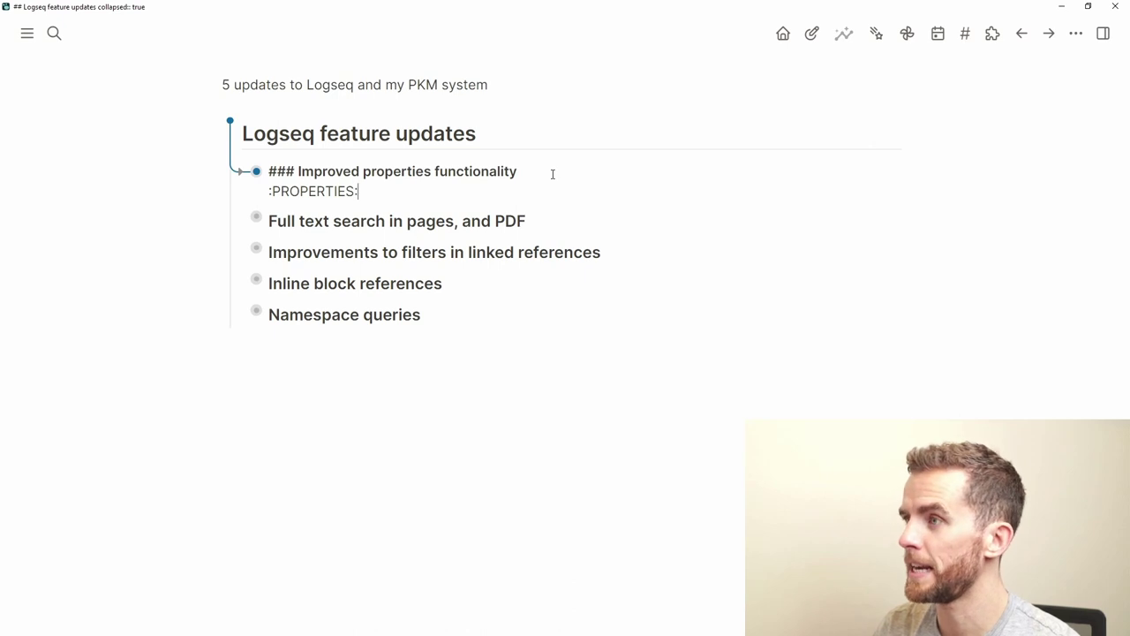
{"action": "key", "text": "Return"}
{"action": "type", "text": ":"}
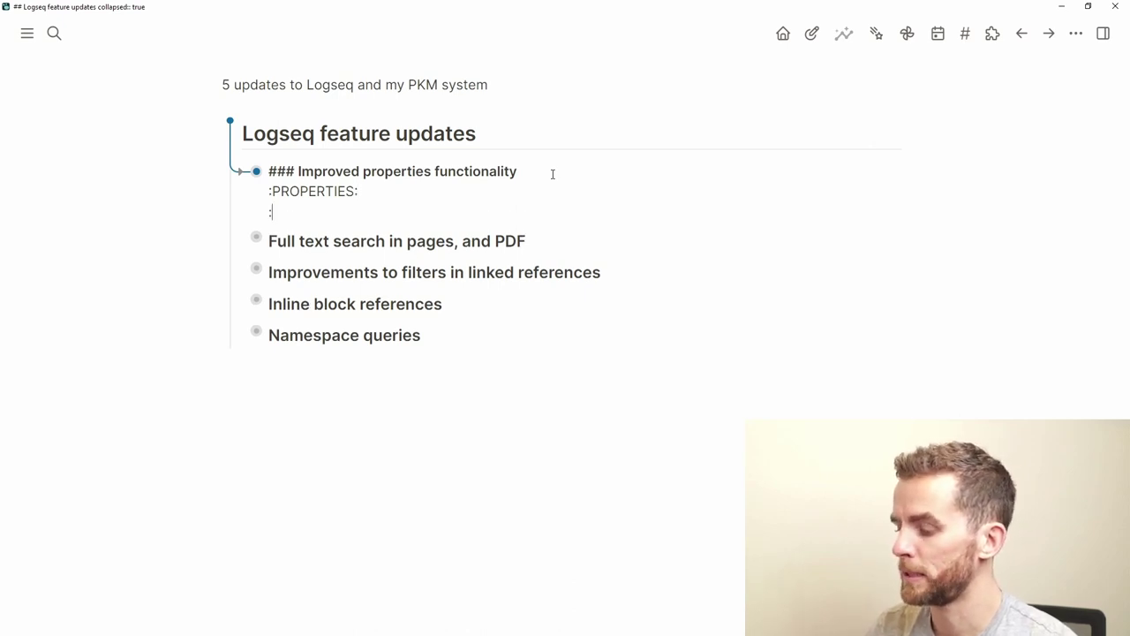
{"action": "type", "text": "type"}
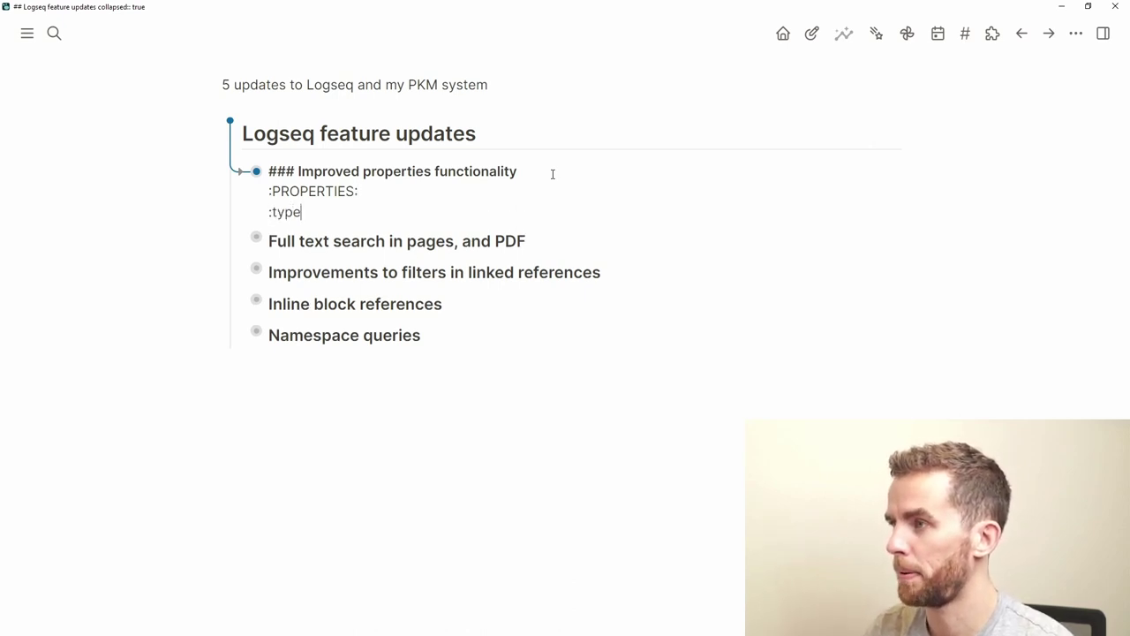
{"action": "type", "text": ":"}
{"action": "key", "text": "Return"}
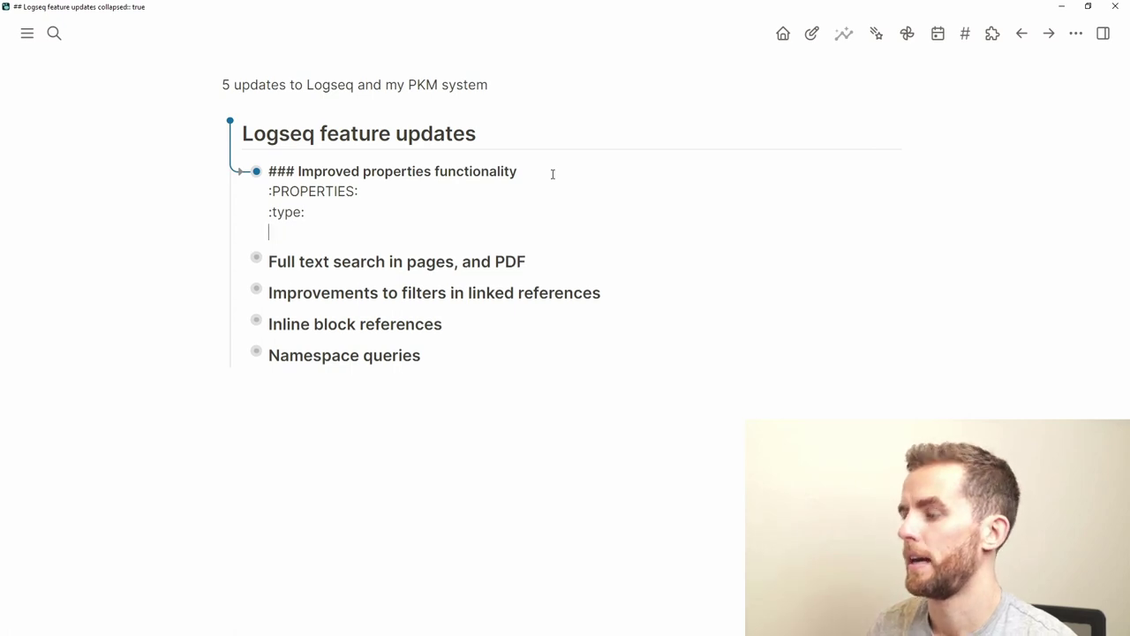
Close the property drawer with an :END: line below :type:.
{"action": "type", "text": ";END"}
{"action": "key", "text": "BackSpace"}
{"action": "key", "text": "BackSpace"}
{"action": "key", "text": "BackSpace"}
{"action": "key", "text": "BackSpace"}
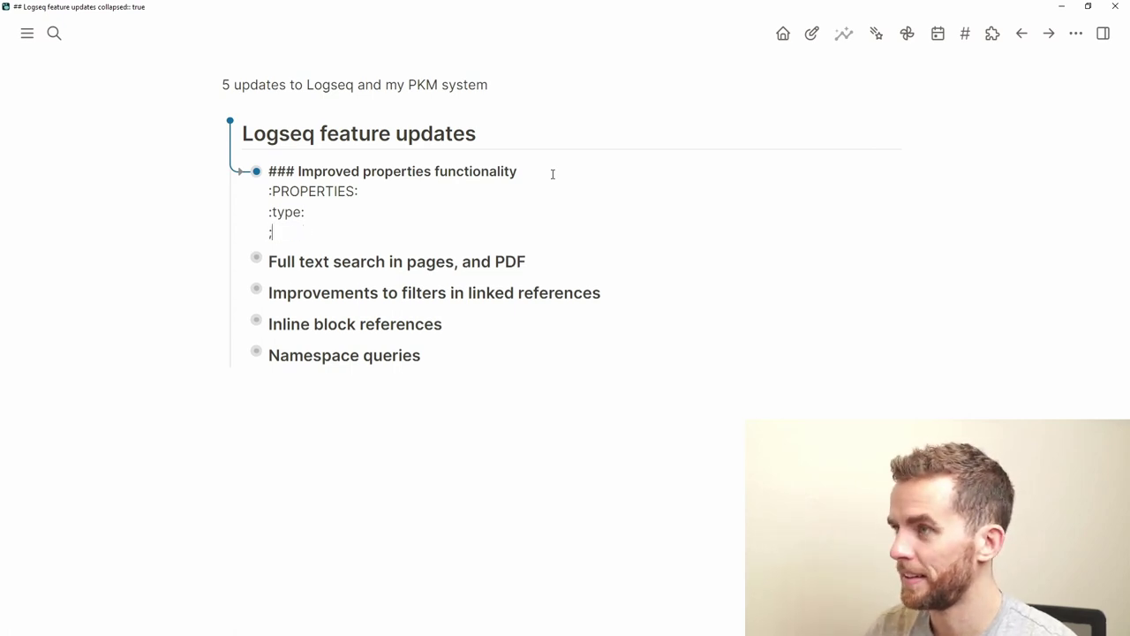
{"action": "type", "text": ":END:"}
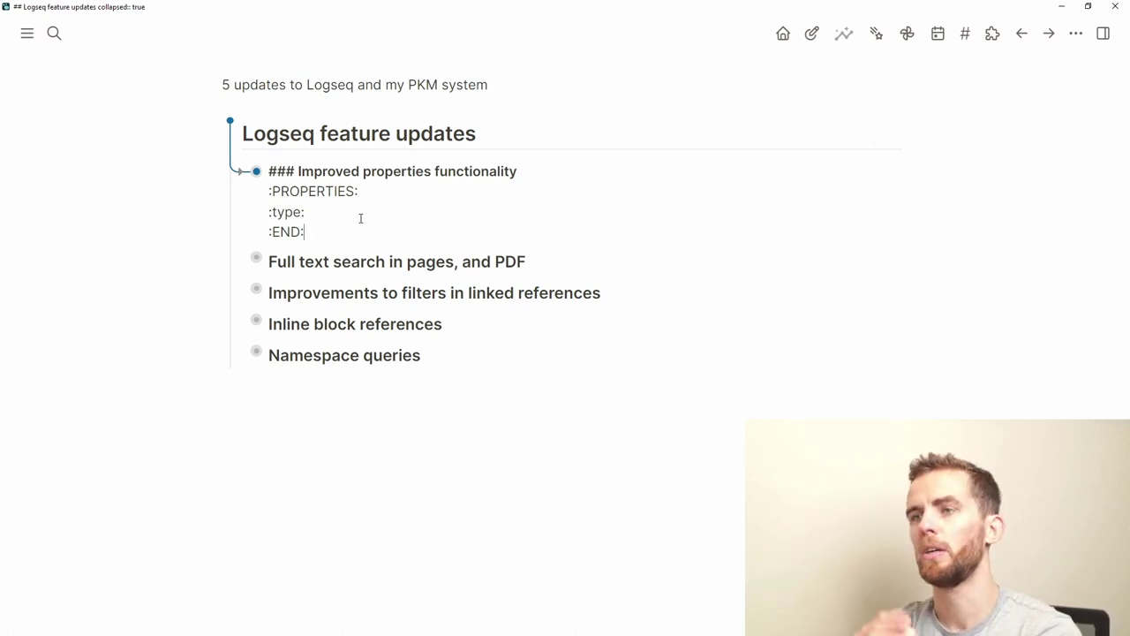
Delete the :PROPERTIES:, :type: and :END: lines from the "Improved properties functionality" block.
{"action": "key", "text": "shift+Up"}
{"action": "key", "text": "shift+Up"}
{"action": "key", "text": "shift+Up"}
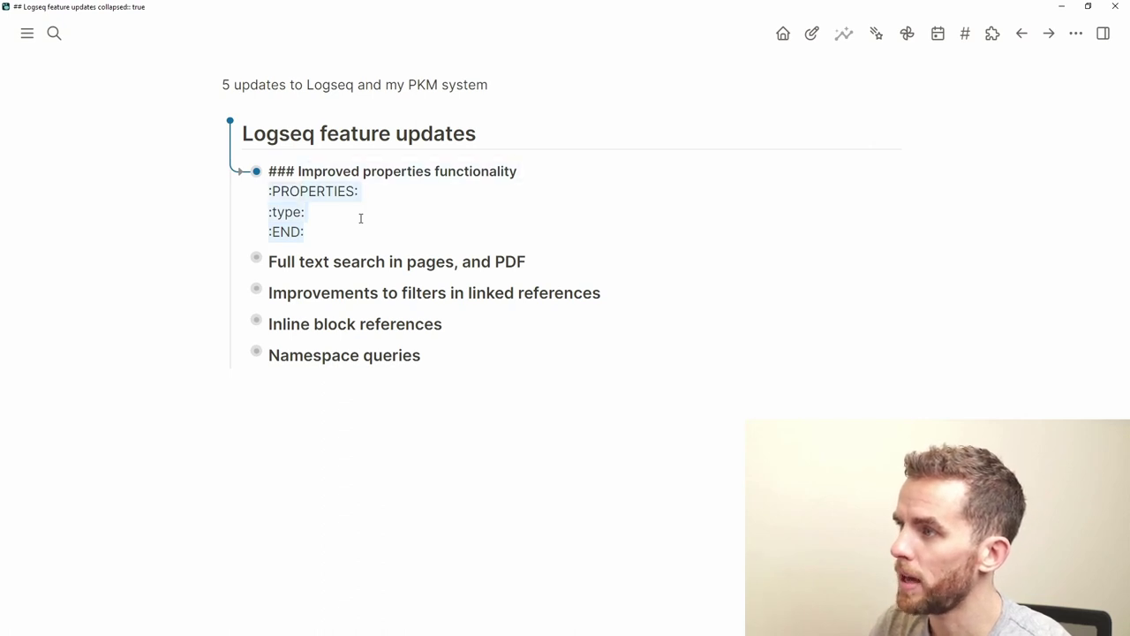
{"action": "key", "text": "BackSpace"}
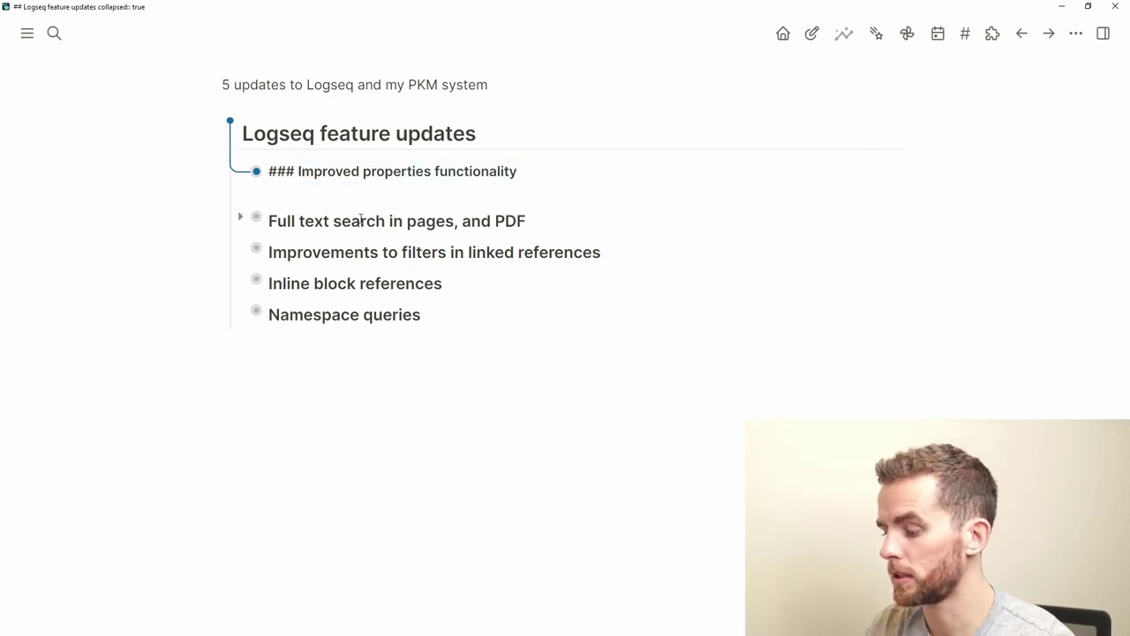
Add an input property with the suggested value articles beneath the "Improved properties functionality" heading text.
{"action": "type", "text": "::"}
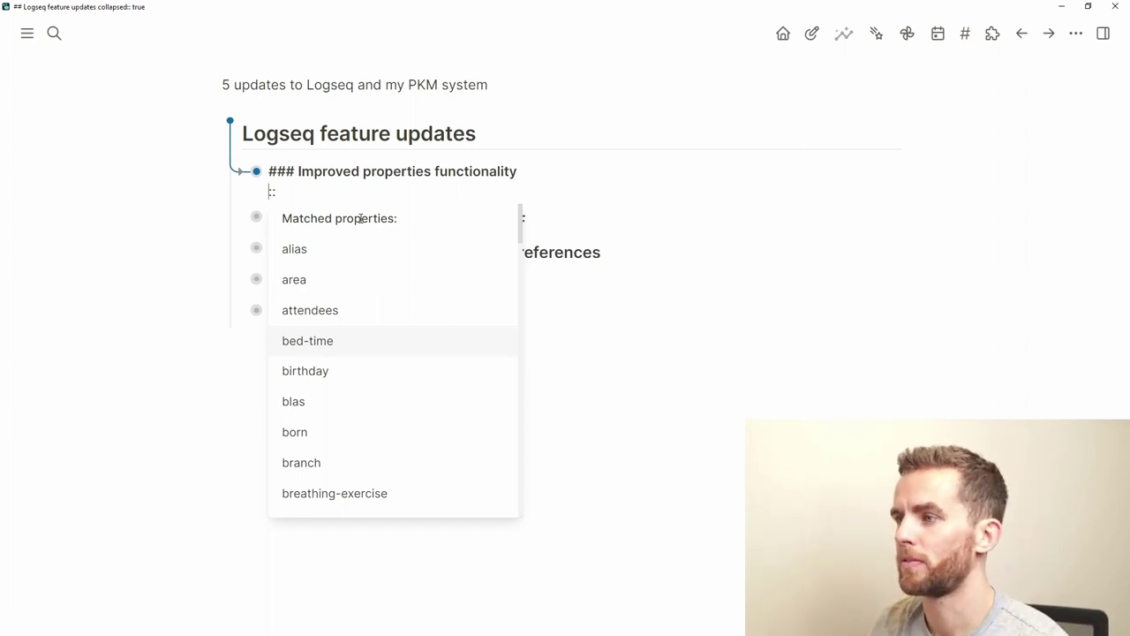
{"action": "type", "text": "inp"}
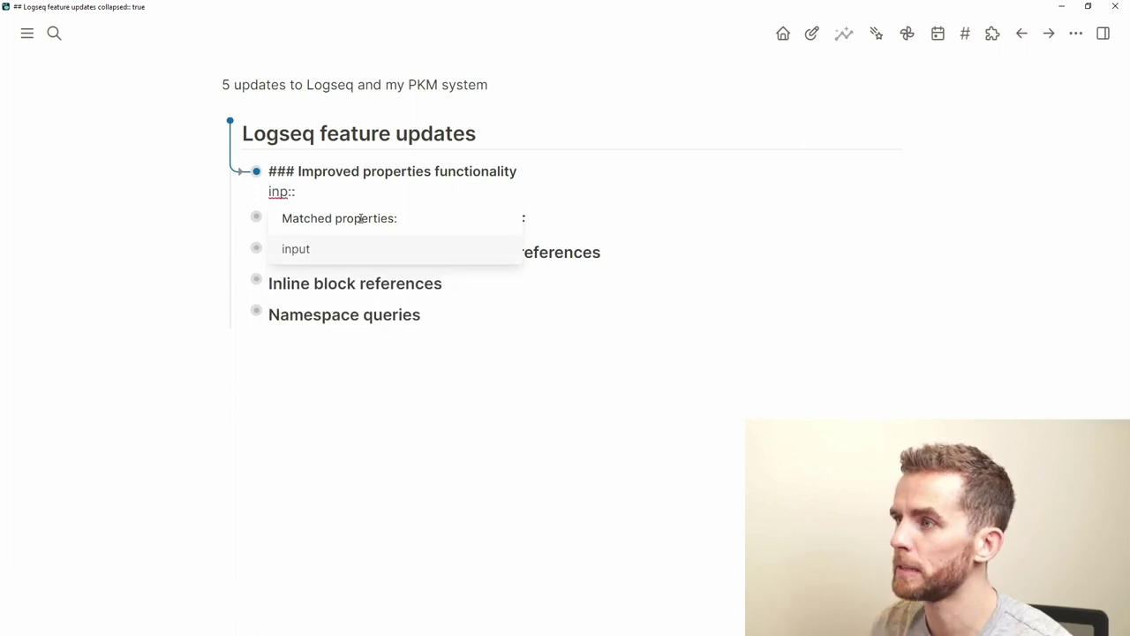
{"action": "left_click", "coordinate": [328, 253]}
{"action": "scroll", "coordinate": [397, 286], "scroll_direction": "down", "scroll_amount": 3}
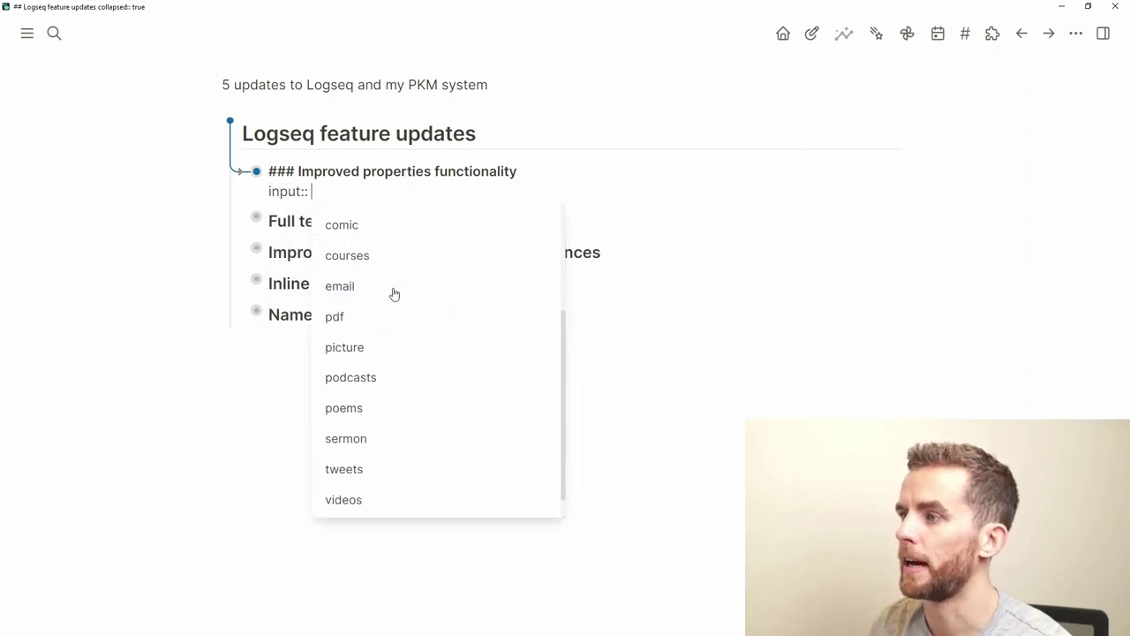
{"action": "scroll", "coordinate": [375, 466], "scroll_direction": "up", "scroll_amount": 4}
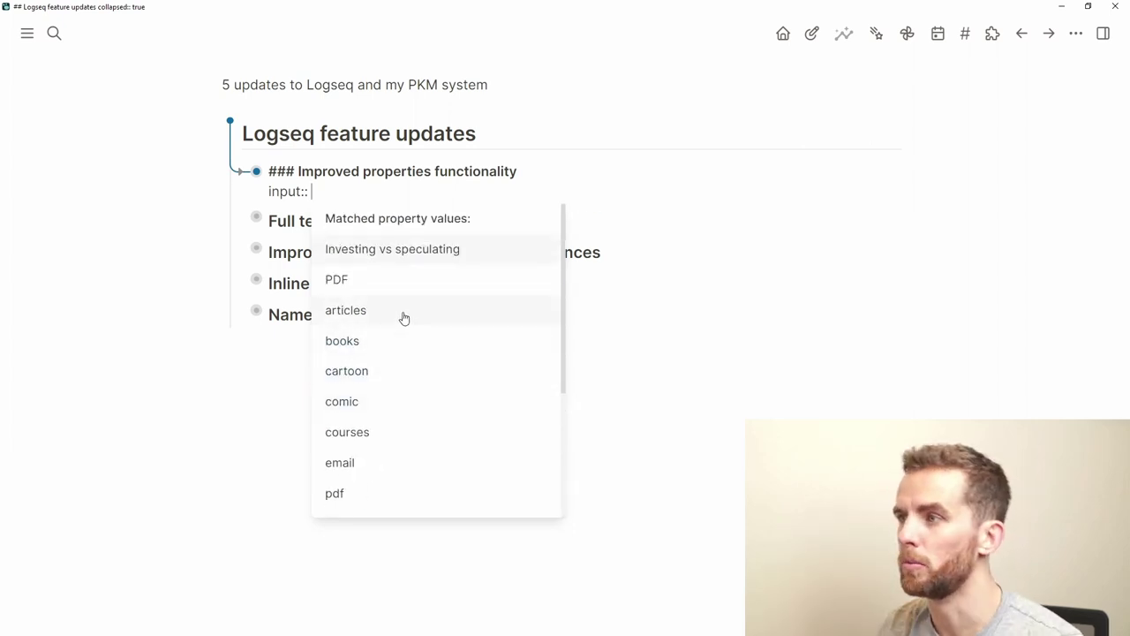
{"action": "left_click", "coordinate": [404, 310]}
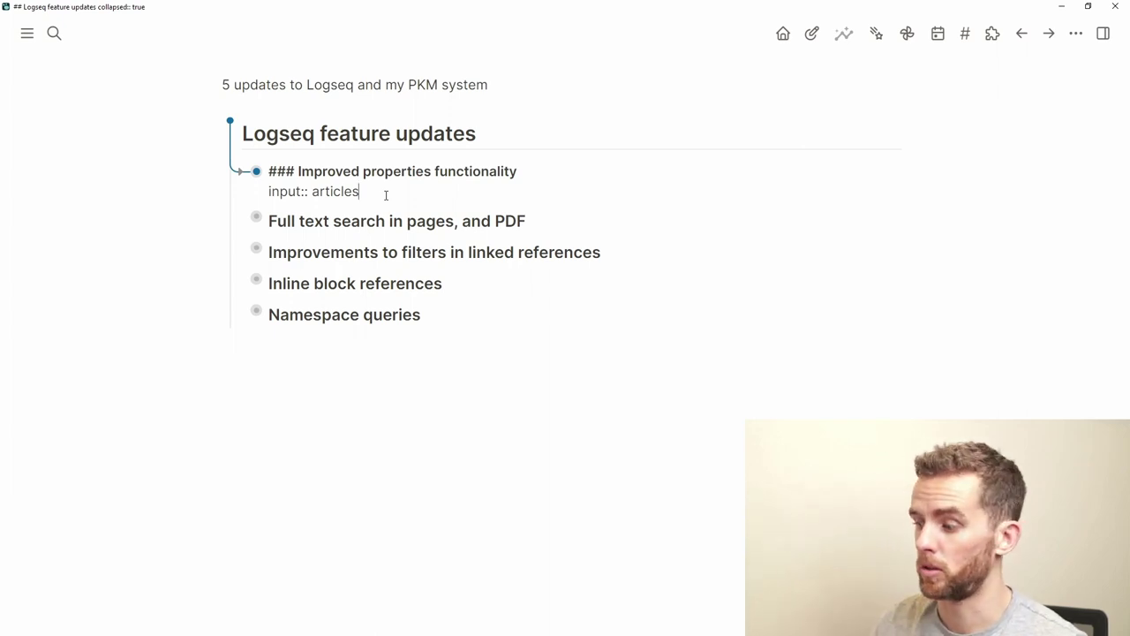
Remove the input:: articles property line from the "Improved properties functionality" block.
{"action": "key", "text": "shift+Left"}
{"action": "key", "text": "shift+Left"}
{"action": "key", "text": "shift+Left"}
{"action": "key", "text": "shift+Left"}
{"action": "key", "text": "shift+Left"}
{"action": "key", "text": "shift+Left"}
{"action": "key", "text": "shift+Left"}
{"action": "key", "text": "shift+Left"}
{"action": "key", "text": "shift+Left"}
{"action": "key", "text": "shift+Left"}
{"action": "key", "text": "shift+Left"}
{"action": "key", "text": "shift+Left"}
{"action": "key", "text": "shift+Left"}
{"action": "key", "text": "shift+Left"}
{"action": "key", "text": "shift+Left"}
{"action": "key", "text": "shift+Left"}
{"action": "key", "text": "shift+Return"}
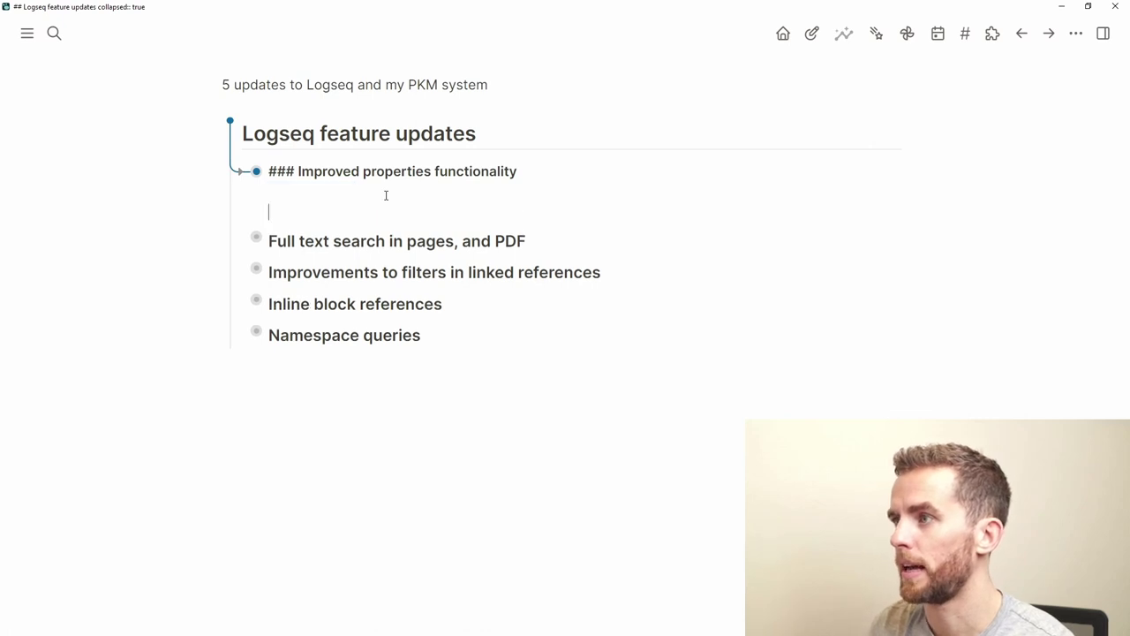
Insert a template with producer, input:: [[articles]], link and tags properties in a new block below the heading, and delete that block.
{"action": "key", "text": "Return"}
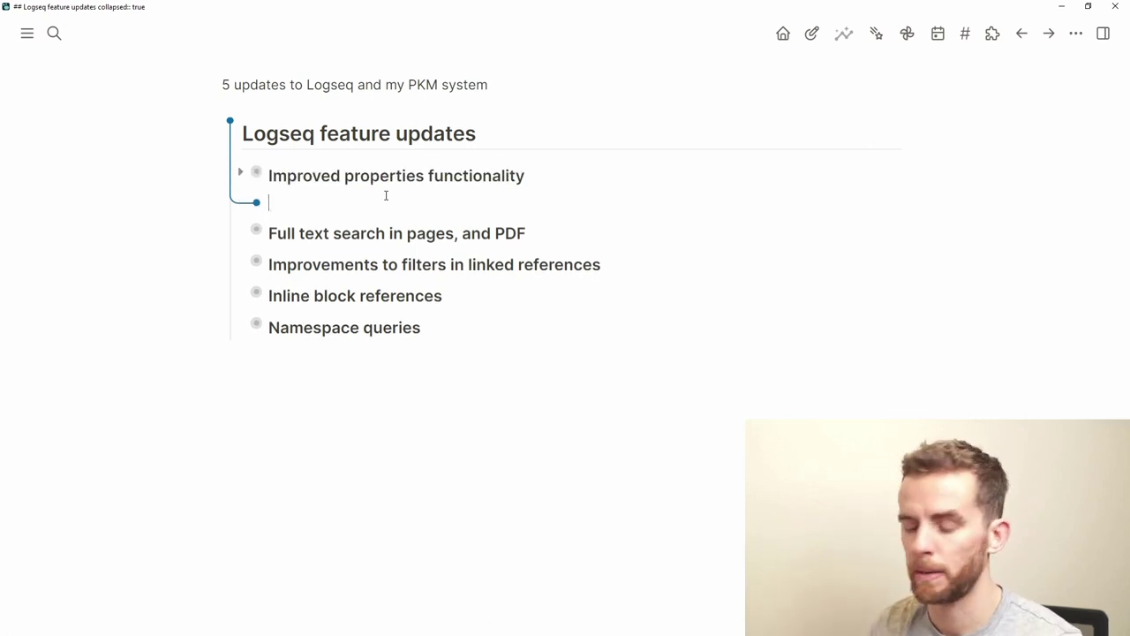
{"action": "type", "text": "### producer::  input:: [[articles]] link::  tags::"}
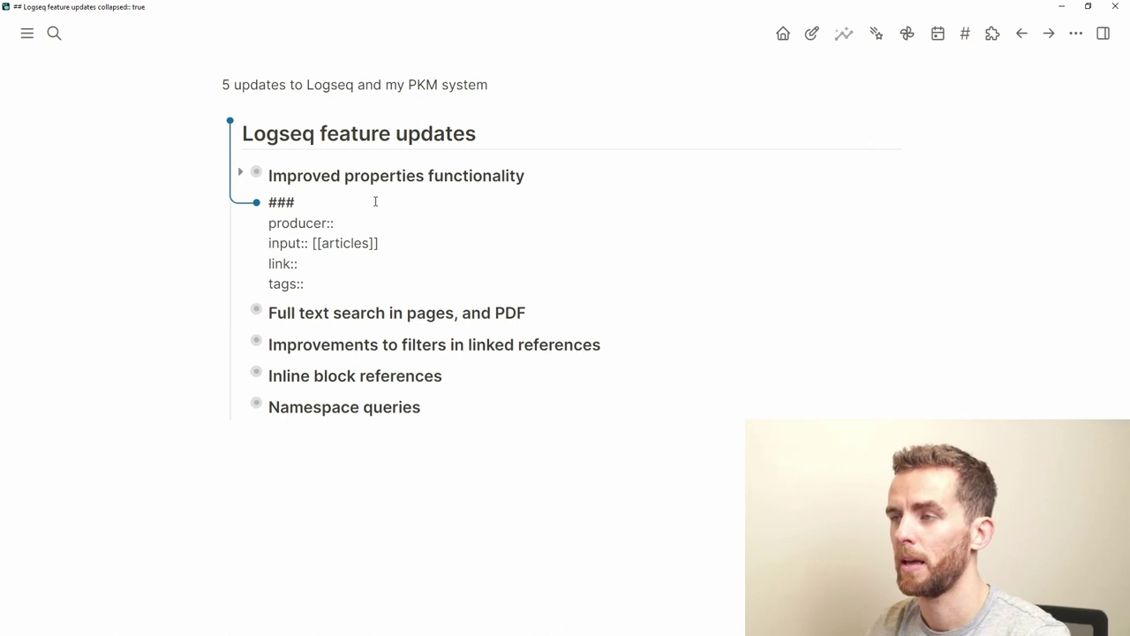
{"action": "key", "text": "Escape"}
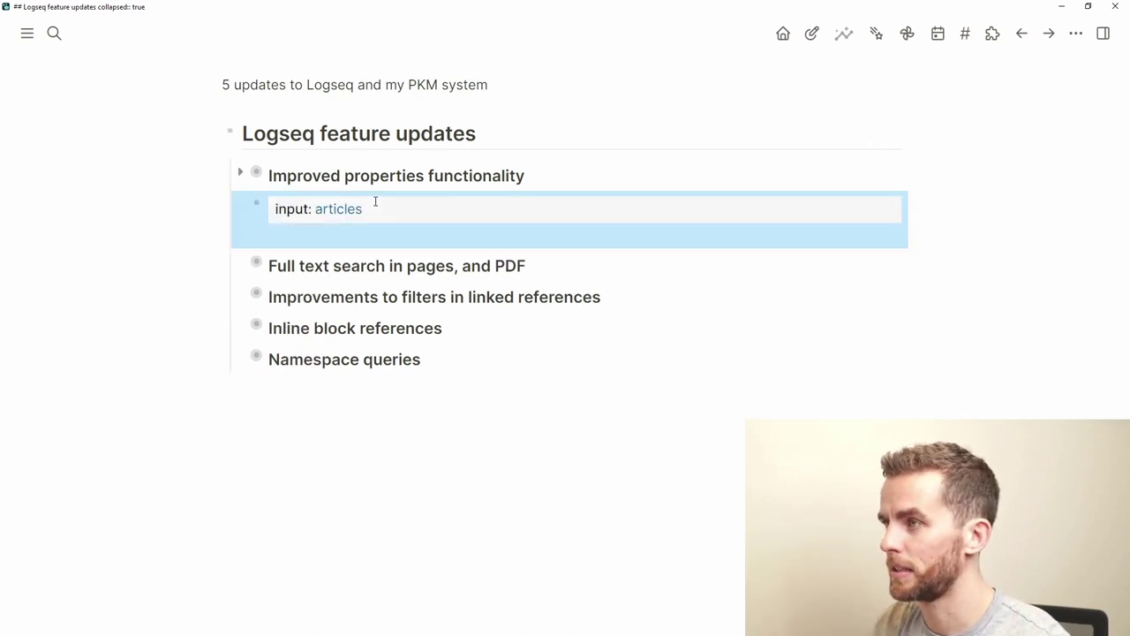
{"action": "key", "text": "BackSpace"}
Create a new block below "Improved properties functionality" with an input property set to the suggested value PDF.
{"action": "key", "text": "Return"}
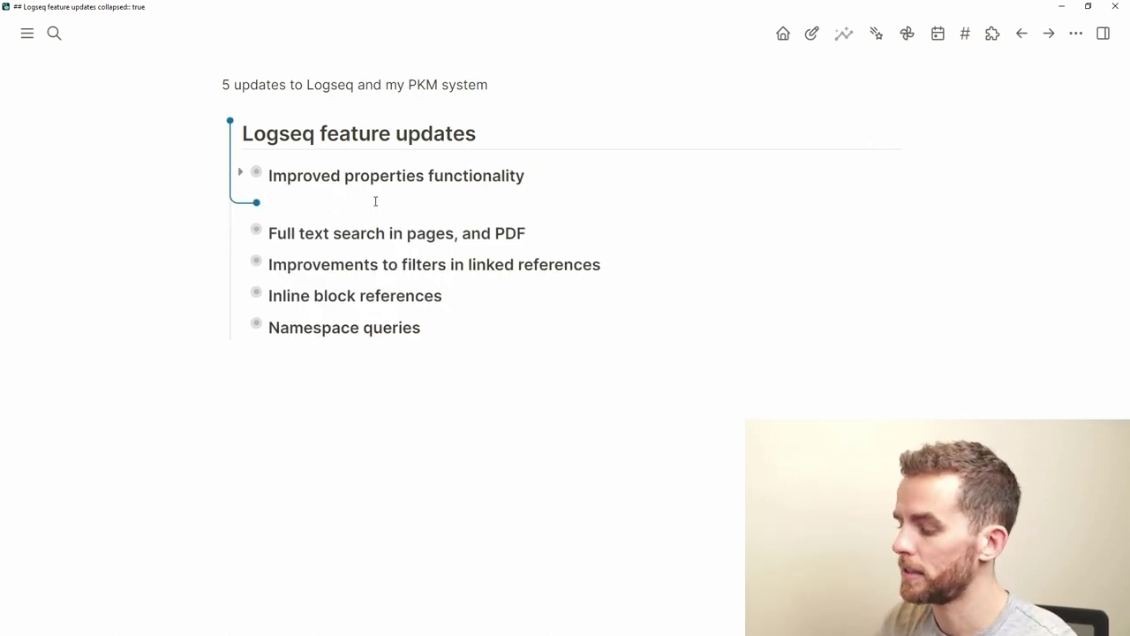
{"action": "type", "text": "::"}
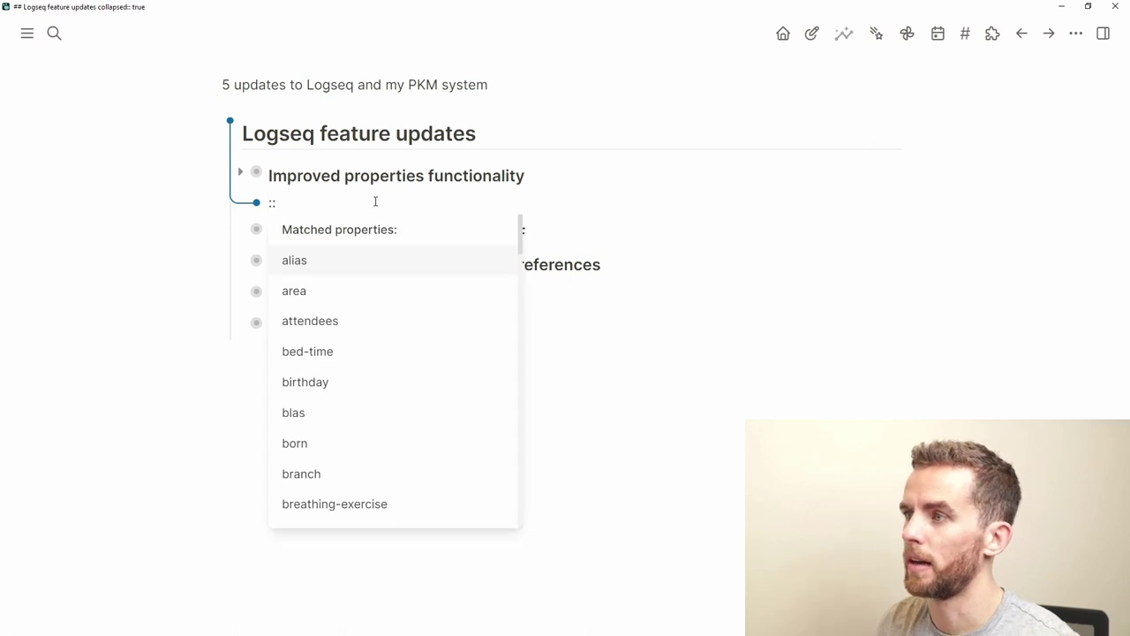
{"action": "type", "text": "input"}
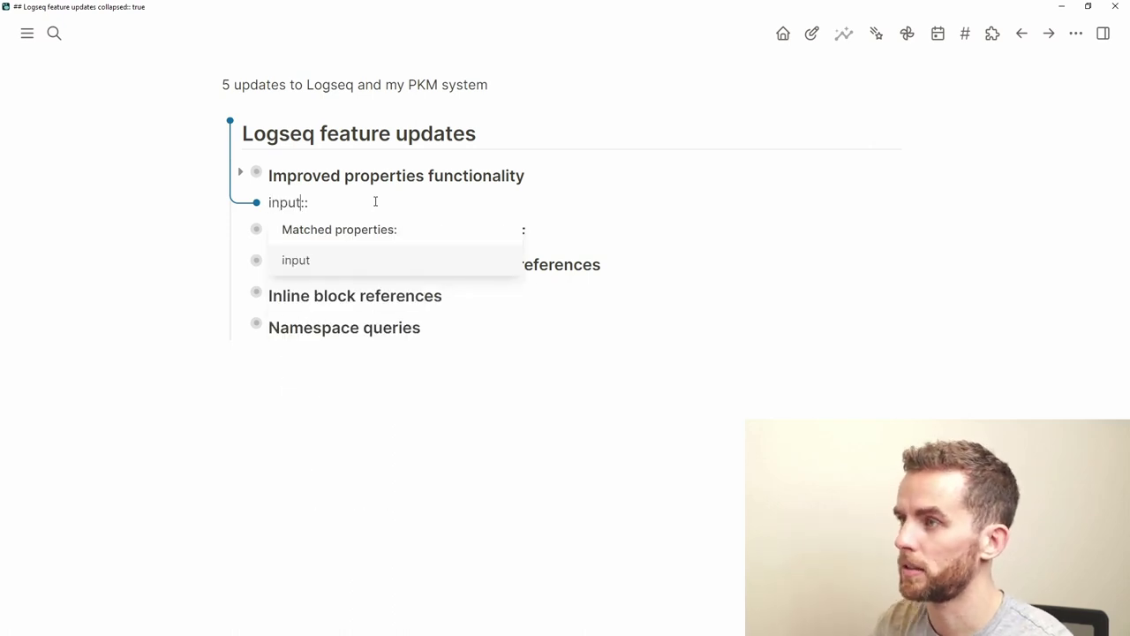
{"action": "key", "text": "Return"}
{"action": "scroll", "coordinate": [419, 375], "scroll_direction": "down", "scroll_amount": 1}
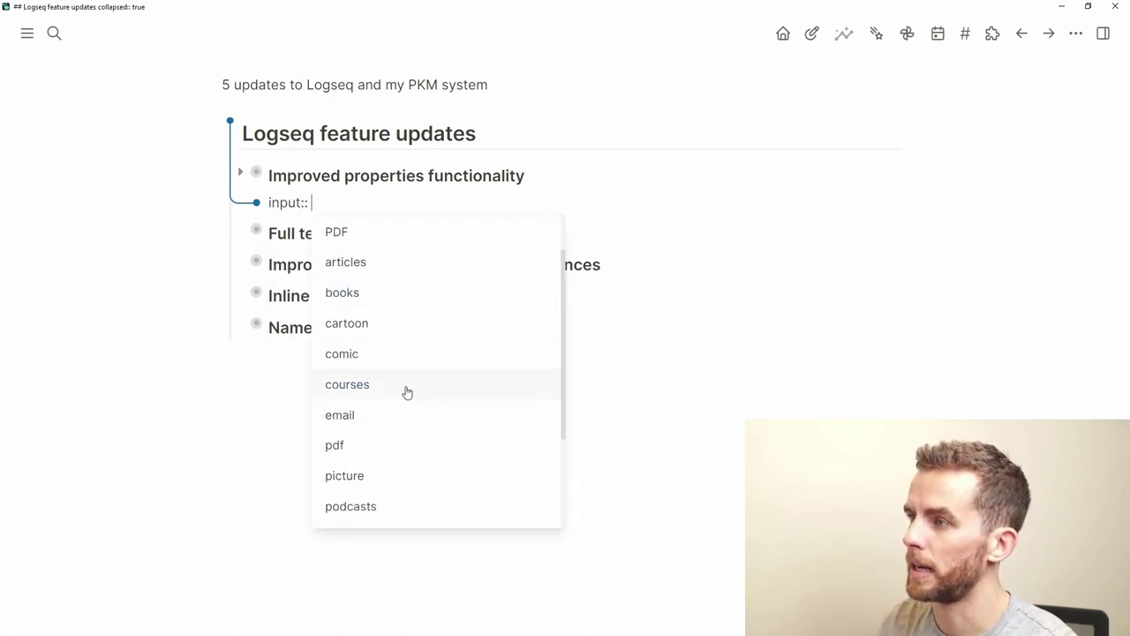
{"action": "left_click", "coordinate": [368, 228]}
{"action": "key", "text": "Escape"}
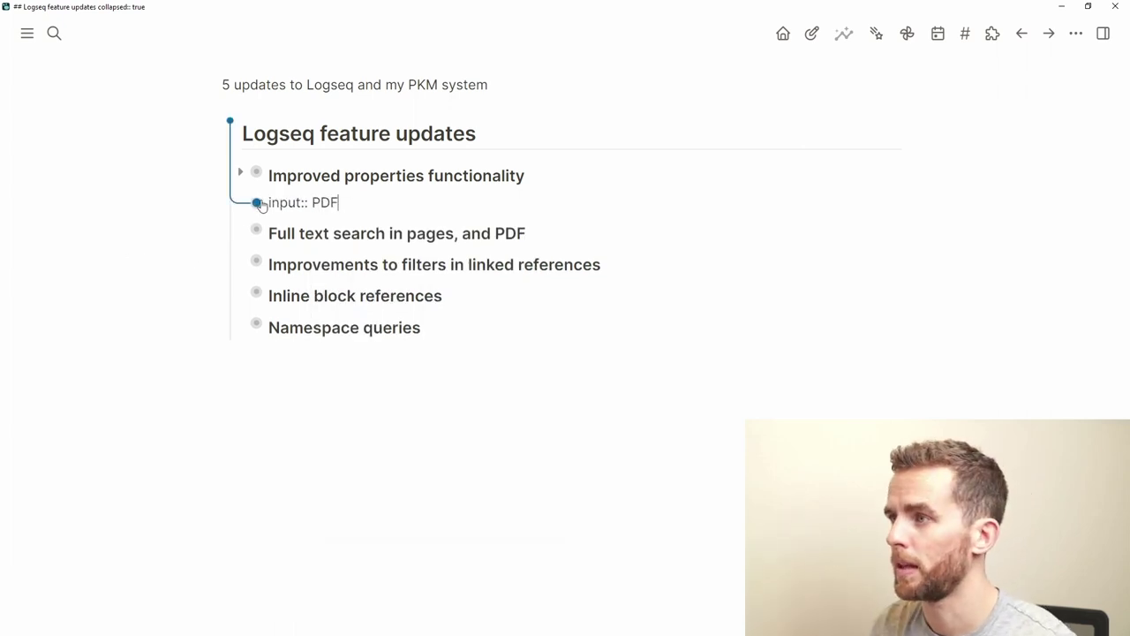
Expand the "Improved properties functionality" section, view the input property's page, and return to the Logseq feature updates block.
{"action": "left_click", "coordinate": [240, 173]}
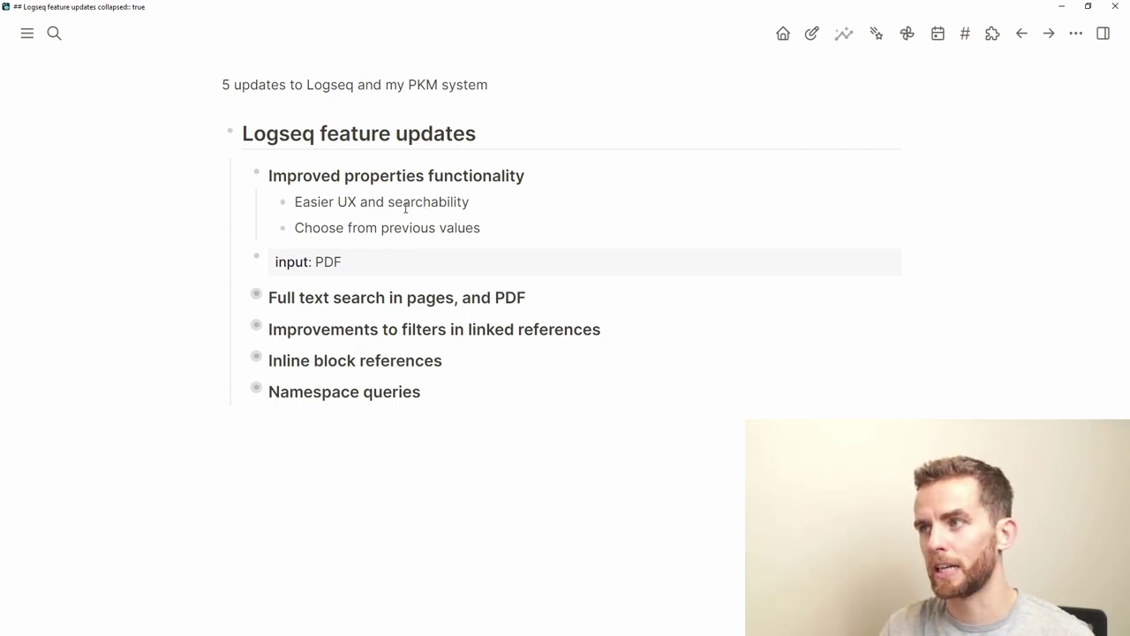
{"action": "left_click", "coordinate": [293, 263]}
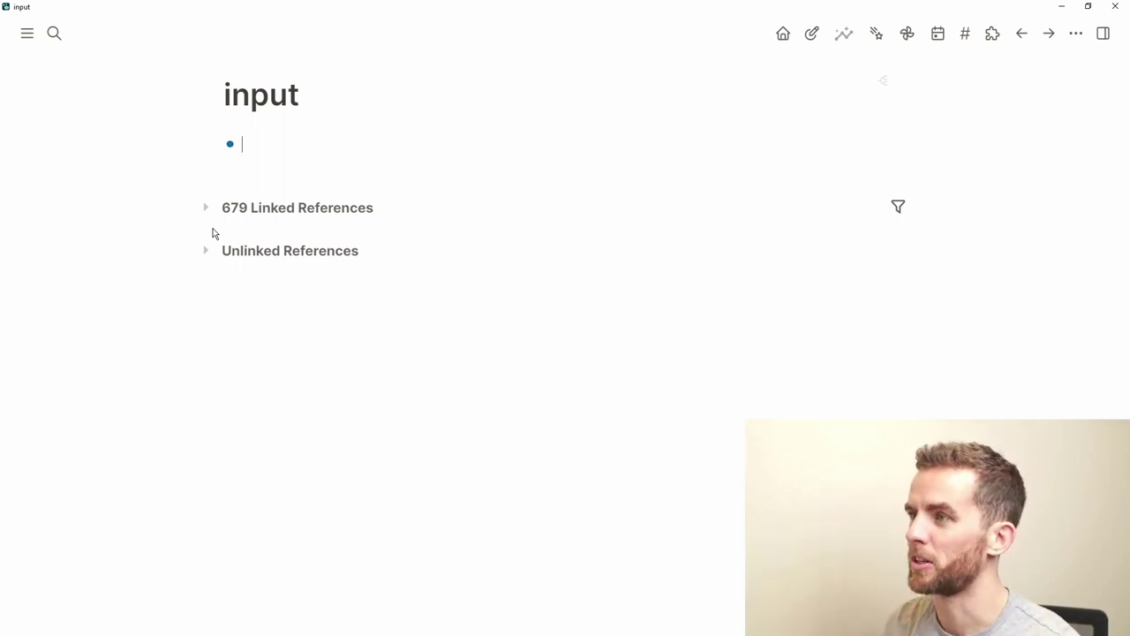
{"action": "key", "text": "Escape"}
{"action": "left_click", "coordinate": [1045, 33]}
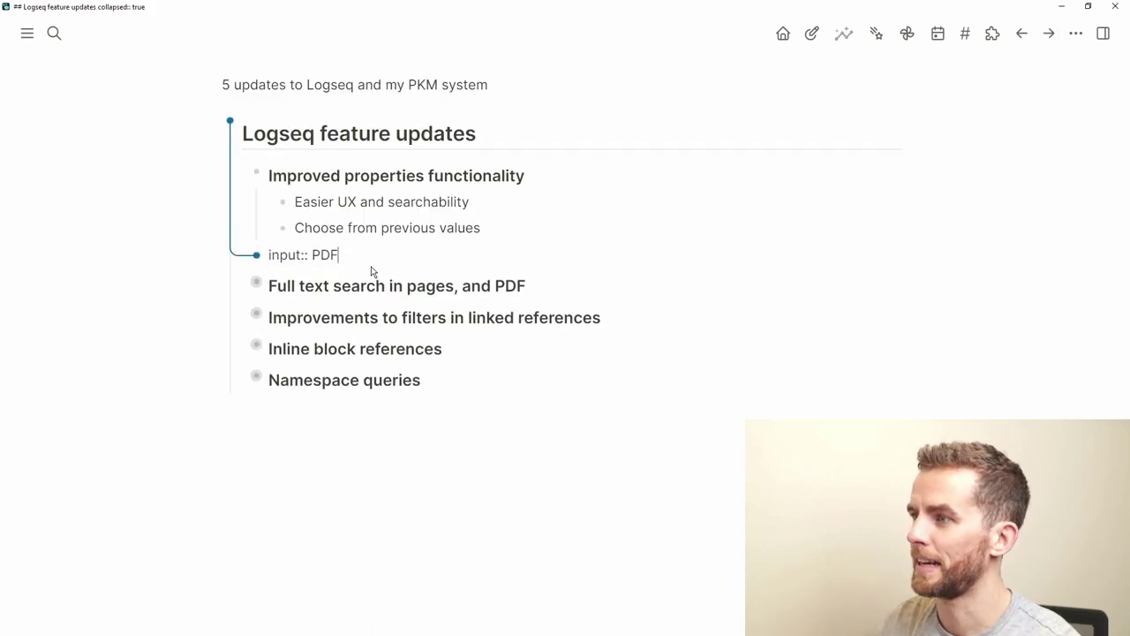
Delete the input:: PDF block.
{"action": "key", "text": "Escape"}
{"action": "key", "text": "BackSpace"}
Expand the "Full text search in pages, and PDF" section and place the cursor in its Ctrl + F sub-block.
{"action": "left_click", "coordinate": [379, 256]}
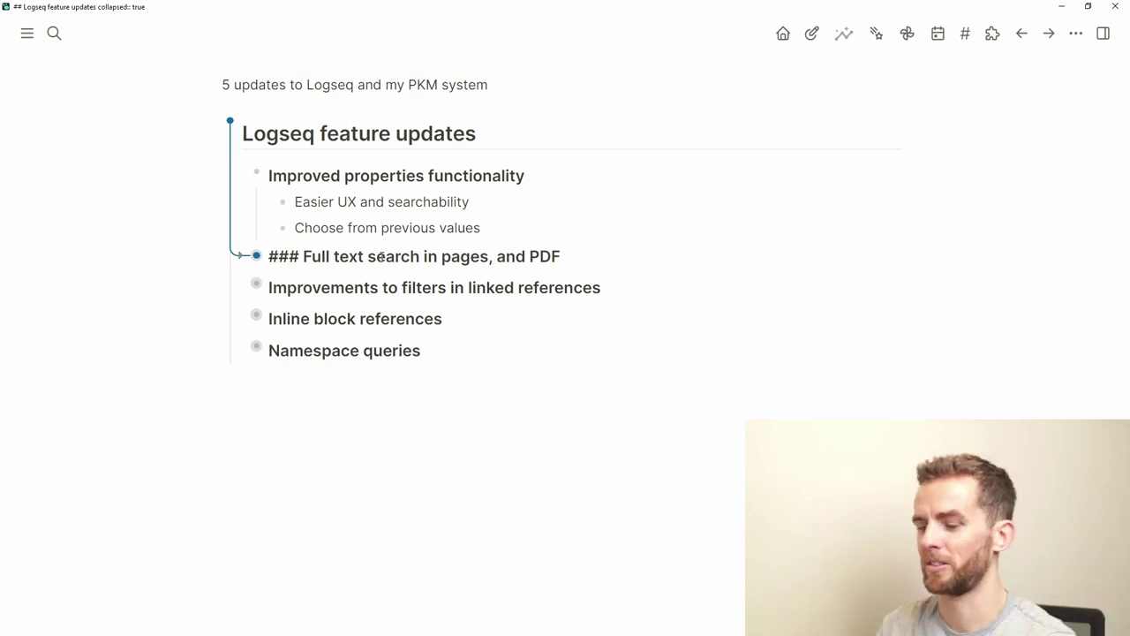
{"action": "key", "text": "ctrl+Down"}
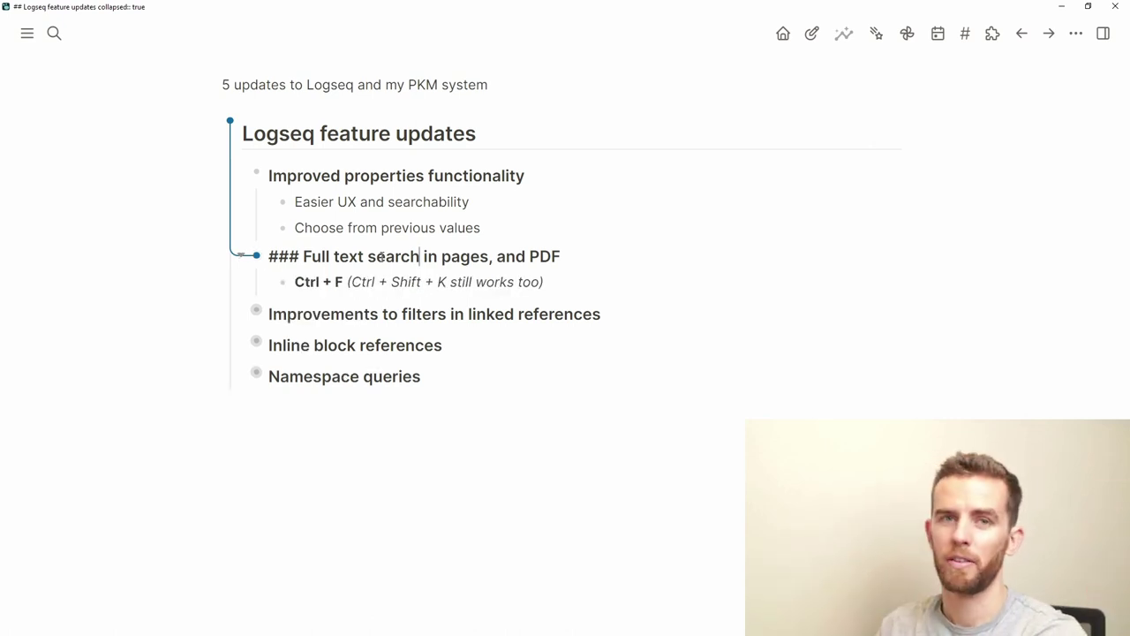
{"action": "key", "text": "Down"}
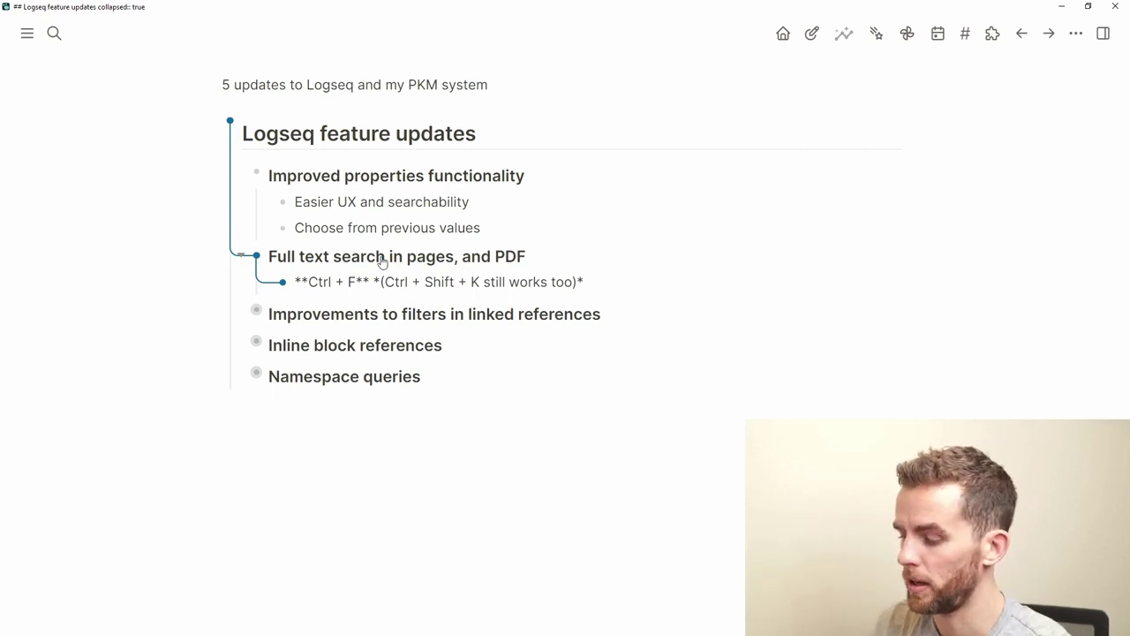
Search the current page for "properties" with the in-page find.
{"action": "key", "text": "ctrl+f"}
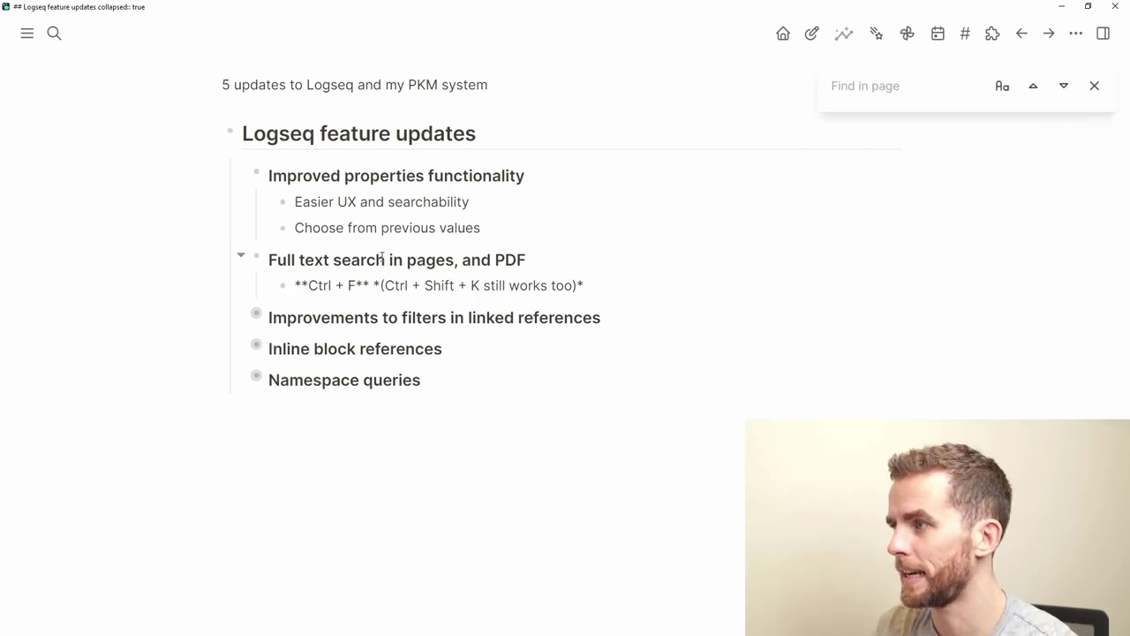
{"action": "type", "text": "proper"}
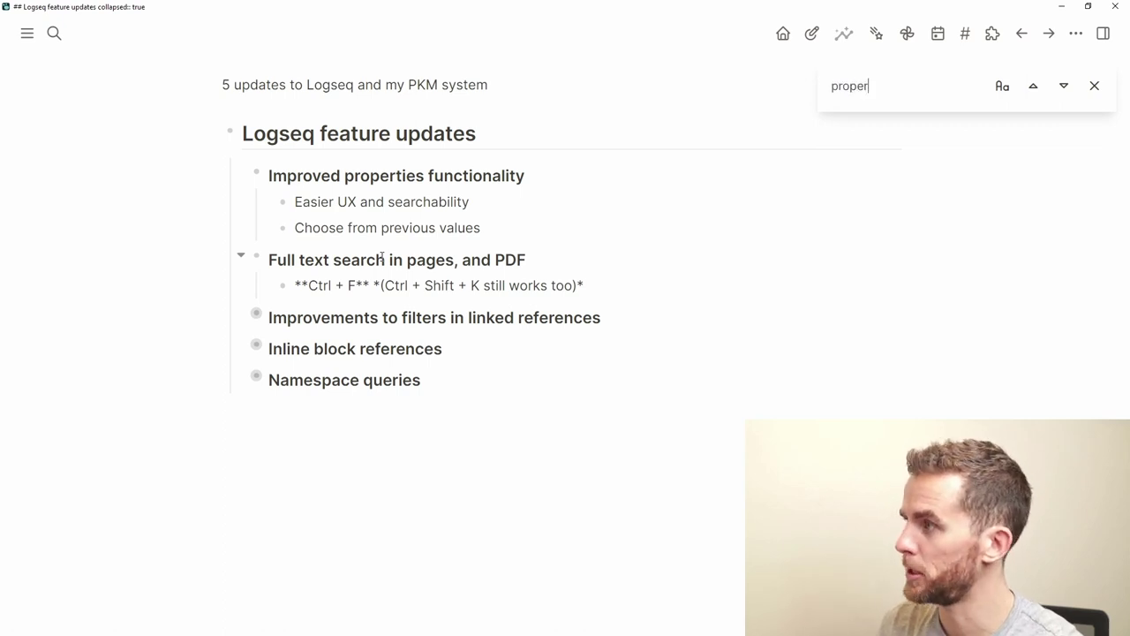
{"action": "type", "text": "ties"}
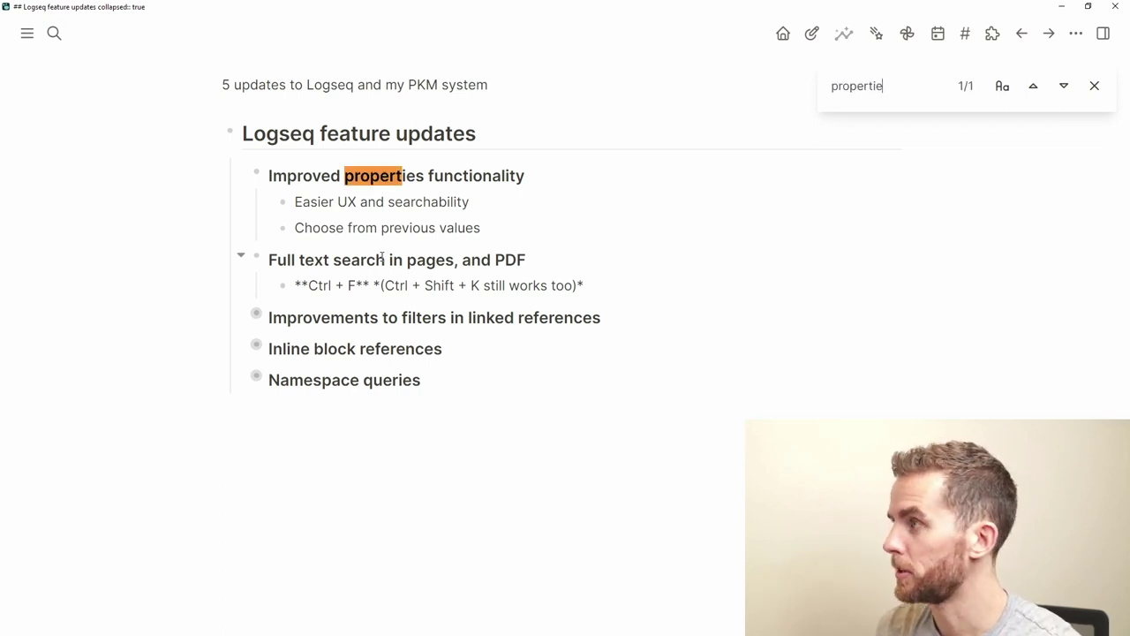
Search the open "The distributed team blueprint" PDF for "culture" with the in-page find, and replace the search term with "and".
{"action": "key", "text": "Escape"}
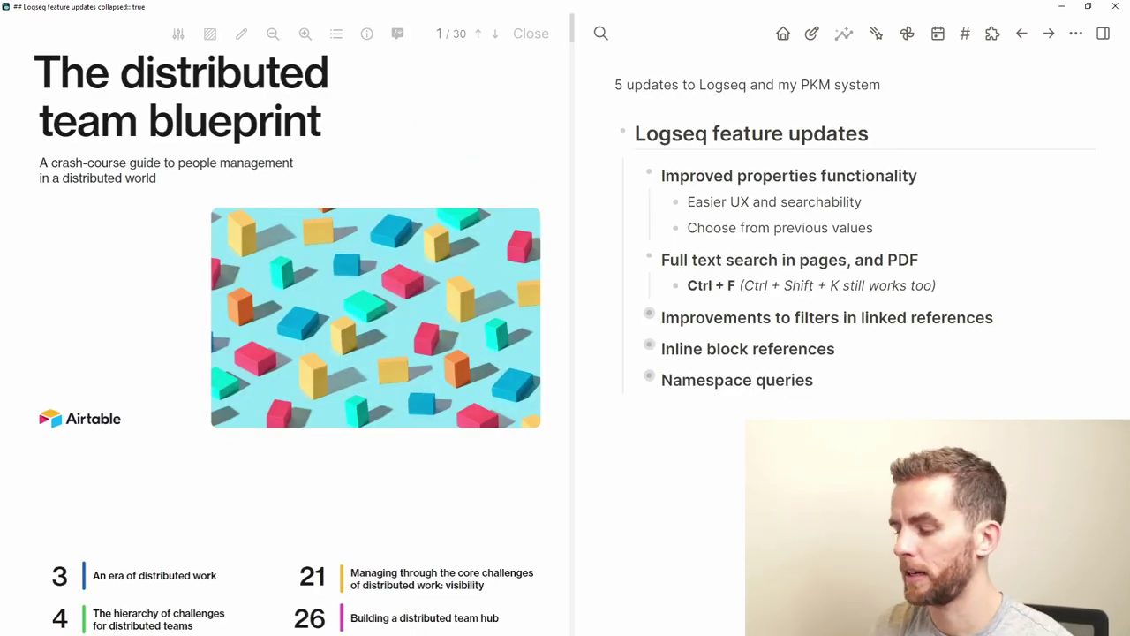
{"action": "key", "text": "ctrl+f"}
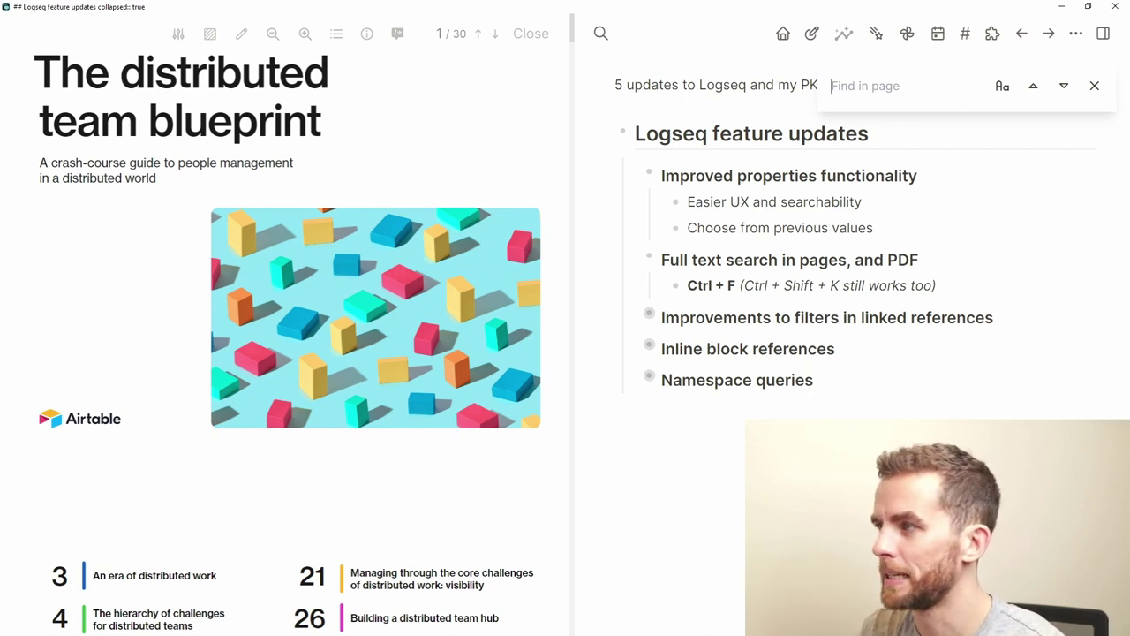
{"action": "type", "text": "culture"}
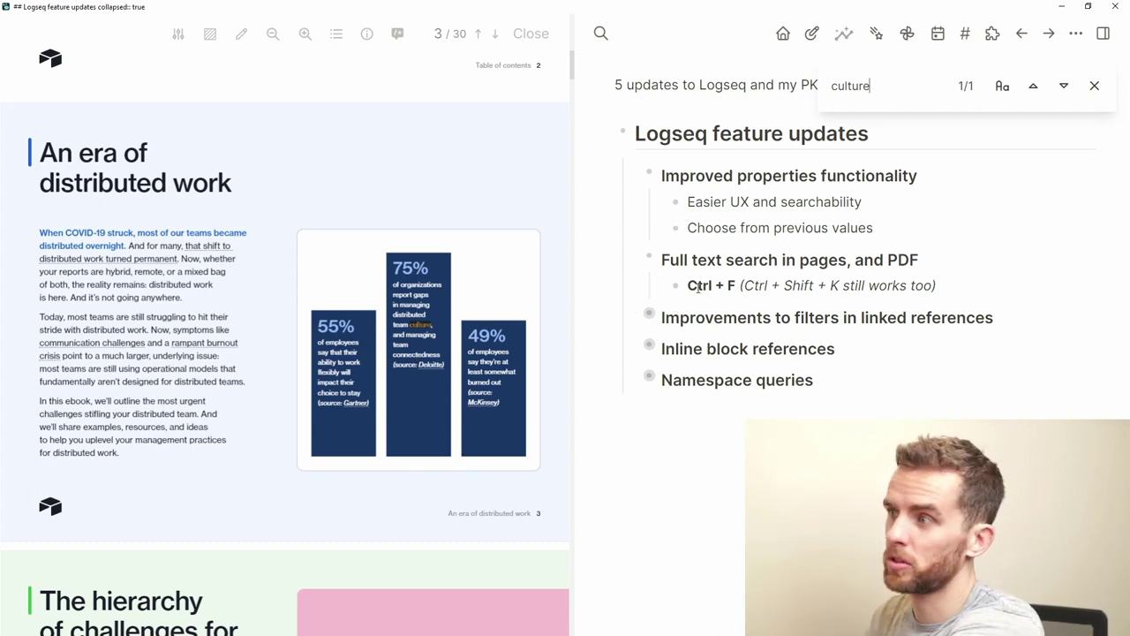
{"action": "key", "text": "ctrl+a"}
{"action": "key", "text": "BackSpace"}
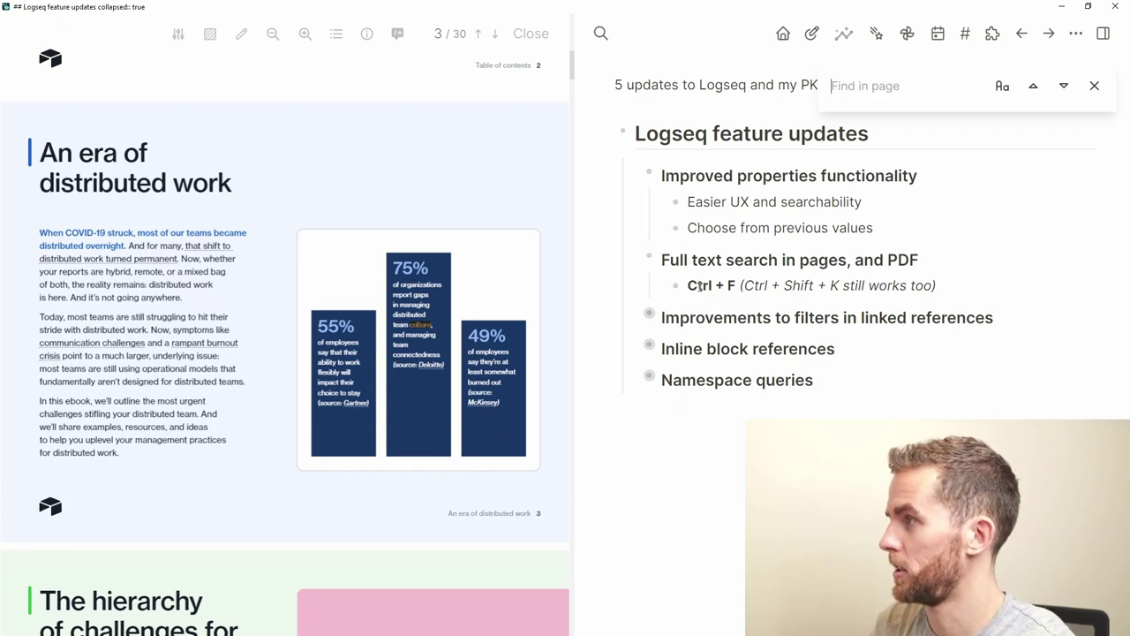
{"action": "type", "text": "and"}
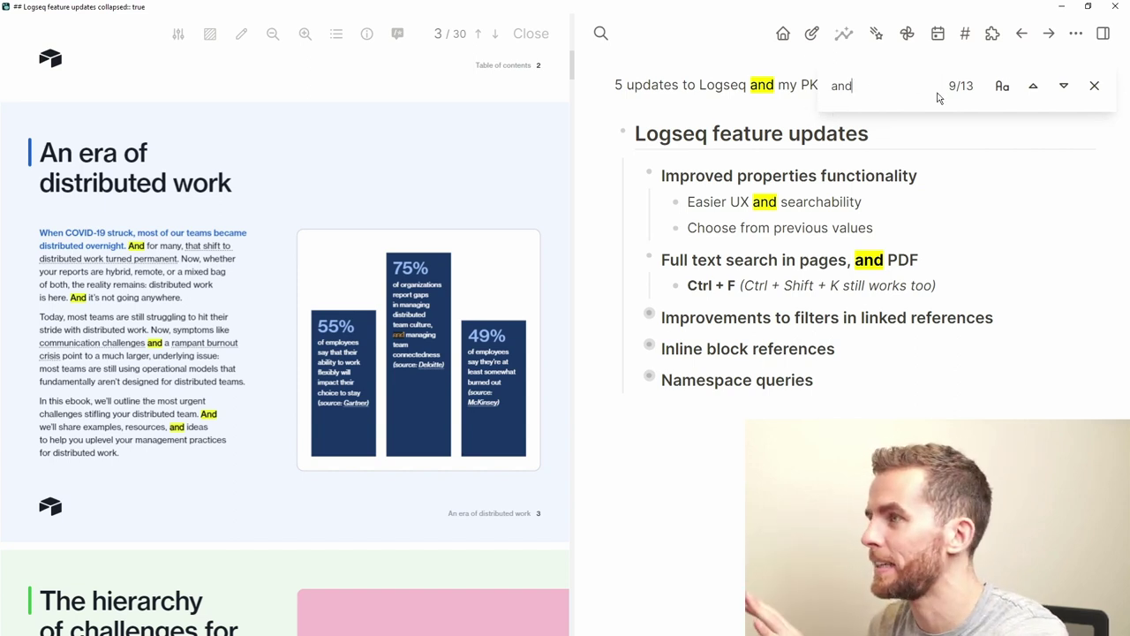
Search the page and open PDF for "organization" and step forward through the matches.
{"action": "key", "text": "ctrl+f"}
{"action": "type", "text": "oragani"}
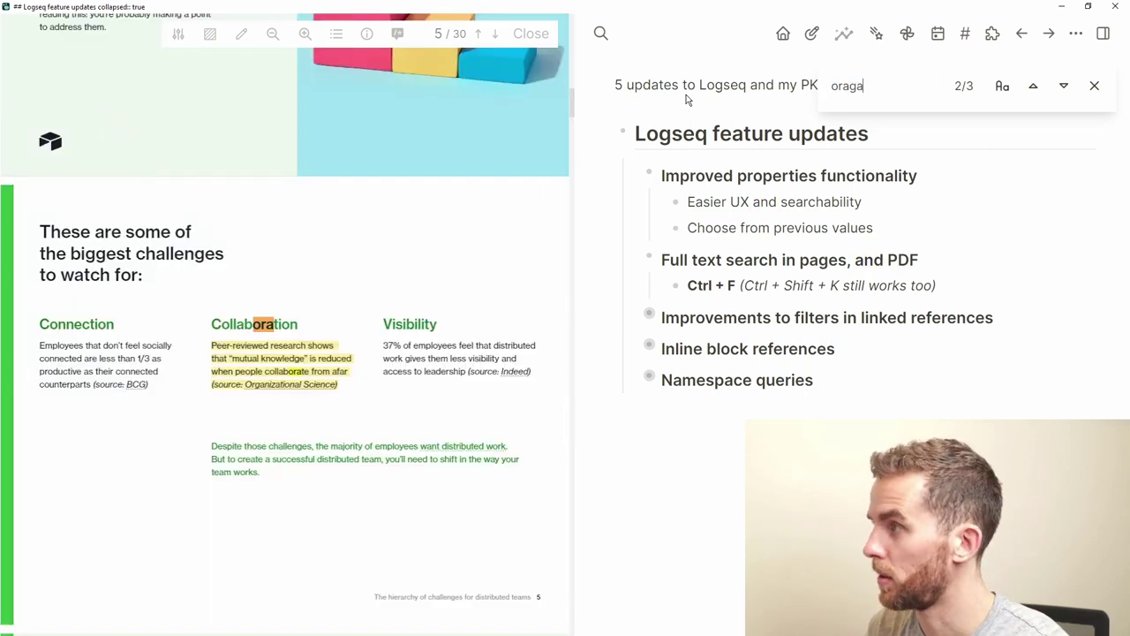
{"action": "key", "text": "BackSpace"}
{"action": "key", "text": "BackSpace"}
{"action": "key", "text": "BackSpace"}
{"action": "key", "text": "BackSpace"}
{"action": "type", "text": "ganization"}
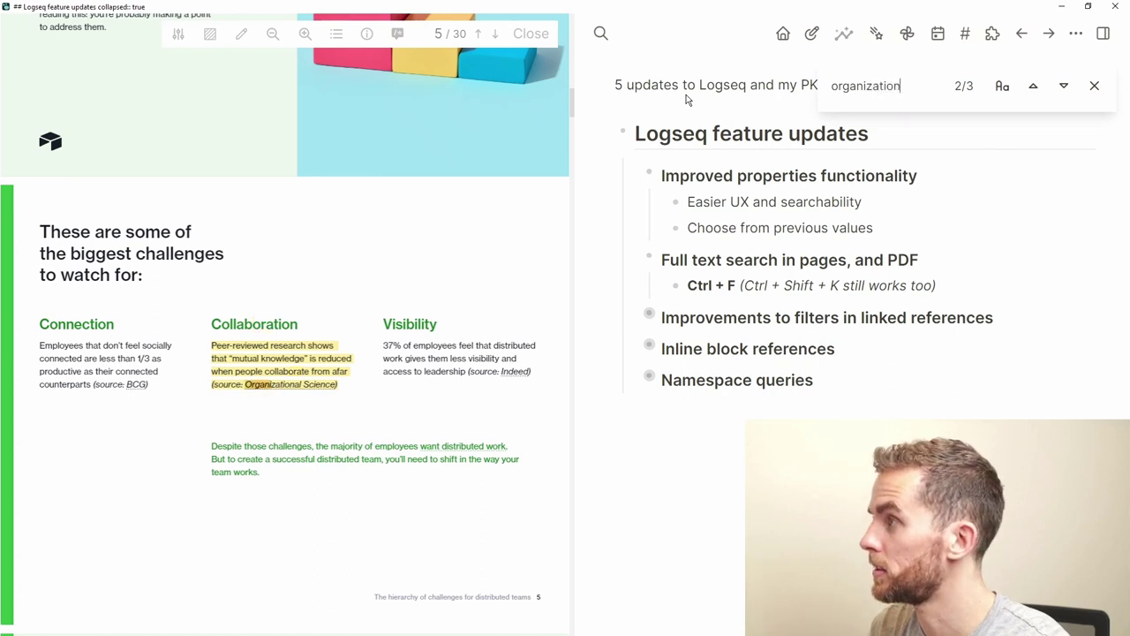
{"action": "left_click", "coordinate": [1064, 93]}
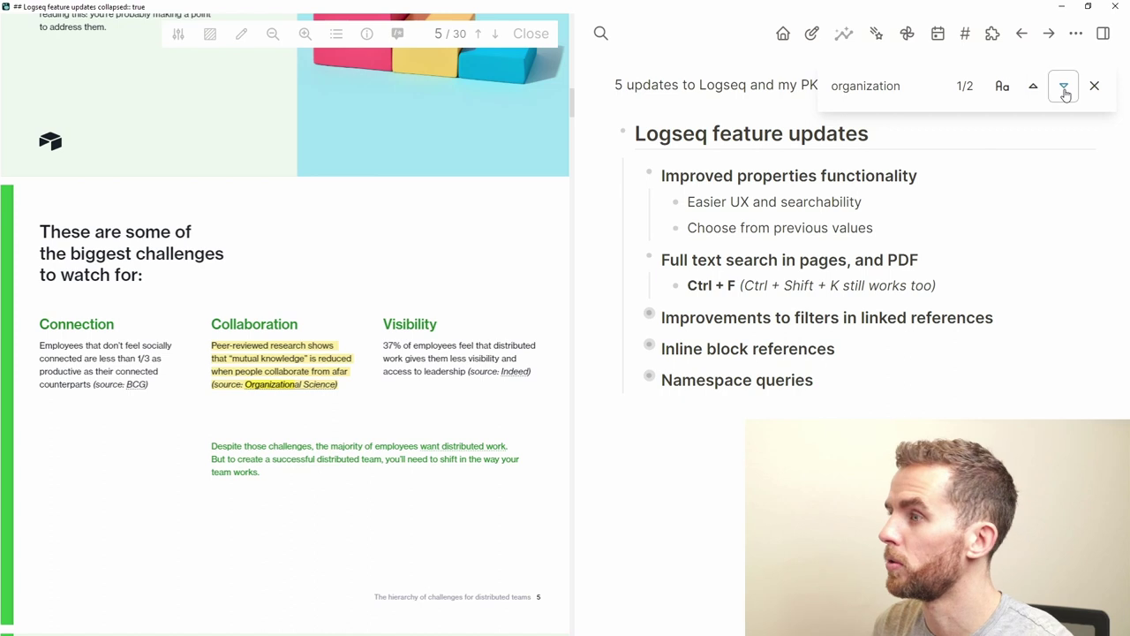
{"action": "left_click", "coordinate": [1064, 93]}
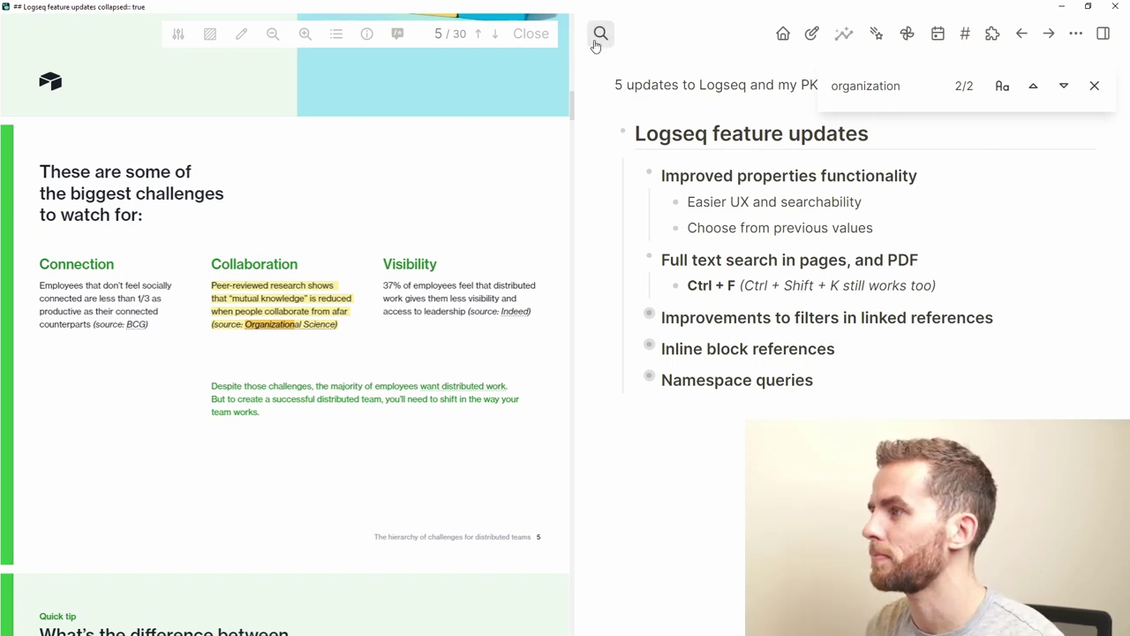
Close the PDF and leave only the "Improvements to filters in linked references" section expanded.
{"action": "left_click", "coordinate": [528, 33]}
{"action": "key", "text": "t"}
{"action": "key", "text": "o"}
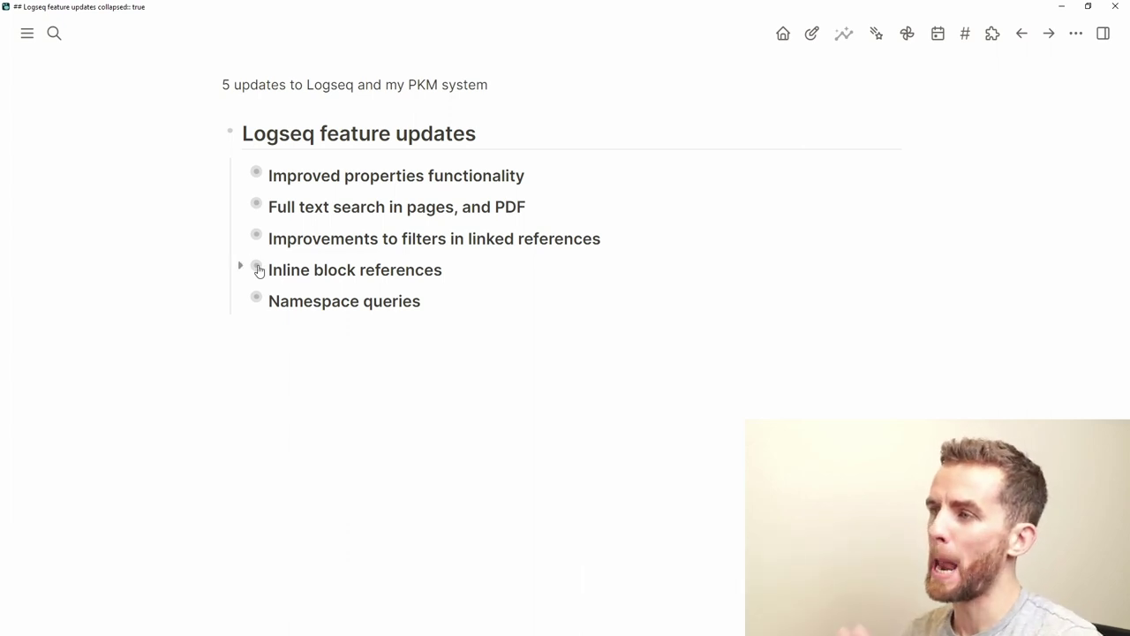
{"action": "left_click", "coordinate": [241, 236]}
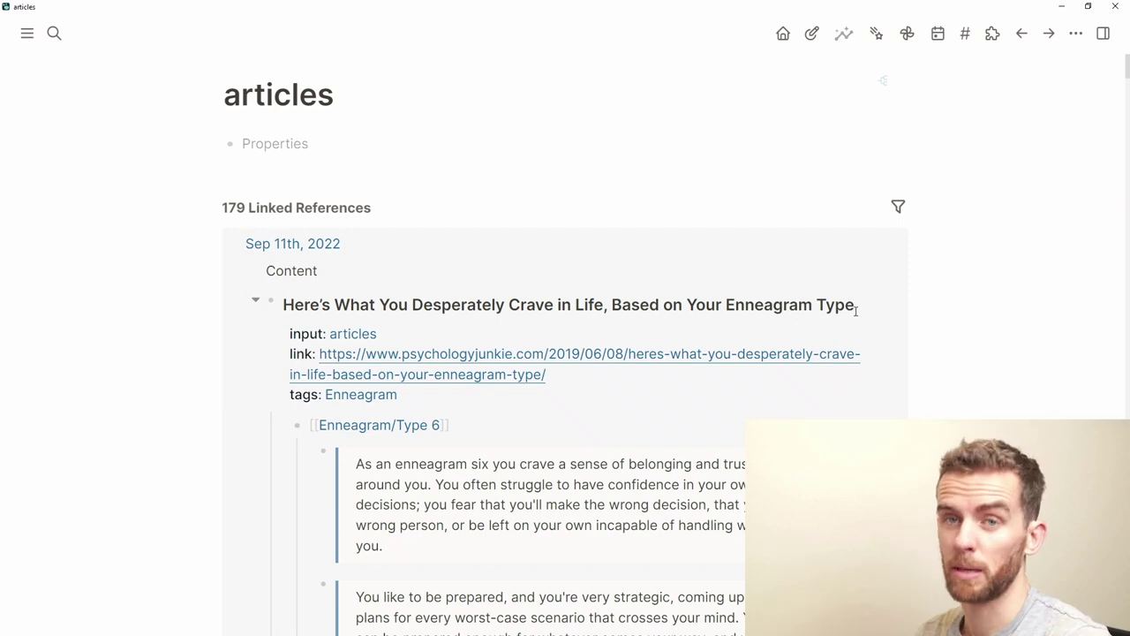
Filter the linked references of the articles page to include Subconscious, and look through the filtered entries.
{"action": "left_click", "coordinate": [898, 208]}
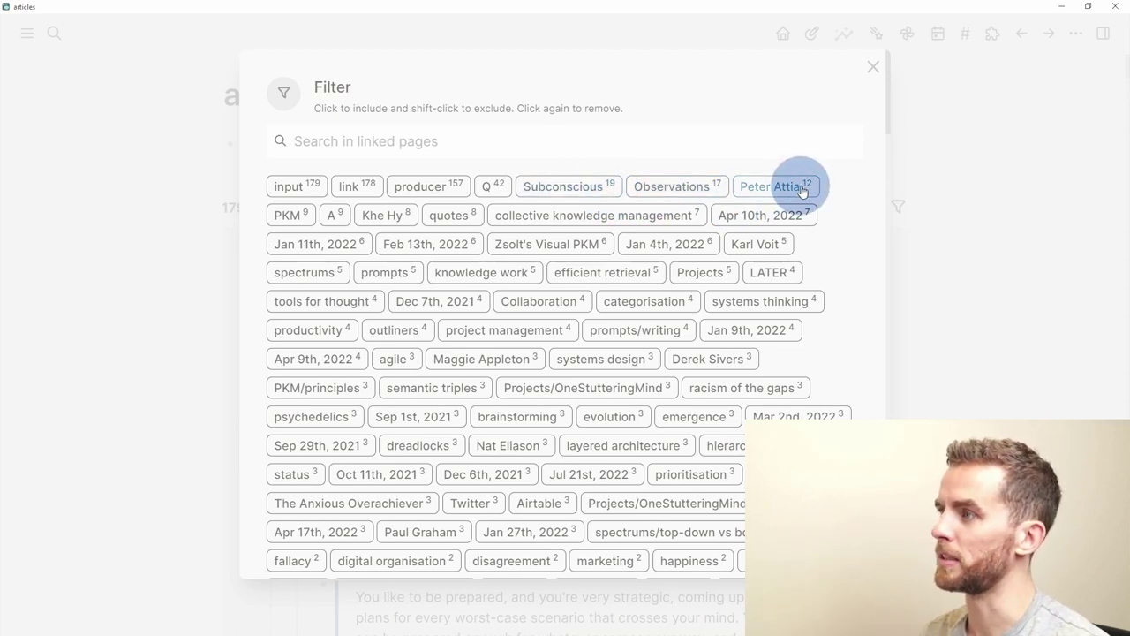
{"action": "left_click", "coordinate": [594, 187]}
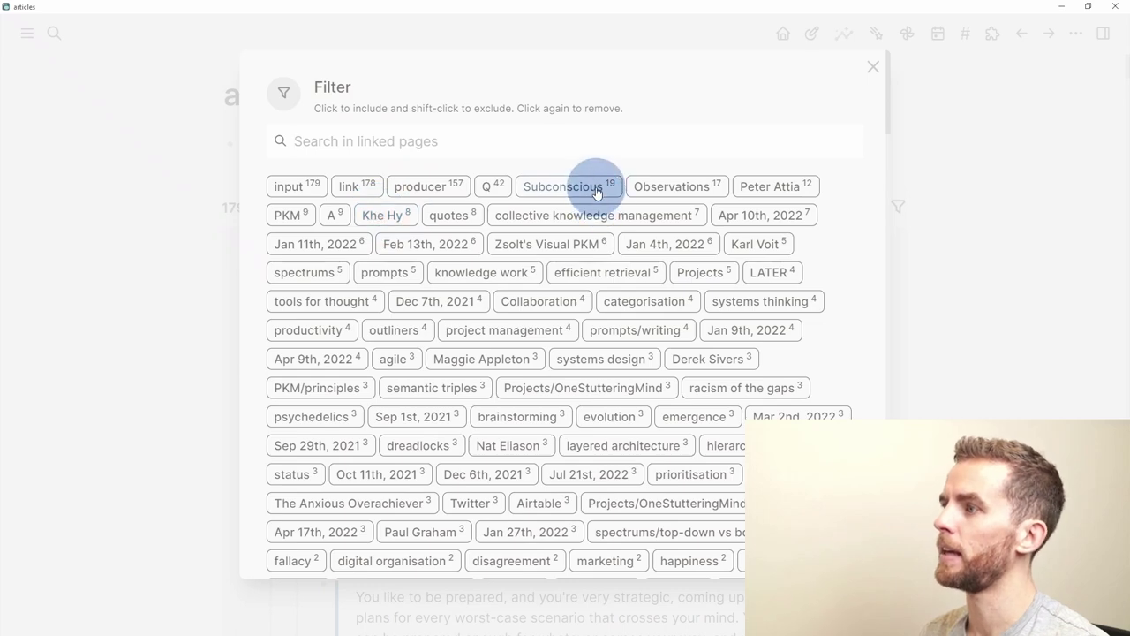
{"action": "left_click", "coordinate": [596, 189]}
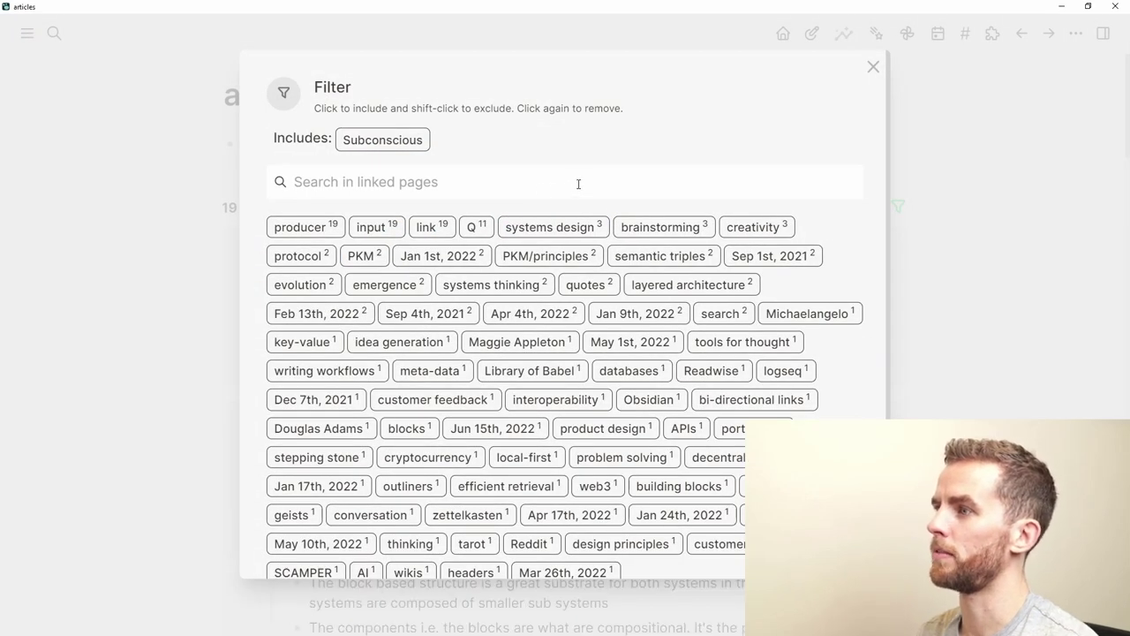
{"action": "key", "text": "Escape"}
{"action": "scroll", "coordinate": [565, 230], "scroll_direction": "down", "scroll_amount": 3}
{"action": "scroll", "coordinate": [537, 213], "scroll_direction": "down", "scroll_amount": 7}
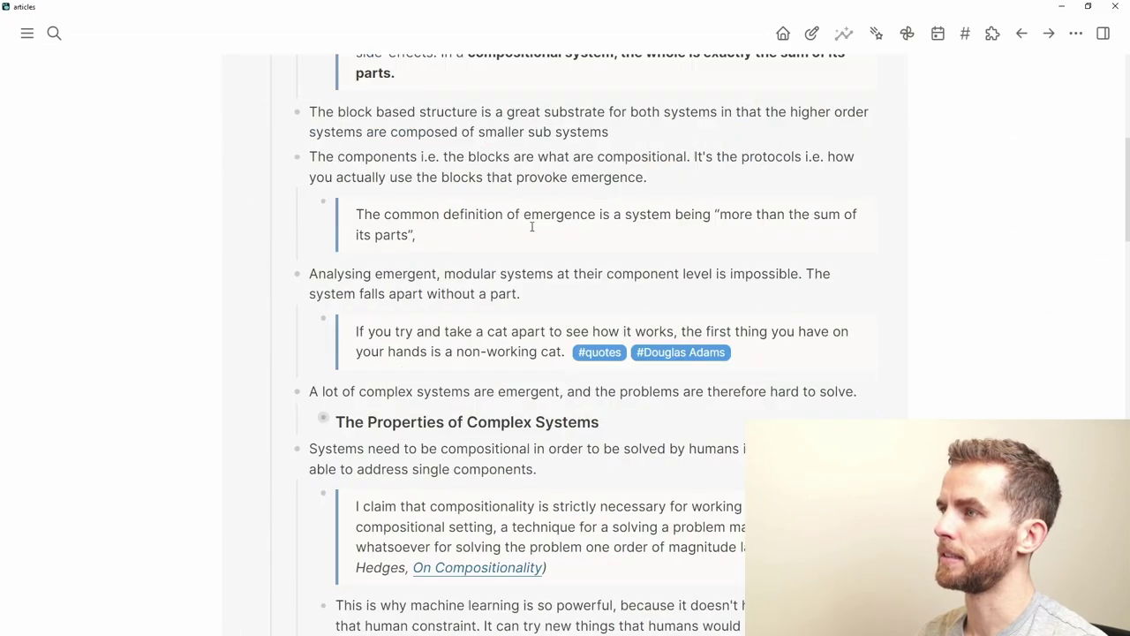
{"action": "scroll", "coordinate": [530, 222], "scroll_direction": "up", "scroll_amount": 9}
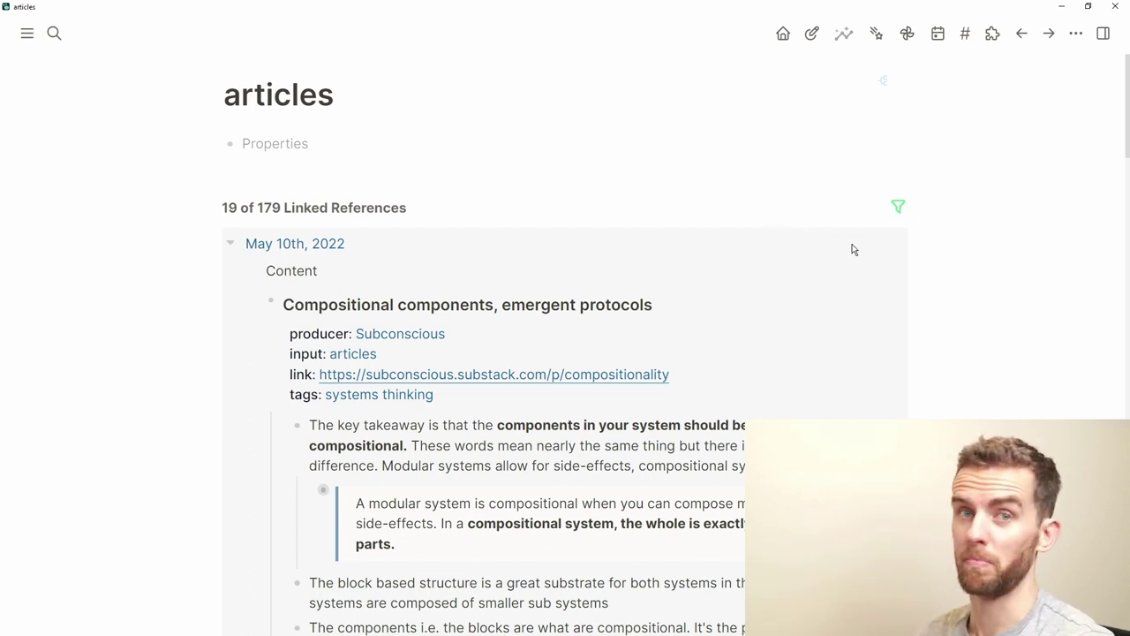
Add systems design to the included pages of the linked references filter and remove Subconscious from it.
{"action": "left_click", "coordinate": [899, 208]}
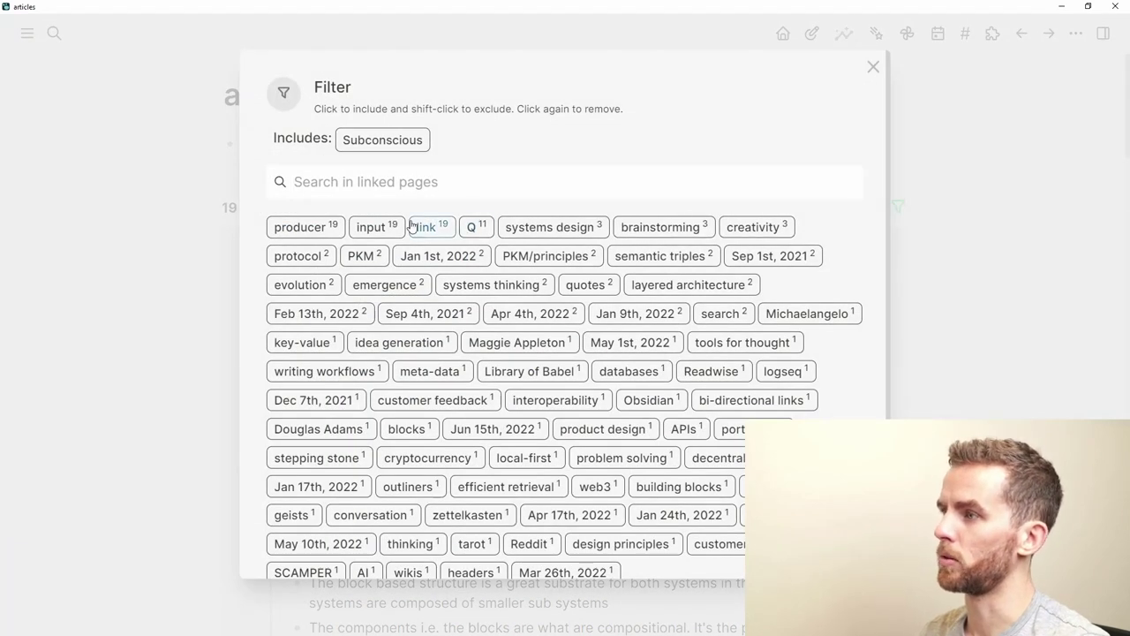
{"action": "left_click", "coordinate": [595, 233]}
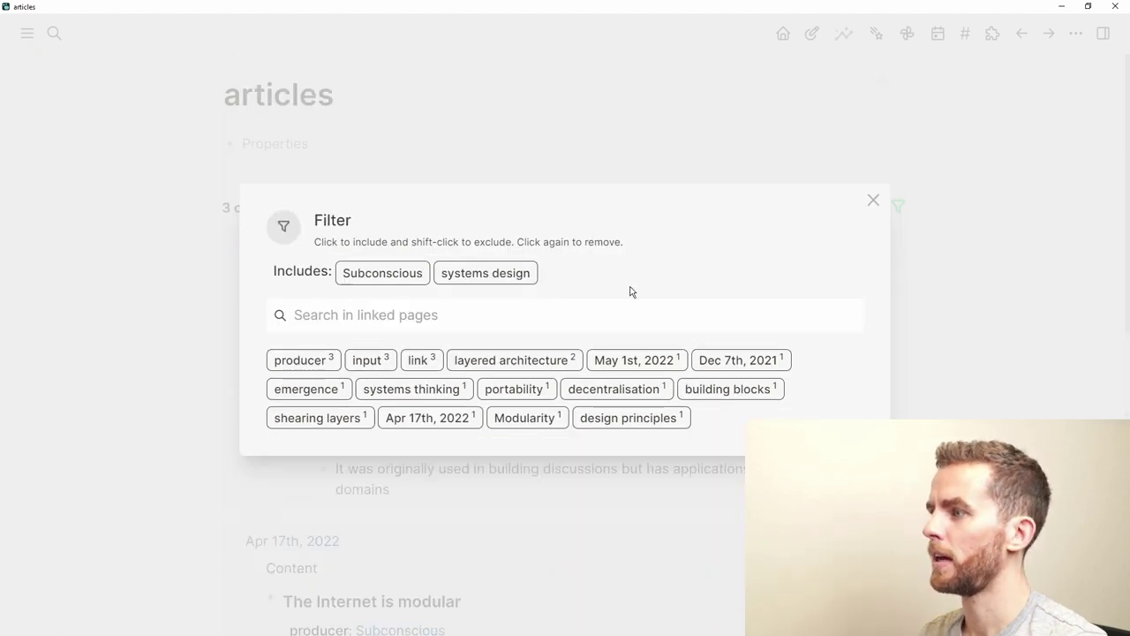
{"action": "left_click", "coordinate": [399, 276]}
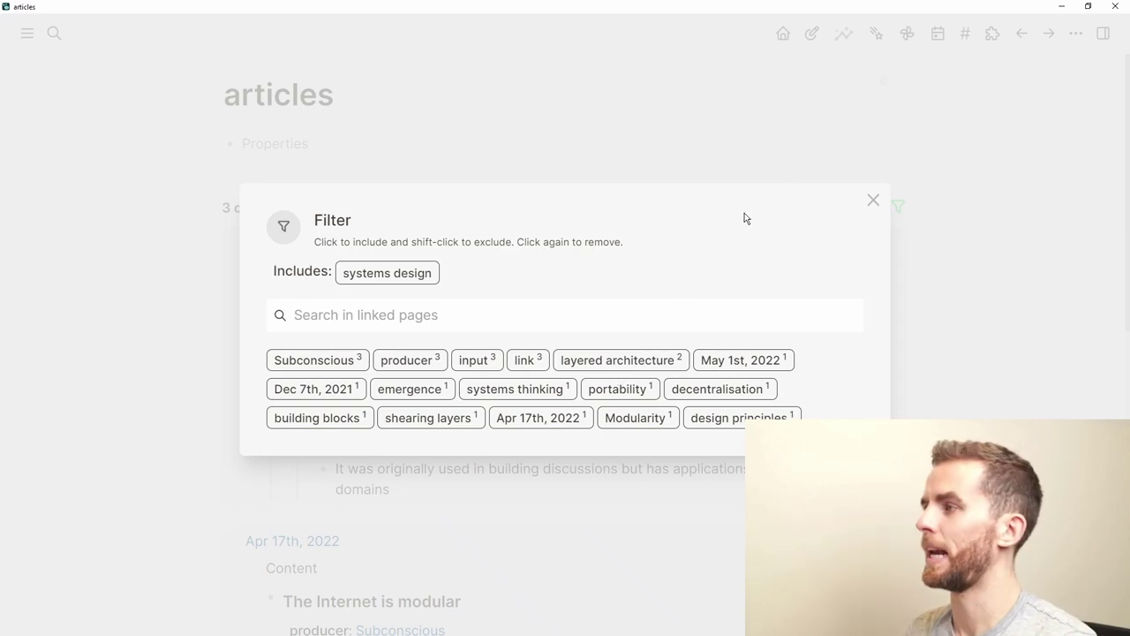
{"action": "key", "text": "Escape"}
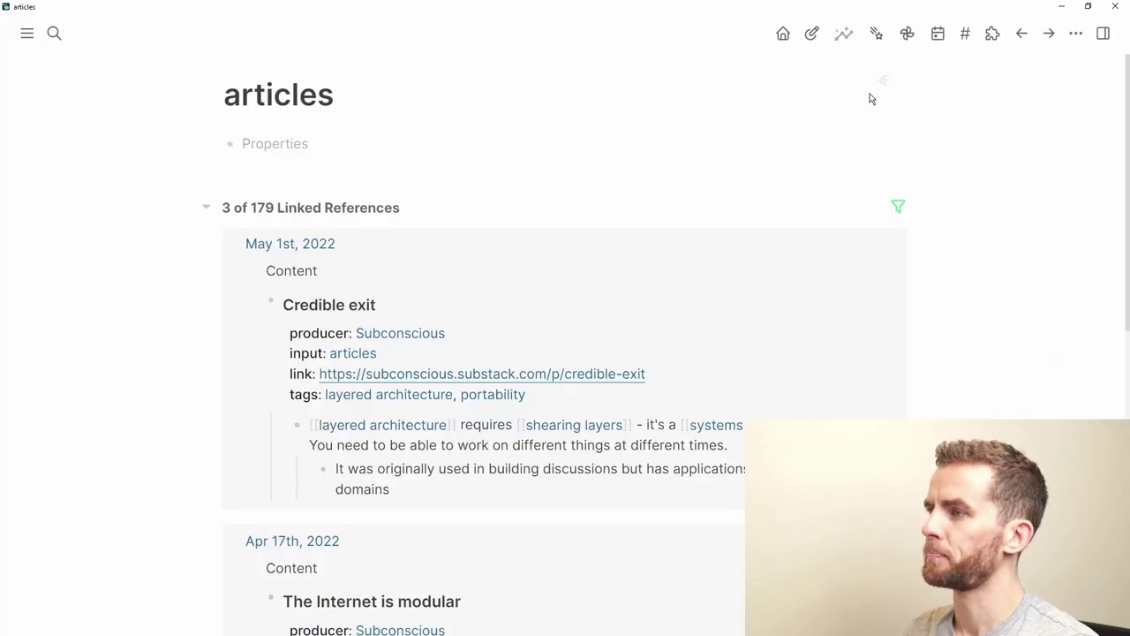
Return to the Logseq feature updates block, collapse the linked references filters section, and expand "Inline block references".
{"action": "left_click", "coordinate": [1019, 35]}
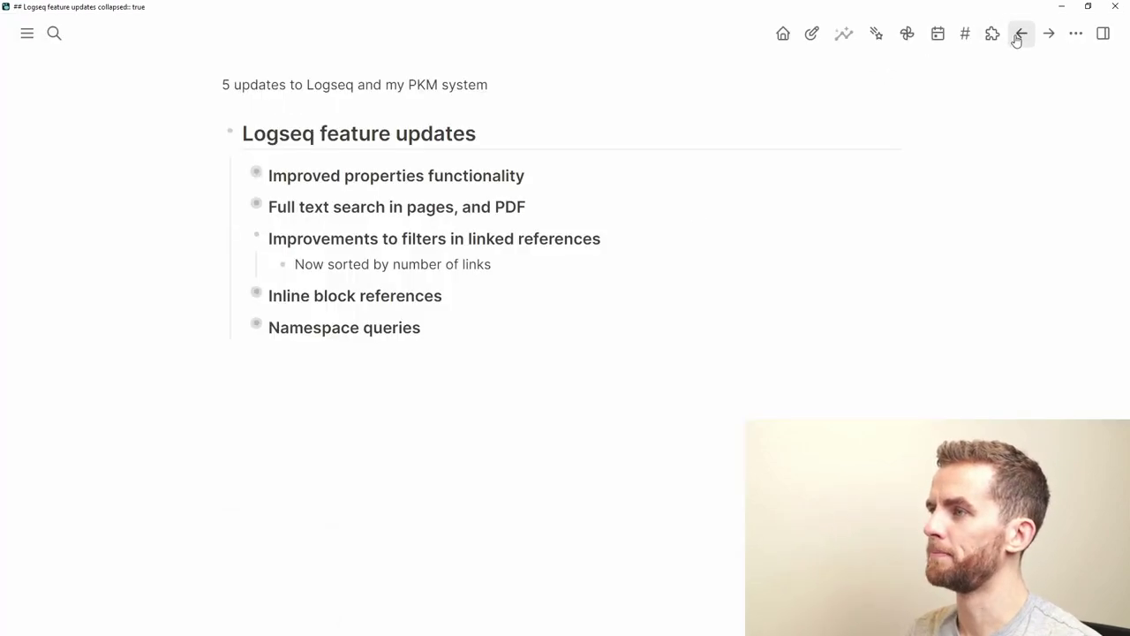
{"action": "left_click", "coordinate": [240, 239]}
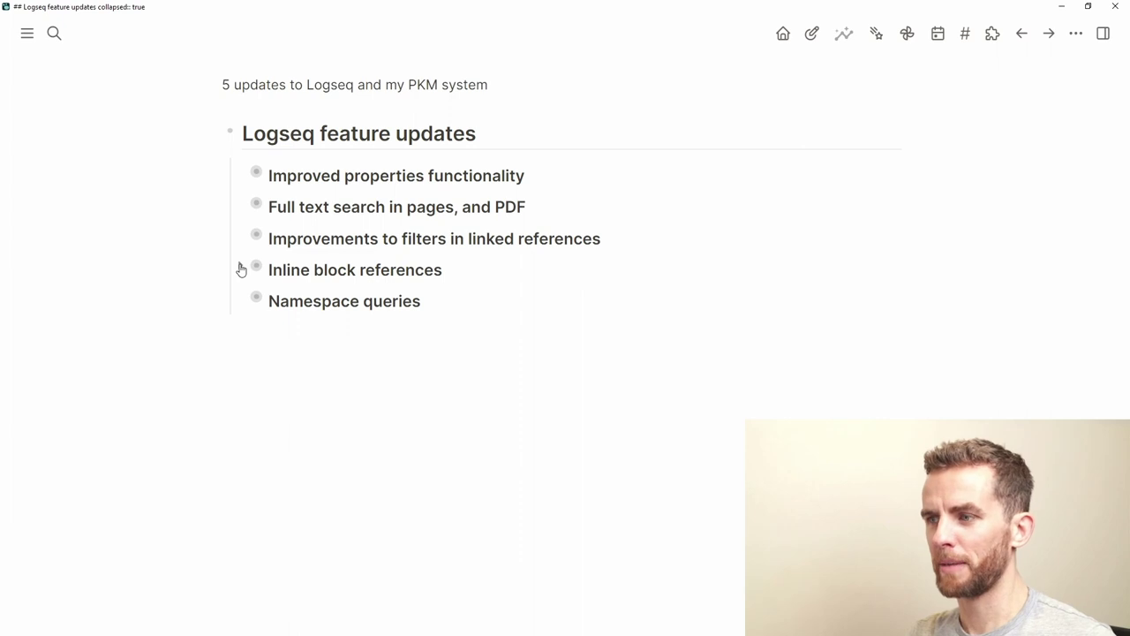
{"action": "left_click", "coordinate": [241, 269]}
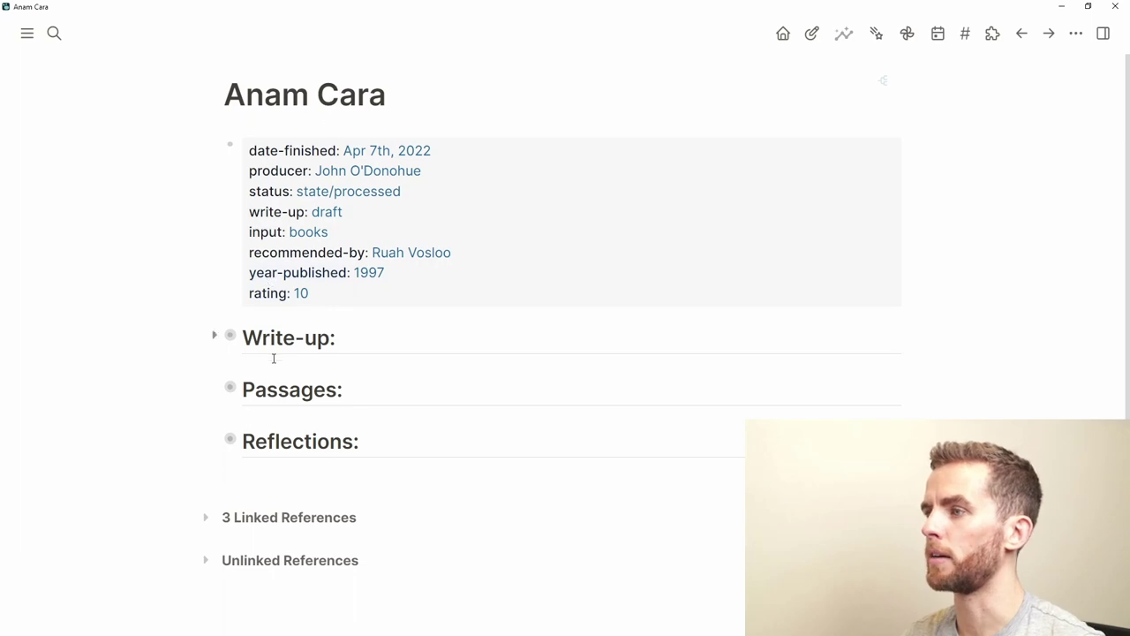
Expand the Passages section of the Anam Cara page and show the inline block references of the "You cannot dredge the depths" passage.
{"action": "left_click", "coordinate": [214, 387]}
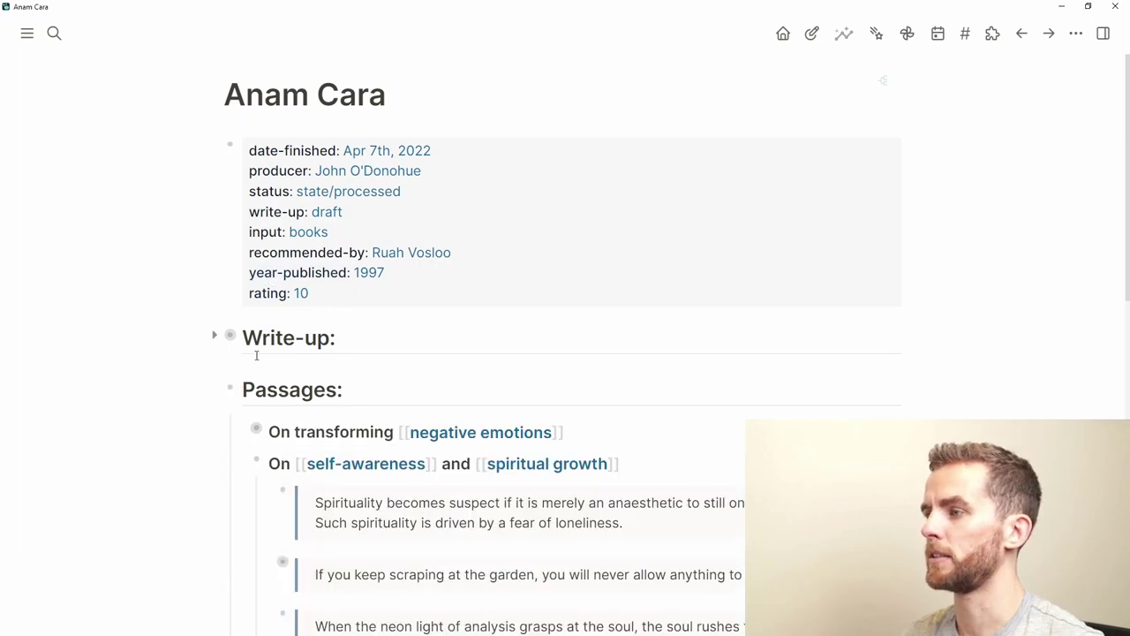
{"action": "scroll", "coordinate": [265, 379], "scroll_direction": "down", "scroll_amount": 2}
{"action": "scroll", "coordinate": [297, 374], "scroll_direction": "down", "scroll_amount": 3}
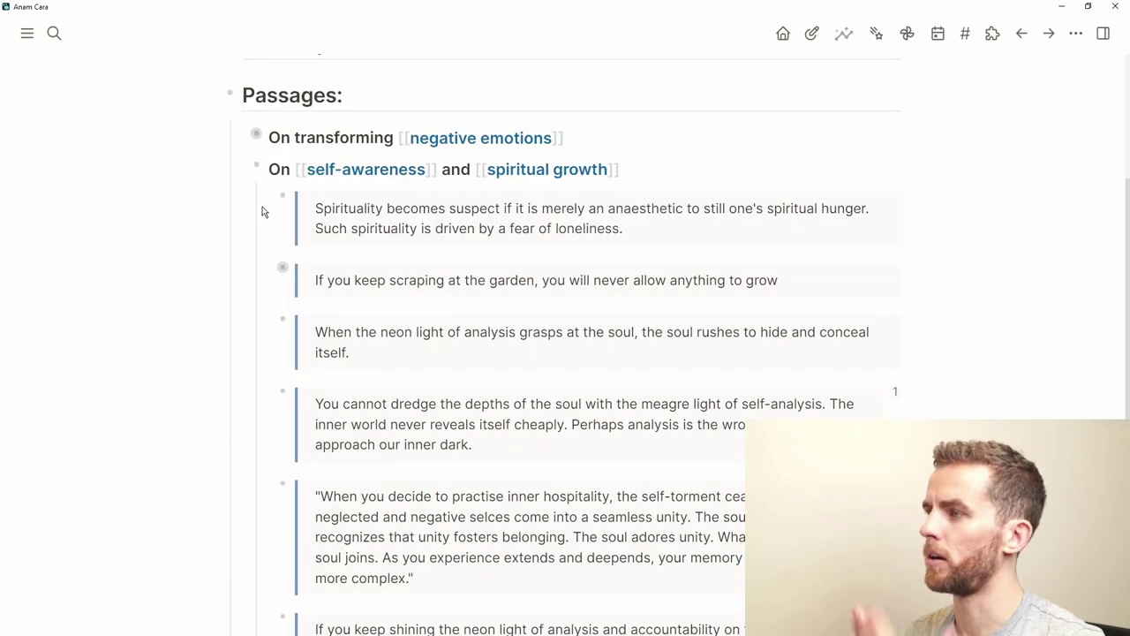
{"action": "scroll", "coordinate": [389, 212], "scroll_direction": "down", "scroll_amount": 2}
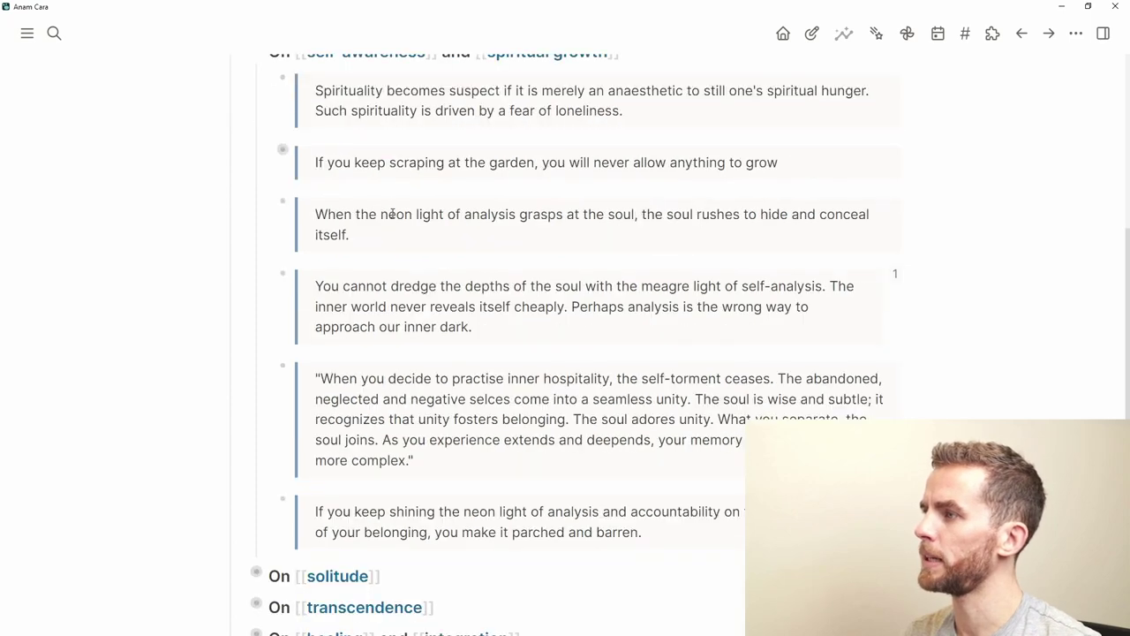
{"action": "left_click", "coordinate": [894, 279]}
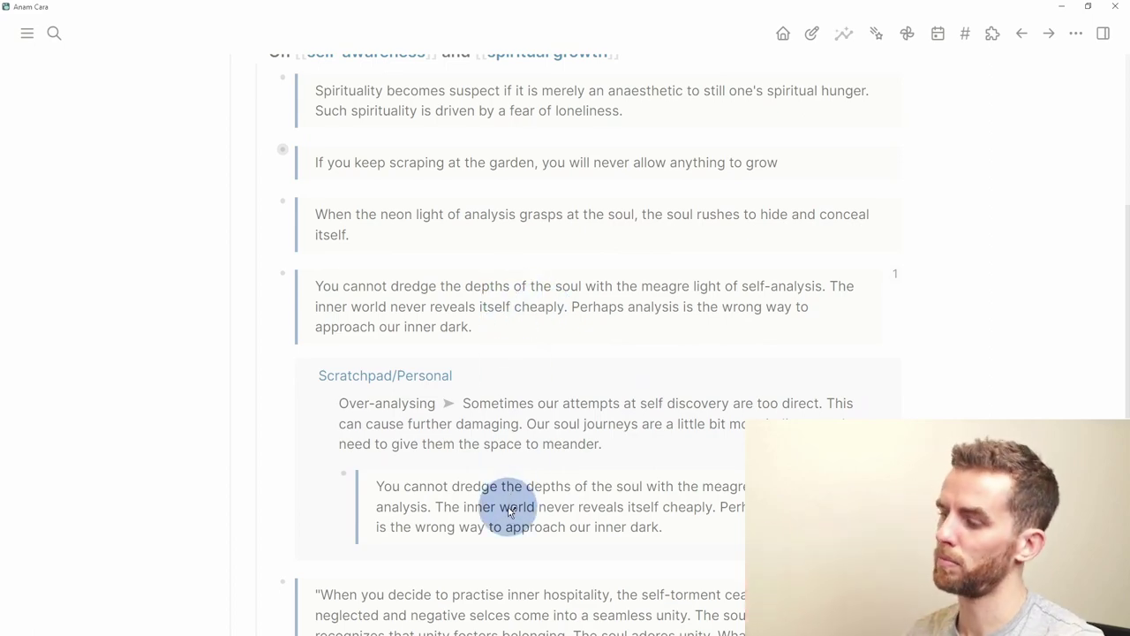
Open the "Over-analysing" block, referenced under the "If you keep shining the neon light" passage, in the sidebar and look through its notes.
{"action": "scroll", "coordinate": [534, 433], "scroll_direction": "down", "scroll_amount": 3}
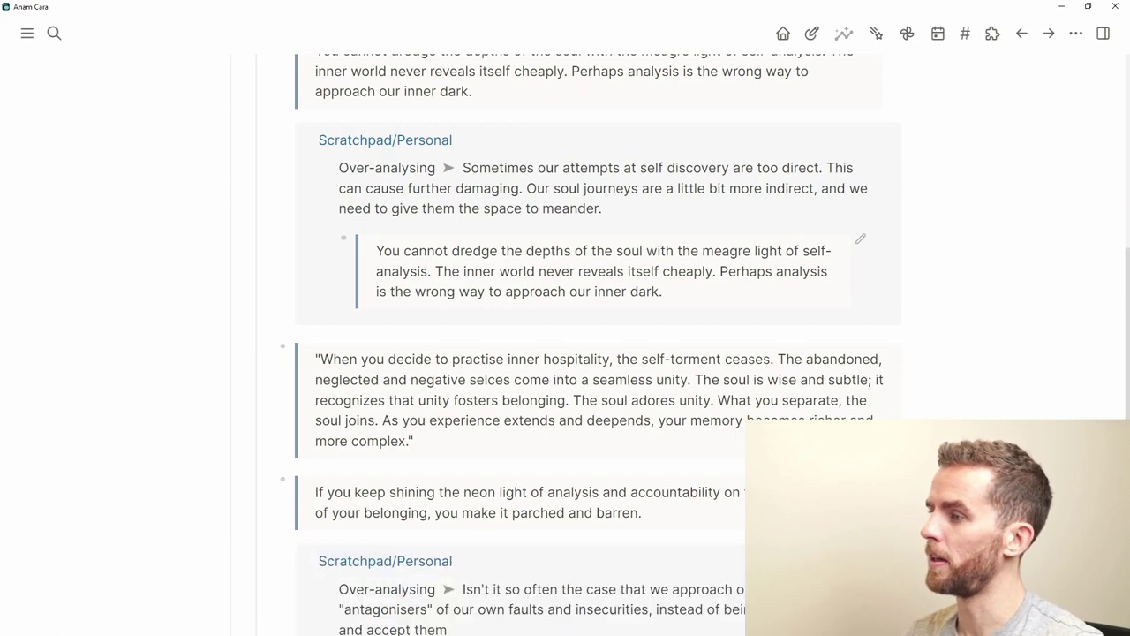
{"action": "scroll", "coordinate": [666, 445], "scroll_direction": "down", "scroll_amount": 2}
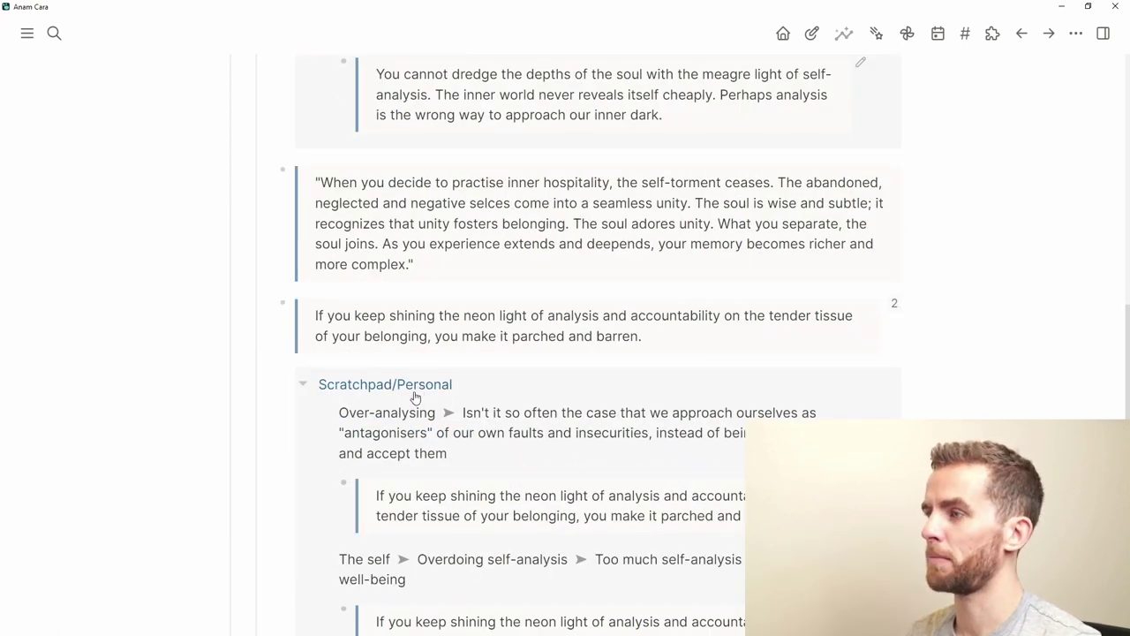
{"action": "scroll", "coordinate": [430, 434], "scroll_direction": "up", "scroll_amount": 2}
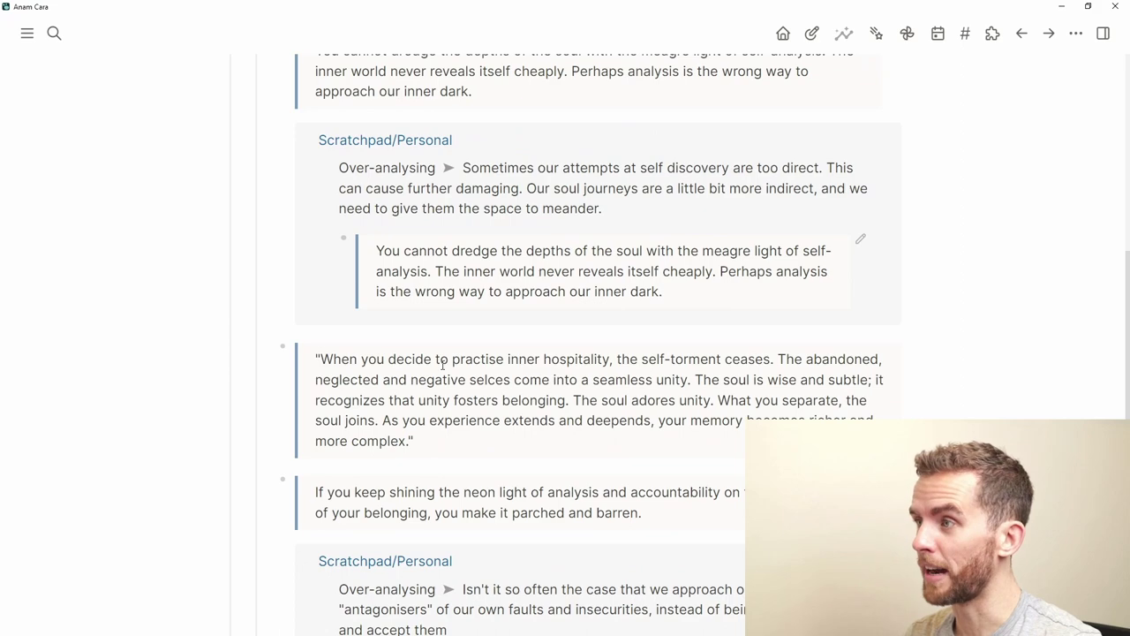
{"action": "scroll", "coordinate": [384, 512], "scroll_direction": "down", "scroll_amount": 1}
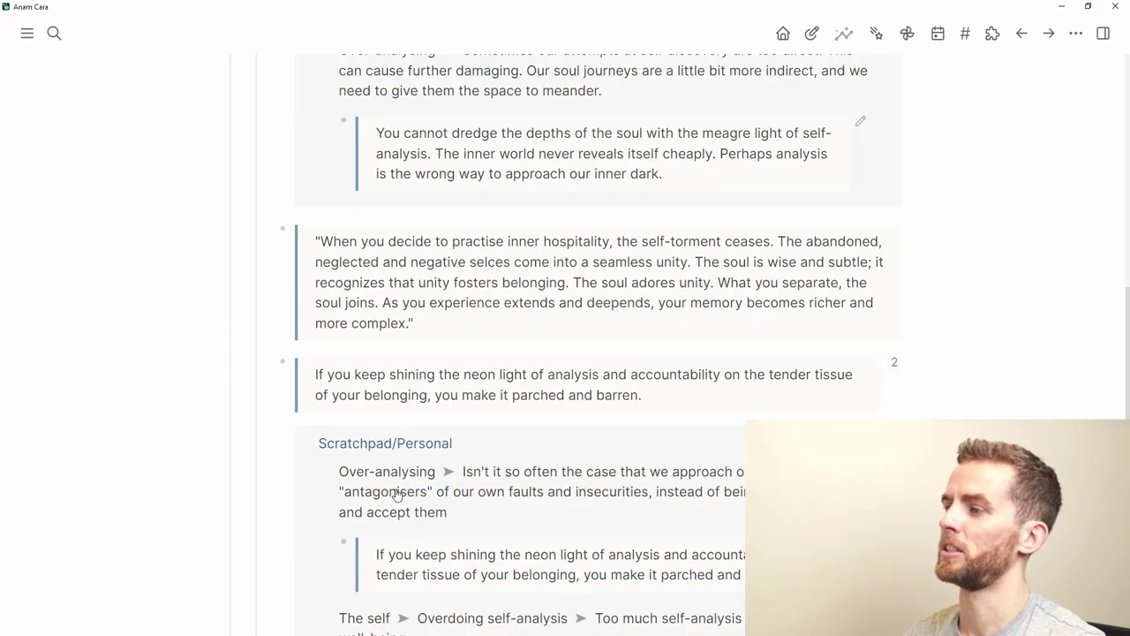
{"action": "left_click", "coordinate": [421, 450], "text": "shift"}
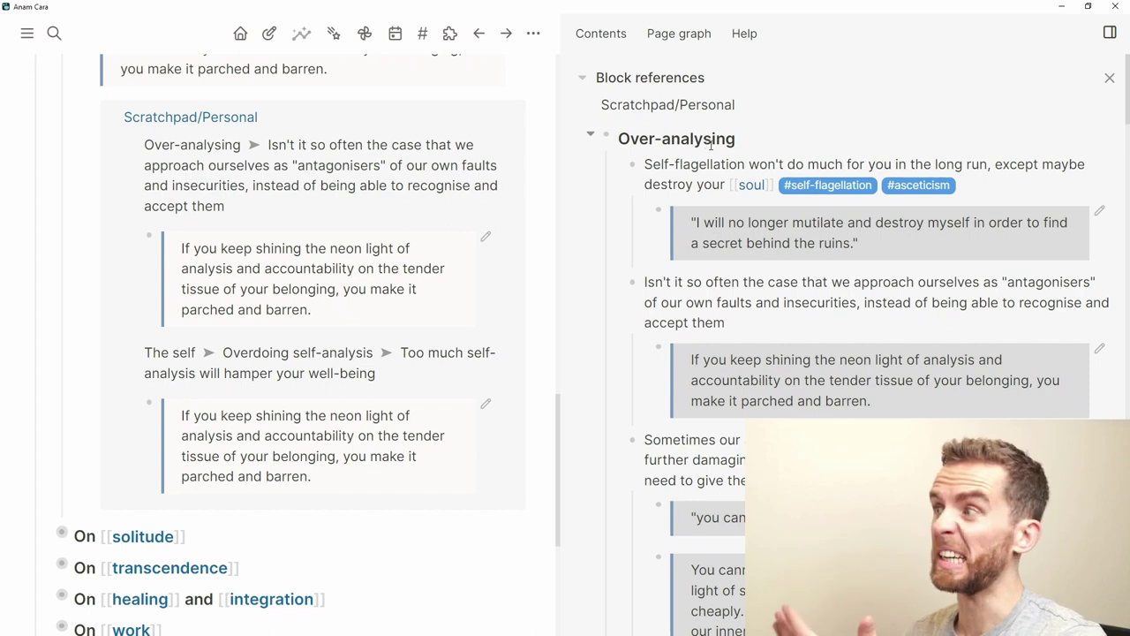
{"action": "scroll", "coordinate": [711, 144], "scroll_direction": "down", "scroll_amount": 1}
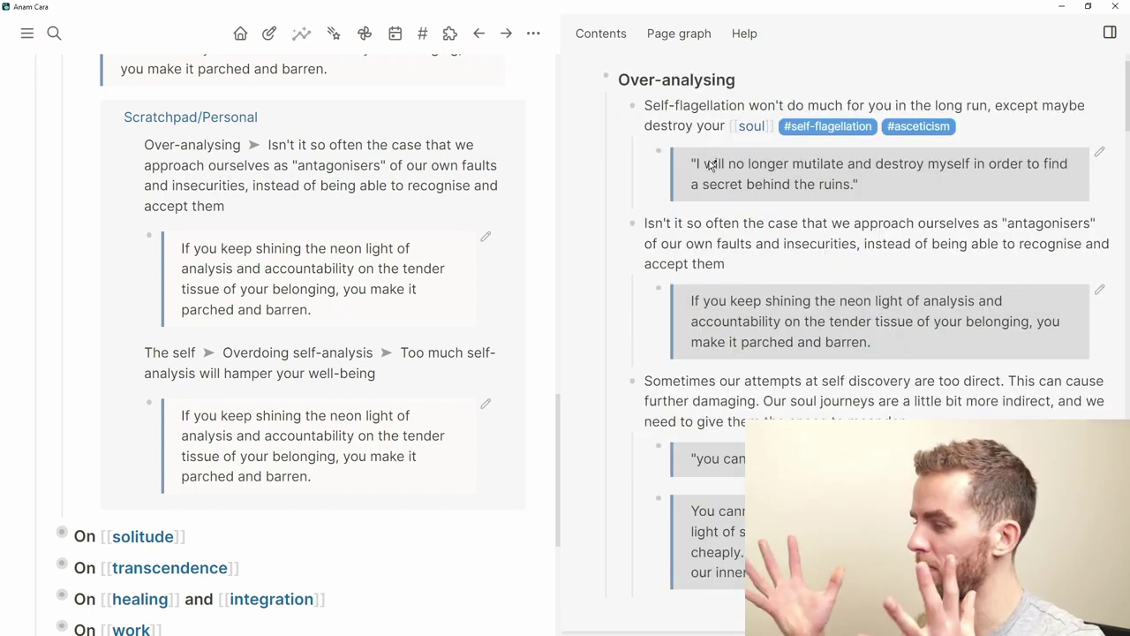
{"action": "scroll", "coordinate": [726, 143], "scroll_direction": "down", "scroll_amount": 1}
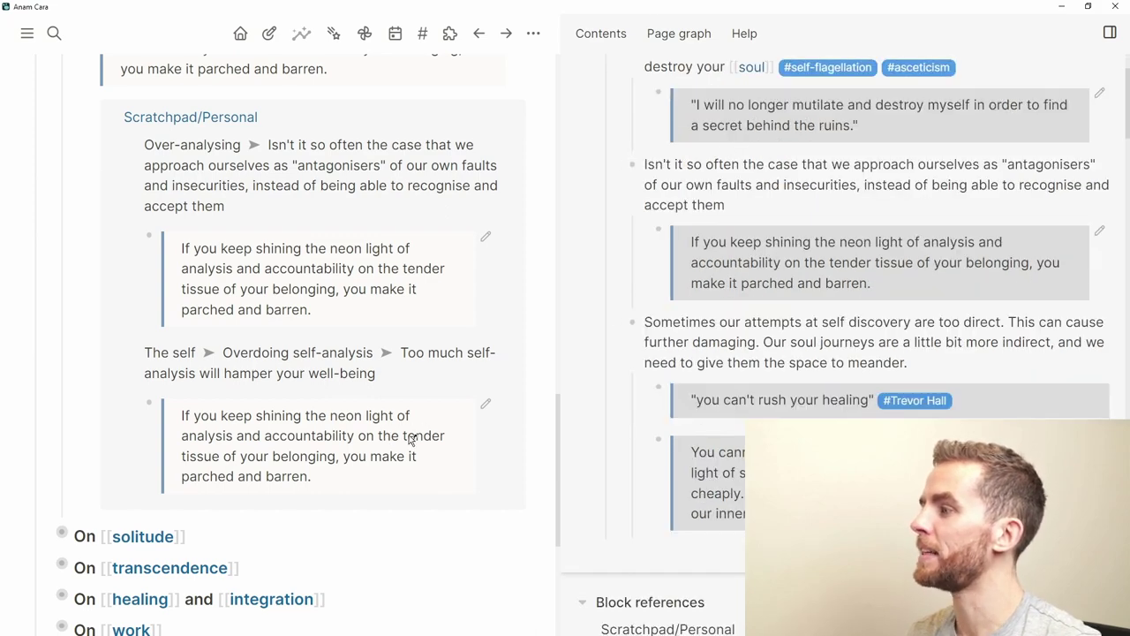
{"action": "scroll", "coordinate": [410, 436], "scroll_direction": "up", "scroll_amount": 5}
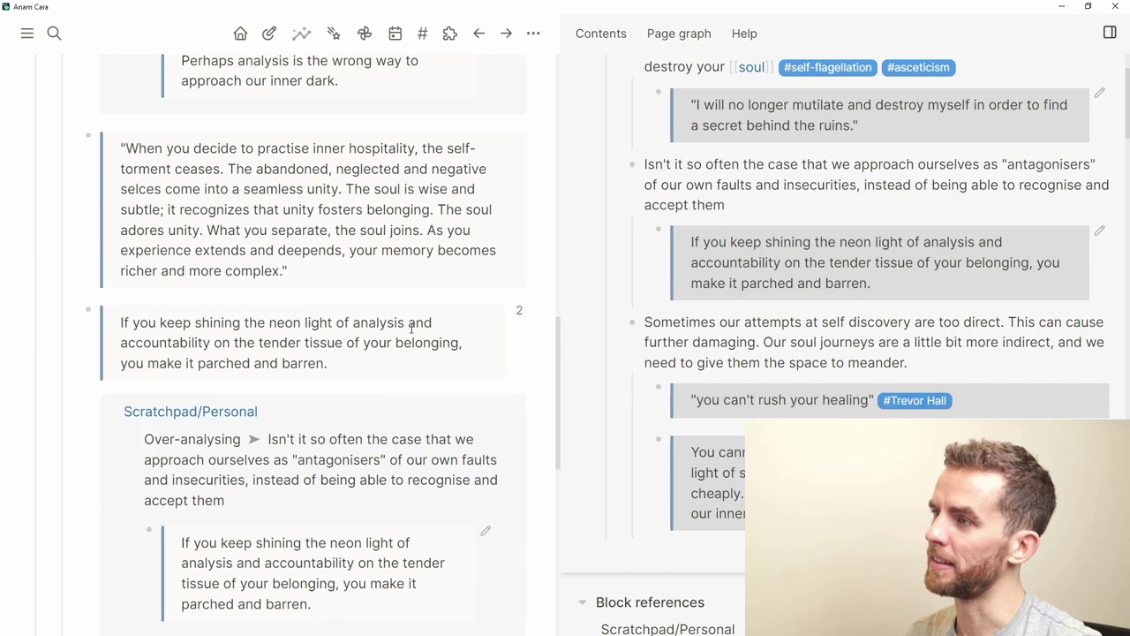
Open the "You cannot dredge the depths" passage referenced under Scratchpad/Personal as its own block view.
{"action": "scroll", "coordinate": [411, 327], "scroll_direction": "up", "scroll_amount": 4}
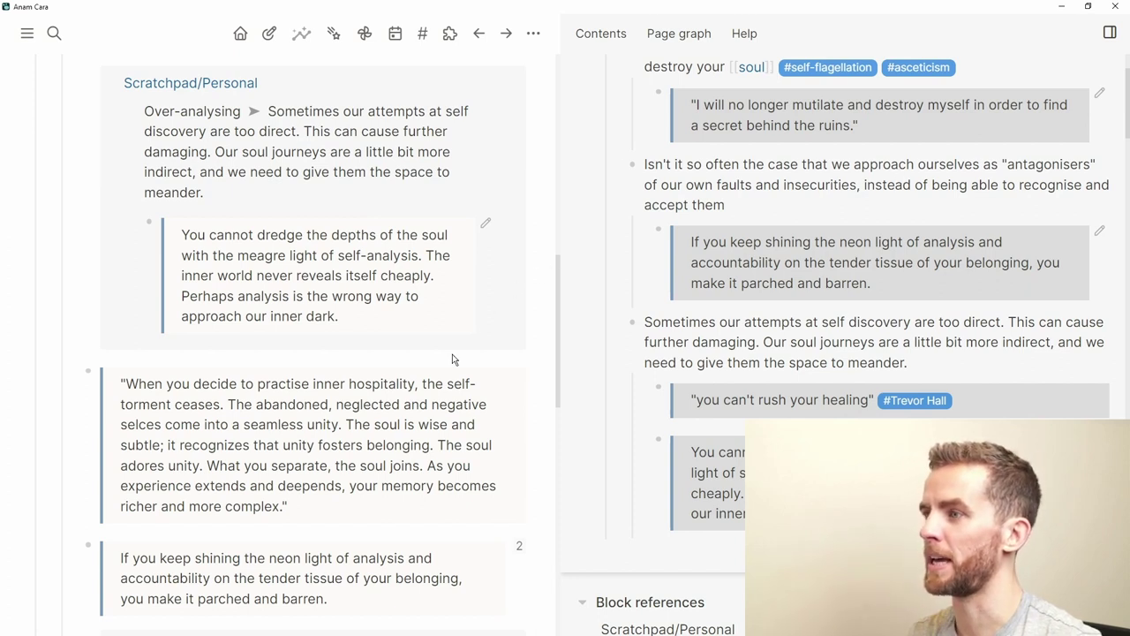
{"action": "left_click", "coordinate": [395, 297]}
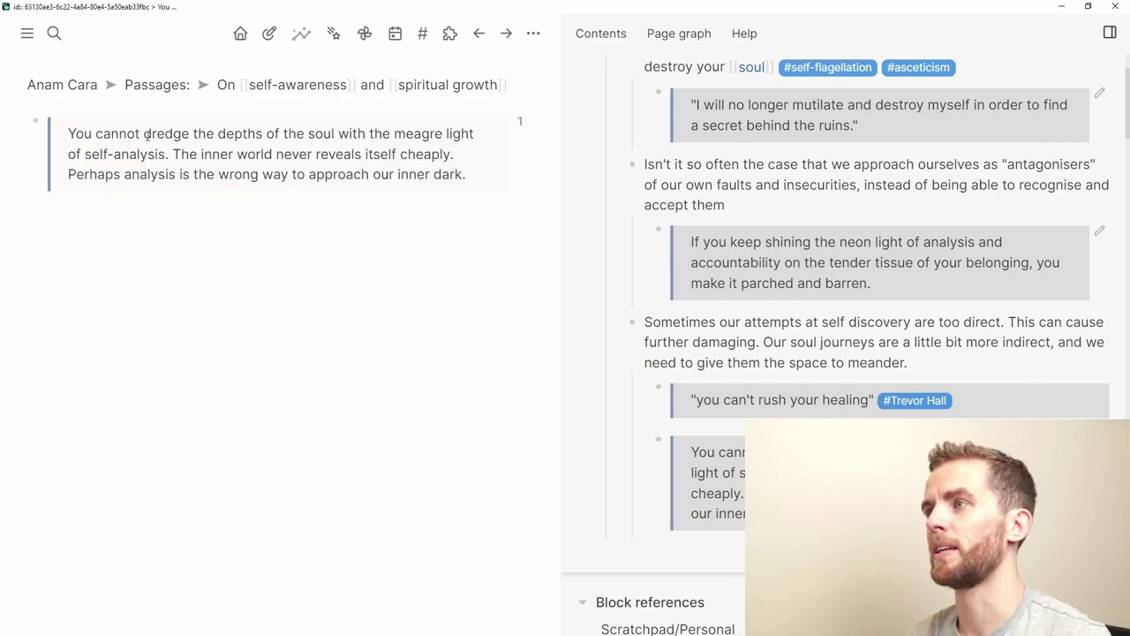
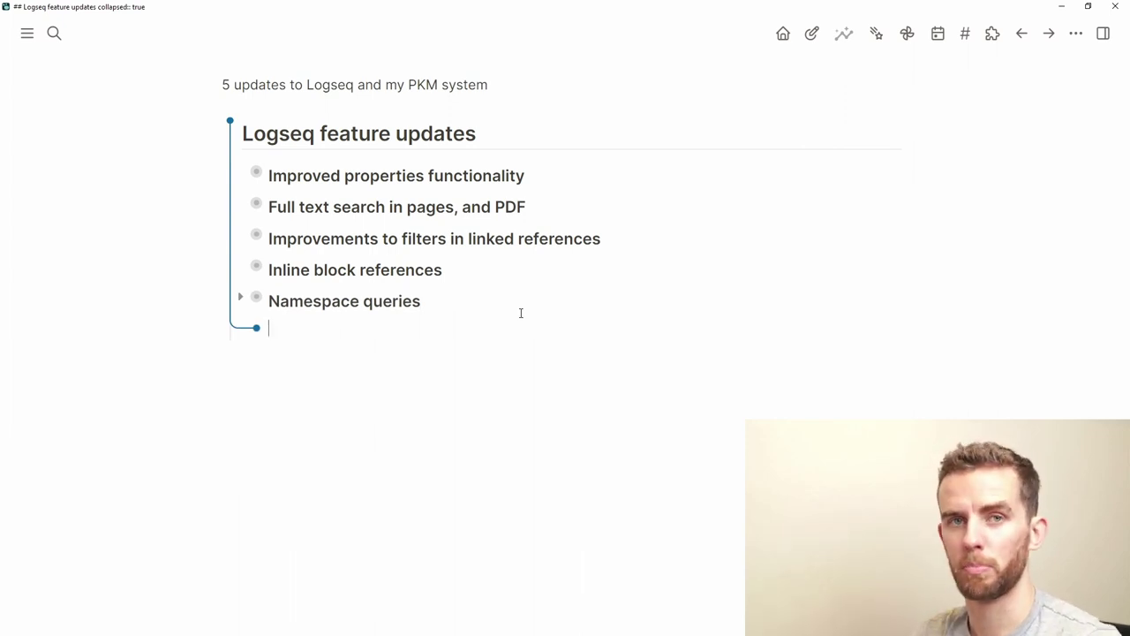
Write the query {{namespace BJJ}} in the empty block below "Namespace queries" and view its rendered hierarchy.
{"action": "type", "text": "{{"}
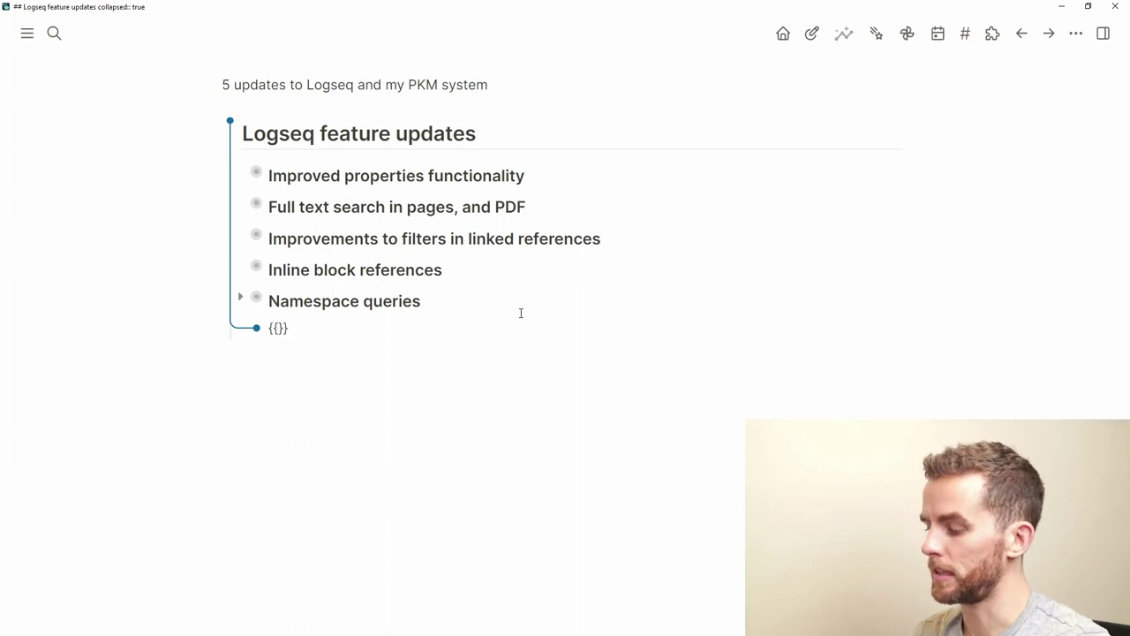
{"action": "type", "text": "namespace"}
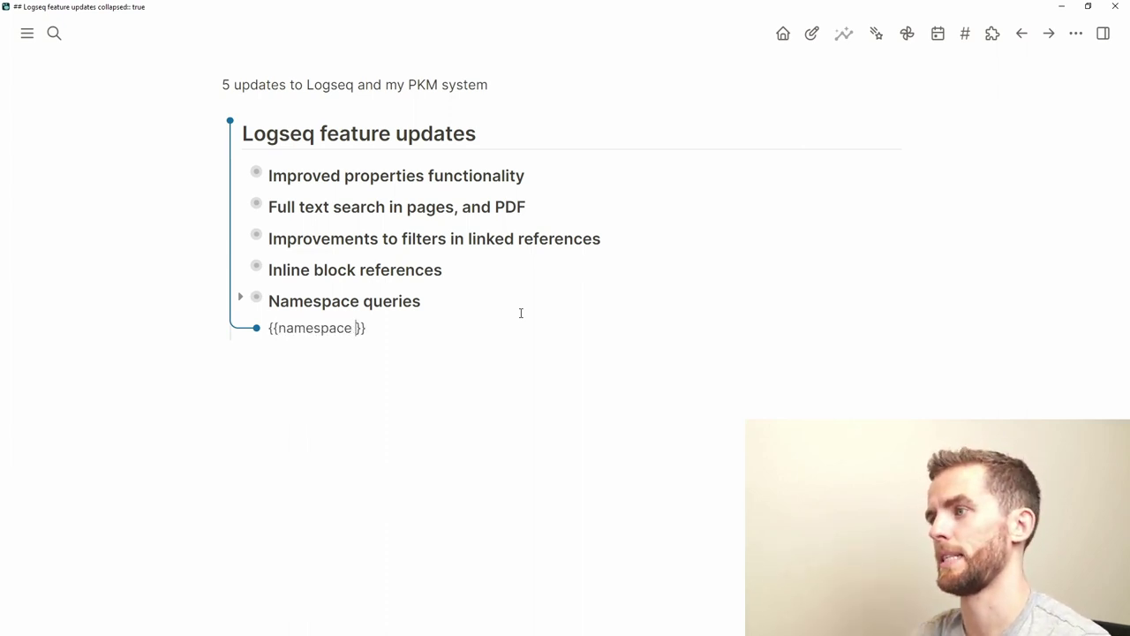
{"action": "type", "text": " BJJ"}
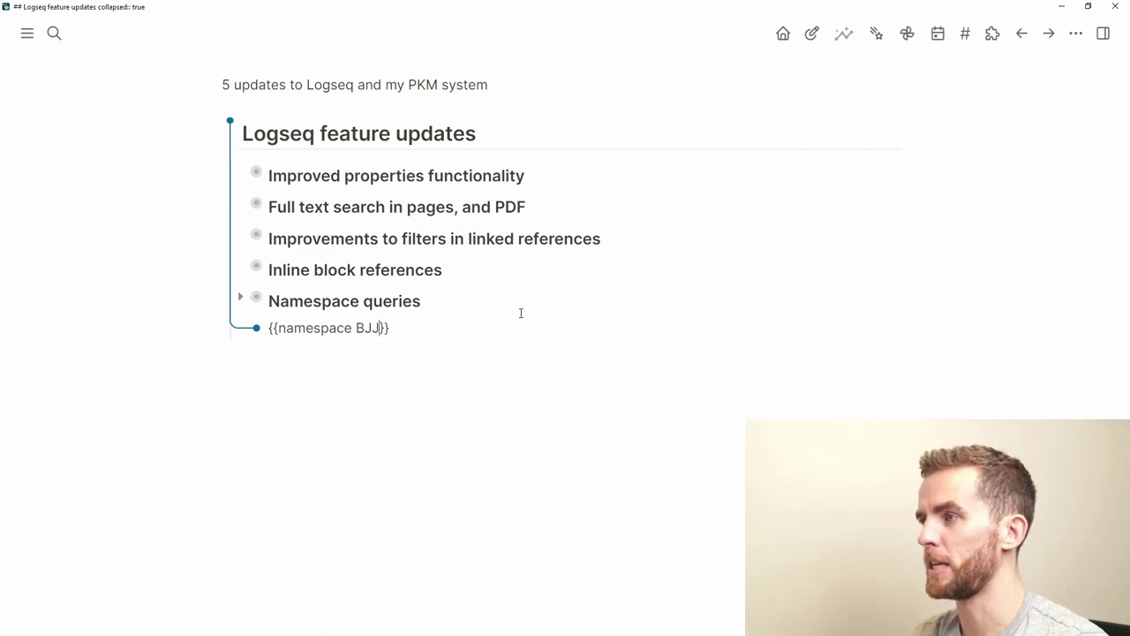
{"action": "key", "text": "Escape"}
{"action": "scroll", "coordinate": [477, 327], "scroll_direction": "down", "scroll_amount": 1}
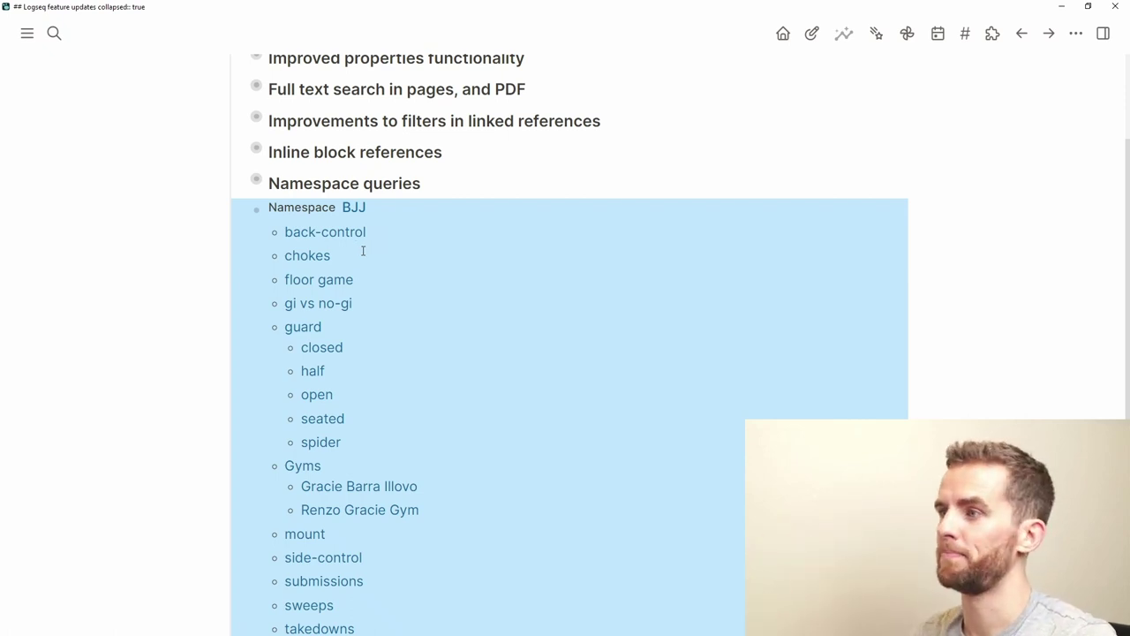
Open the BJJ page and collapse its Positions, Tips for beginners and Remedies to common mistakes sections.
{"action": "left_click", "coordinate": [356, 208]}
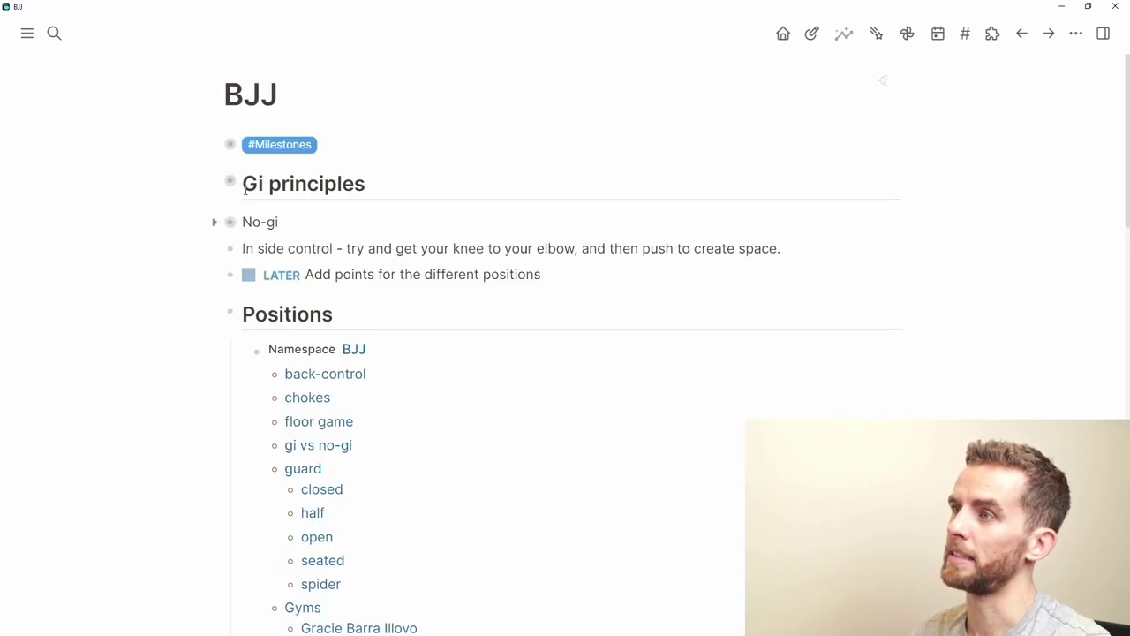
{"action": "left_click", "coordinate": [217, 315]}
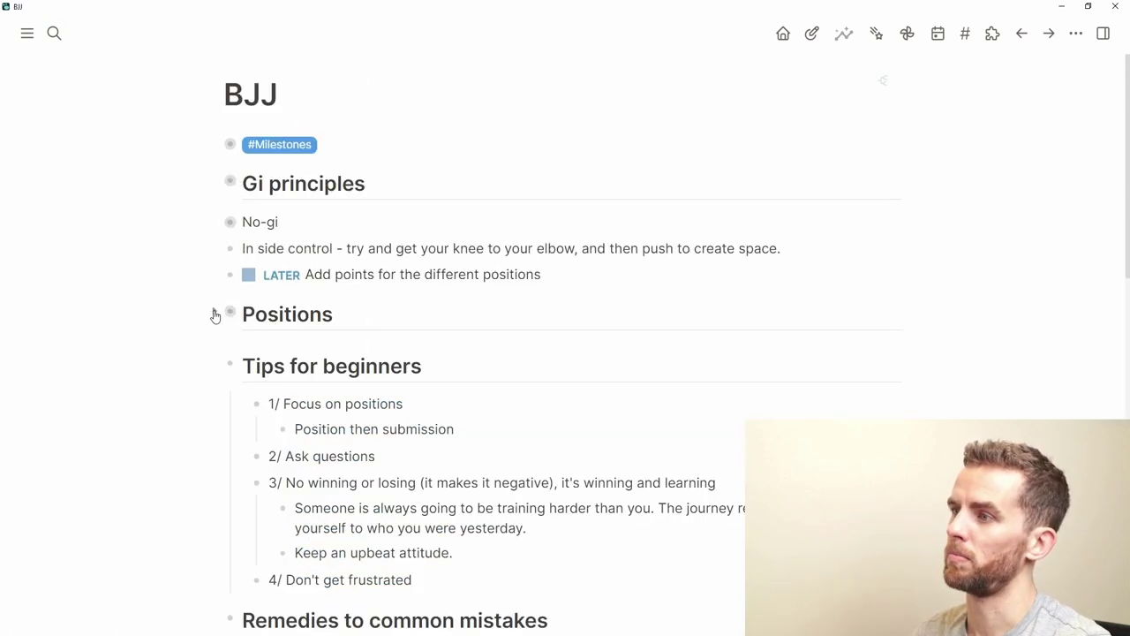
{"action": "left_click", "coordinate": [215, 363]}
{"action": "left_click", "coordinate": [215, 420]}
{"action": "scroll", "coordinate": [222, 411], "scroll_direction": "down", "scroll_amount": 2}
{"action": "scroll", "coordinate": [222, 411], "scroll_direction": "down", "scroll_amount": 2}
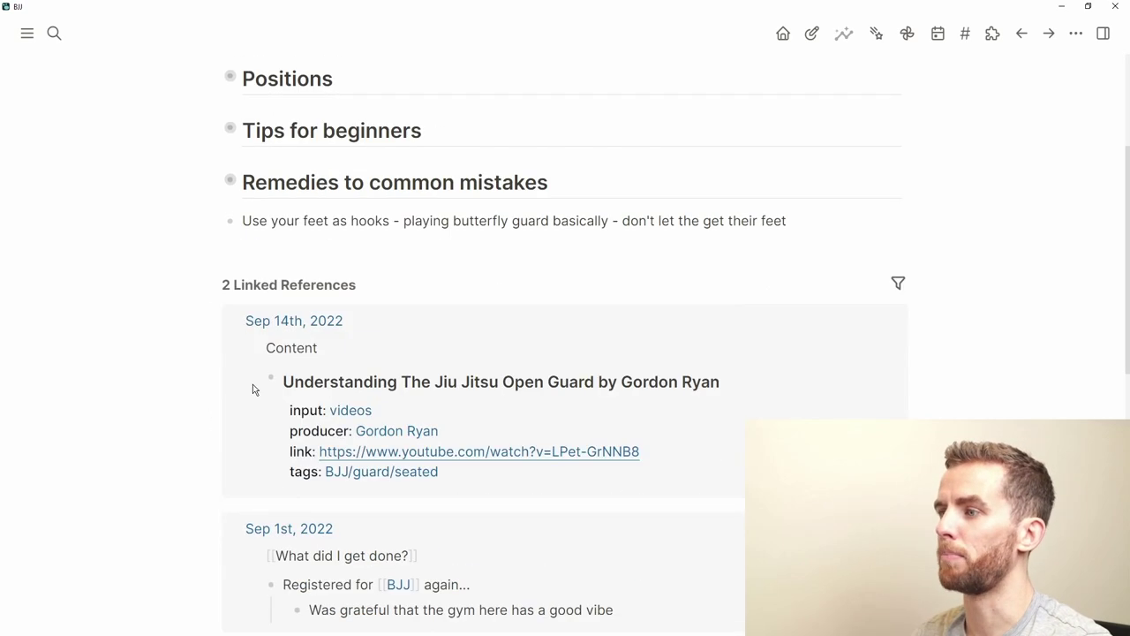
Collapse the BJJ page's linked references, look through its Hierarchy list and collapse that as well.
{"action": "left_click", "coordinate": [202, 285]}
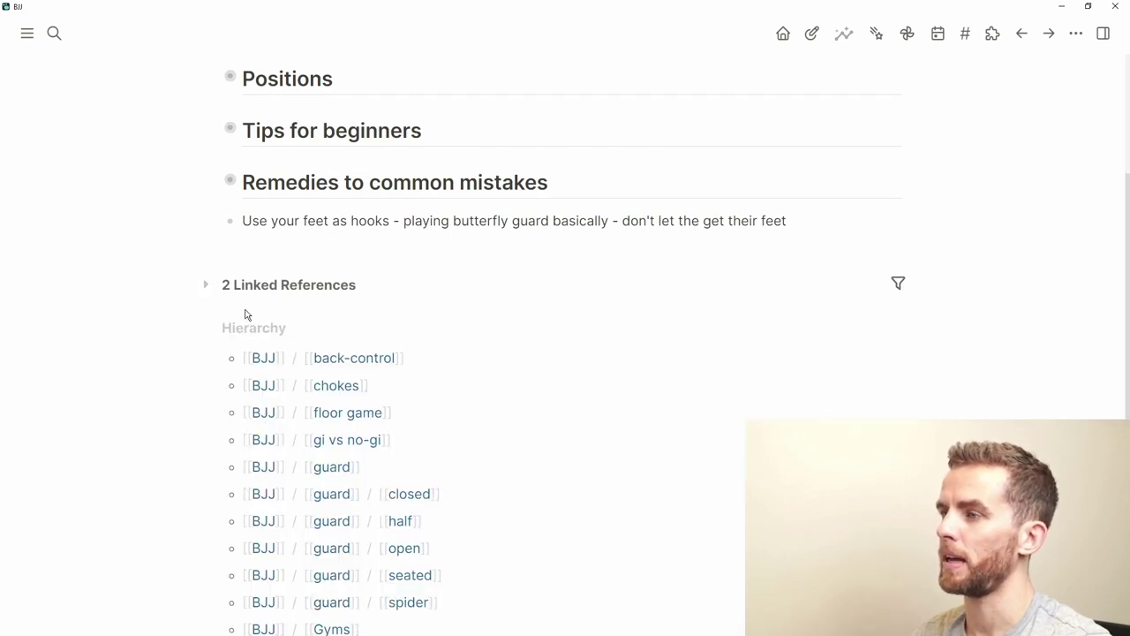
{"action": "scroll", "coordinate": [243, 331], "scroll_direction": "down", "scroll_amount": 5}
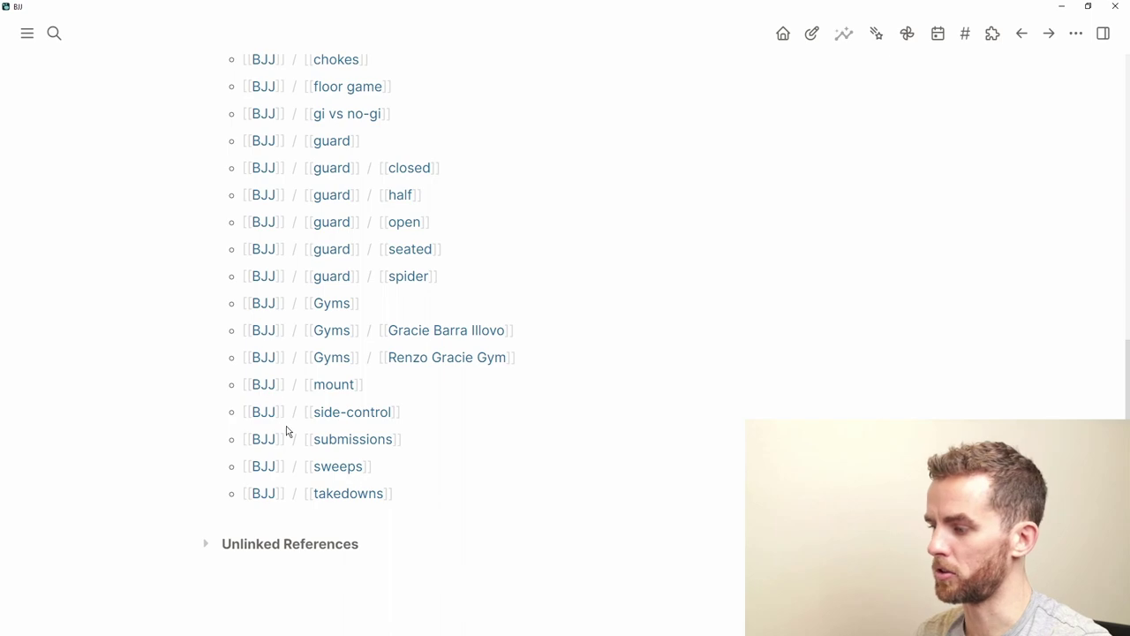
{"action": "scroll", "coordinate": [288, 419], "scroll_direction": "up", "scroll_amount": 4}
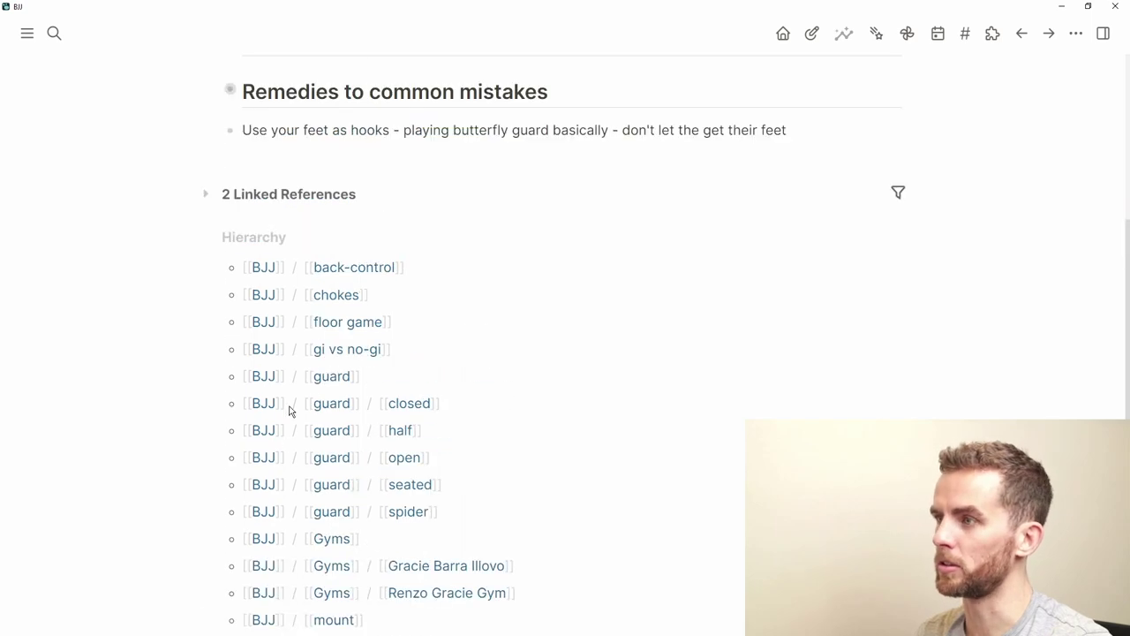
{"action": "left_click", "coordinate": [205, 238]}
{"action": "left_click", "coordinate": [204, 505]}
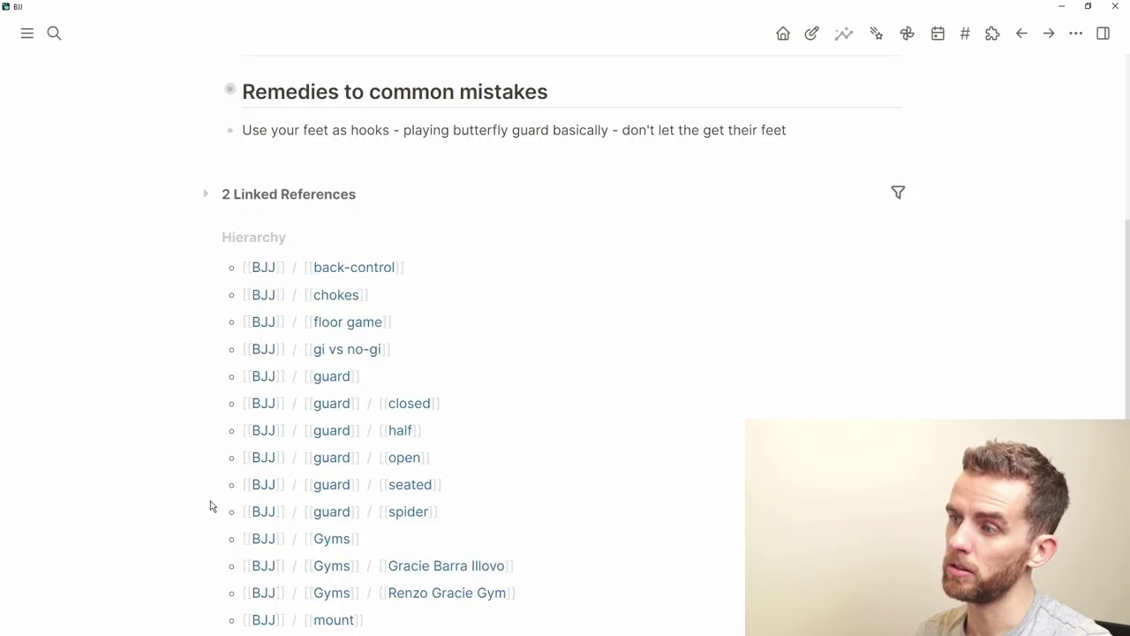
{"action": "scroll", "coordinate": [234, 424], "scroll_direction": "up", "scroll_amount": 4}
{"action": "left_click", "coordinate": [209, 475]}
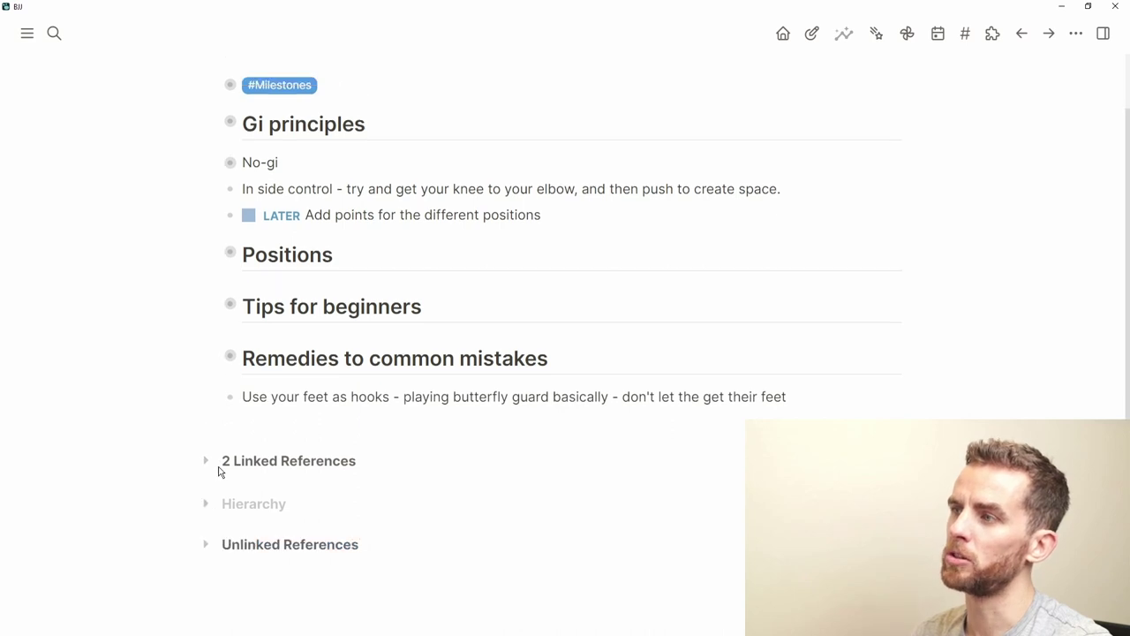
Add a block below #Milestones on the BJJ page with the query {{namespace intentions}}.
{"action": "left_click", "coordinate": [388, 150]}
{"action": "key", "text": "Return"}
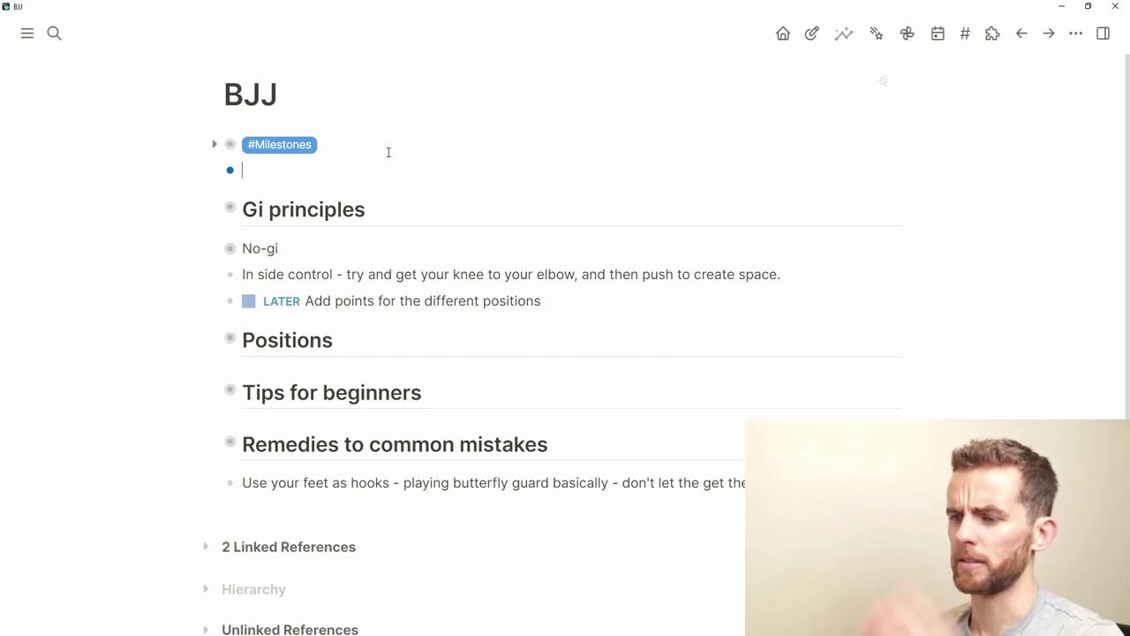
{"action": "type", "text": "{{"}
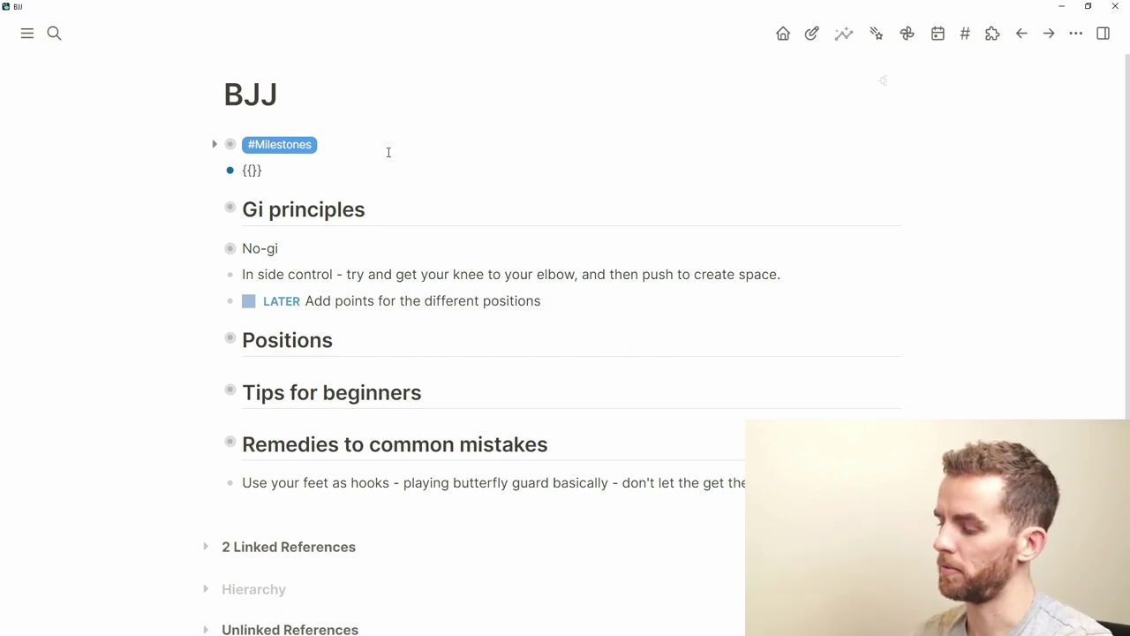
{"action": "type", "text": " namesp"}
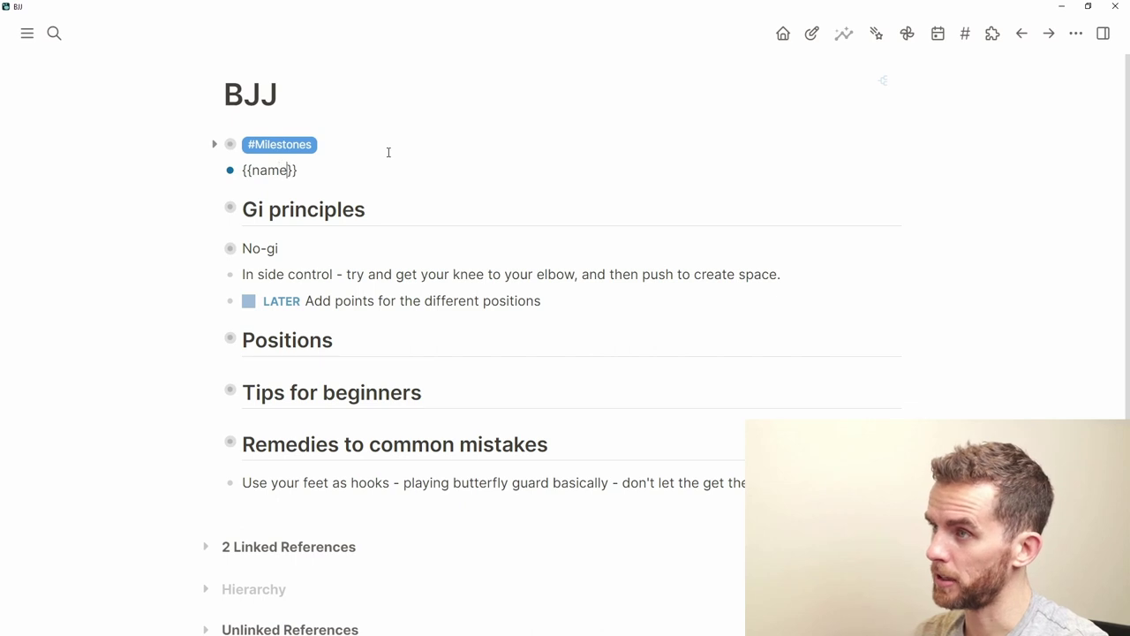
{"action": "type", "text": "ace int"}
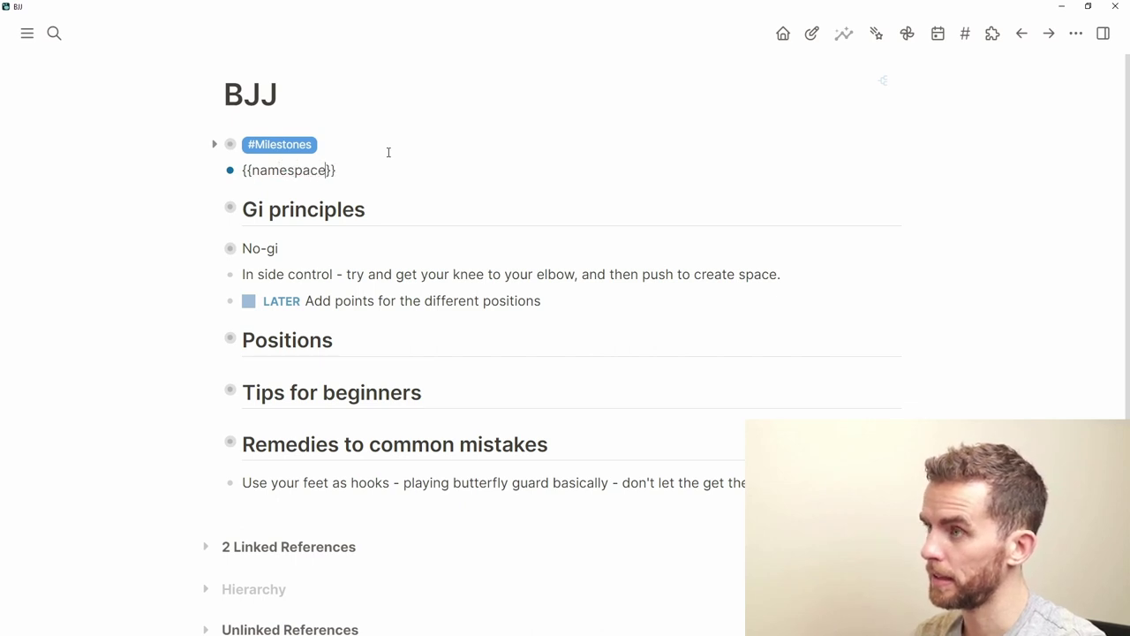
{"action": "type", "text": "entions"}
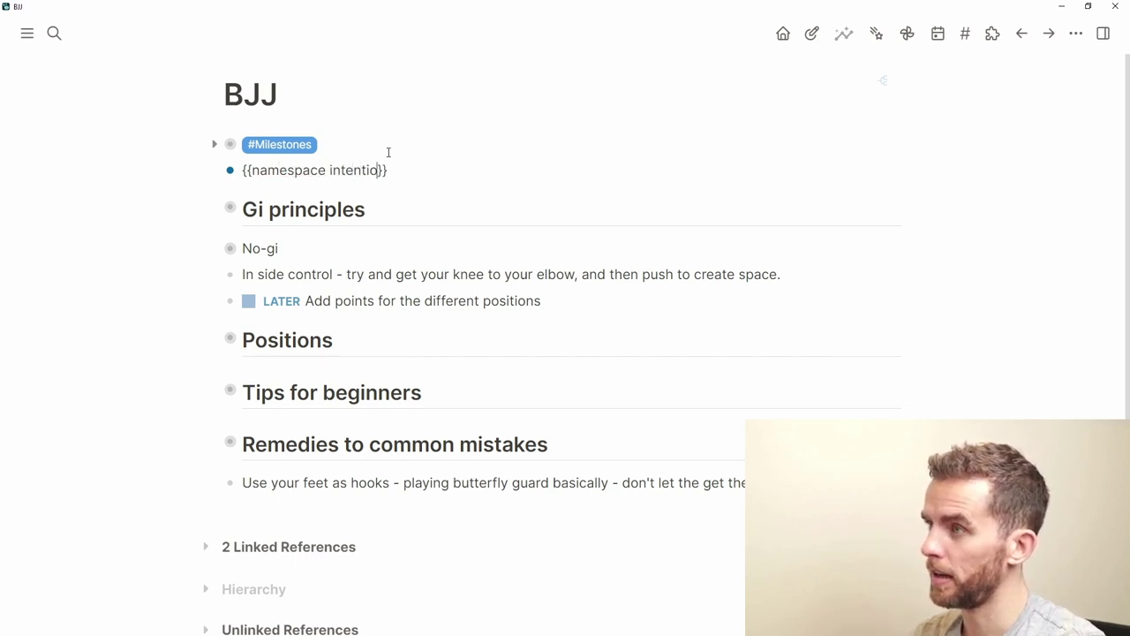
{"action": "key", "text": "Escape"}
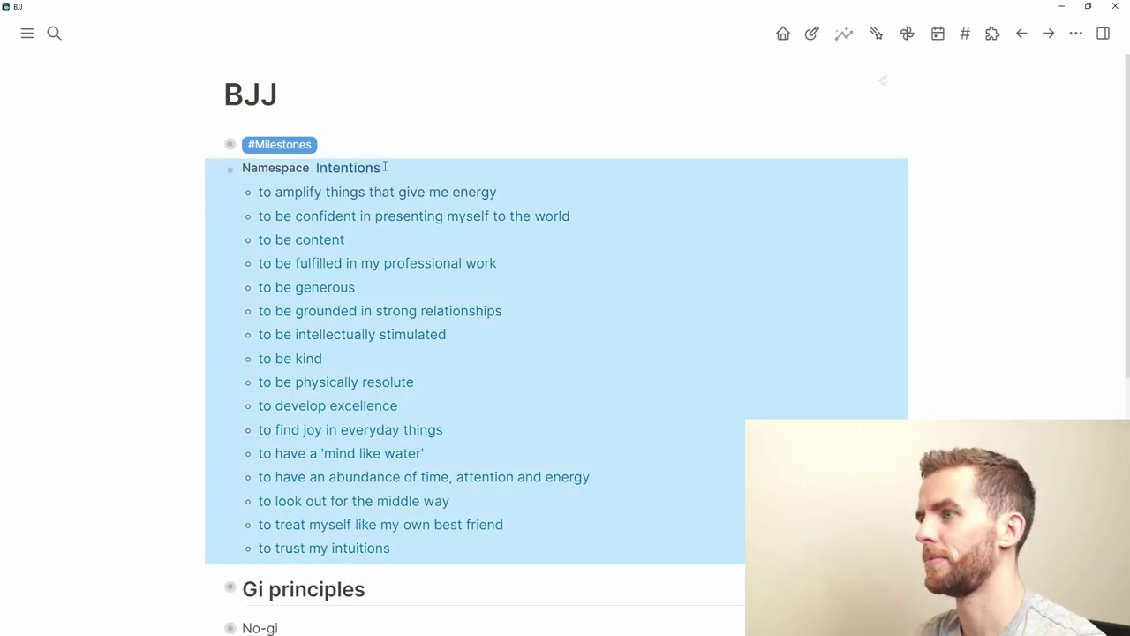
Delete the Intentions namespace query block from the BJJ page.
{"action": "left_click", "coordinate": [411, 164]}
{"action": "key", "text": "Escape"}
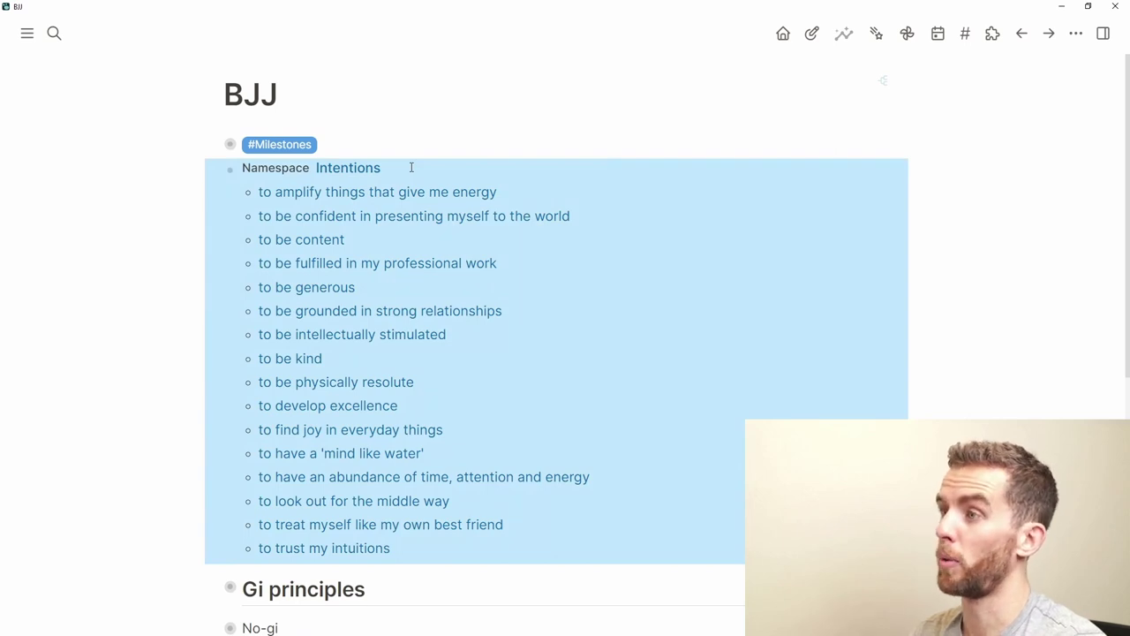
{"action": "key", "text": "BackSpace"}
Add a new block below #Milestones and start a double-brace macro in it.
{"action": "key", "text": "Return"}
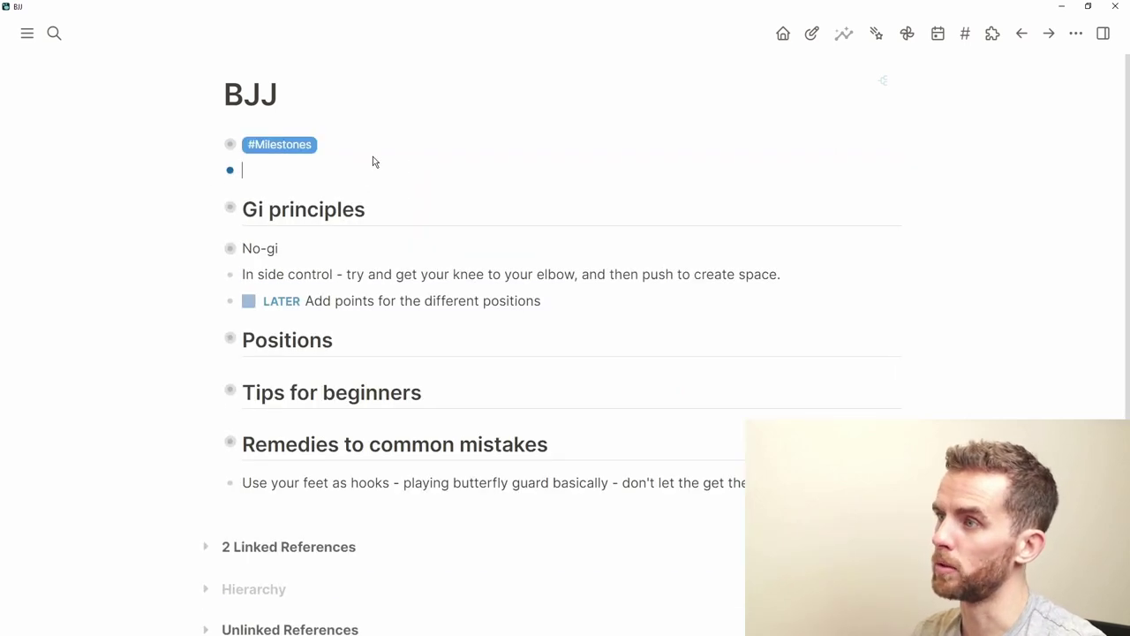
{"action": "type", "text": "{{"}
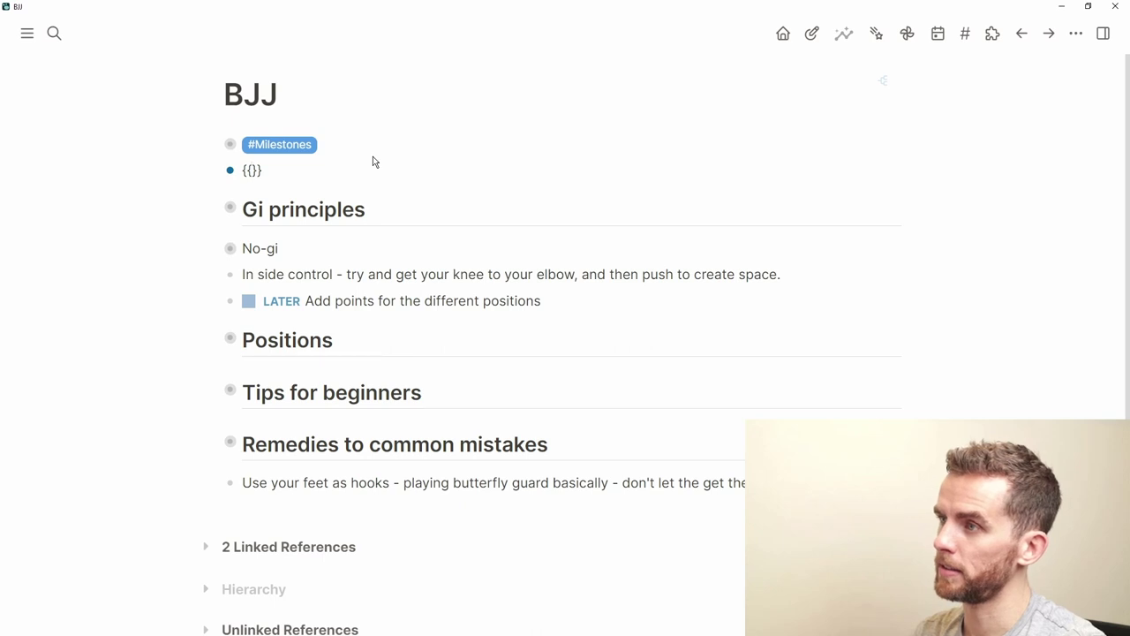
{"action": "type", "text": "query"}
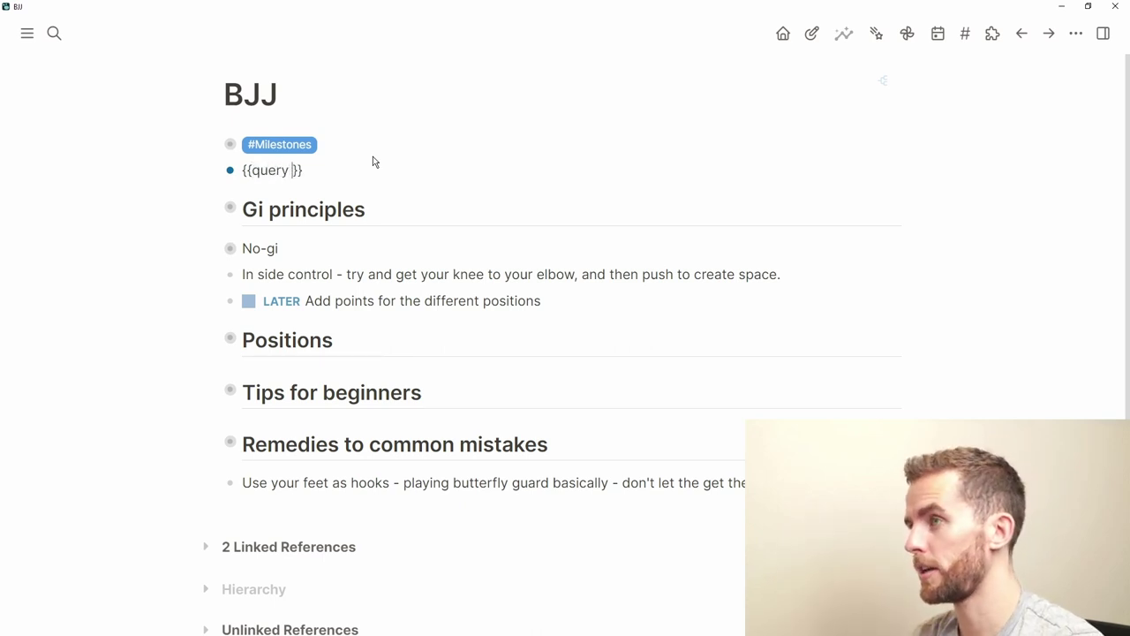
{"action": "key", "text": "BackSpace"}
{"action": "key", "text": "BackSpace"}
{"action": "key", "text": "BackSpace"}
{"action": "key", "text": "BackSpace"}
{"action": "key", "text": "BackSpace"}
{"action": "key", "text": "BackSpace"}
Enter the keyword namespace inside the double braces of the block below #Milestones.
{"action": "type", "text": "naem"}
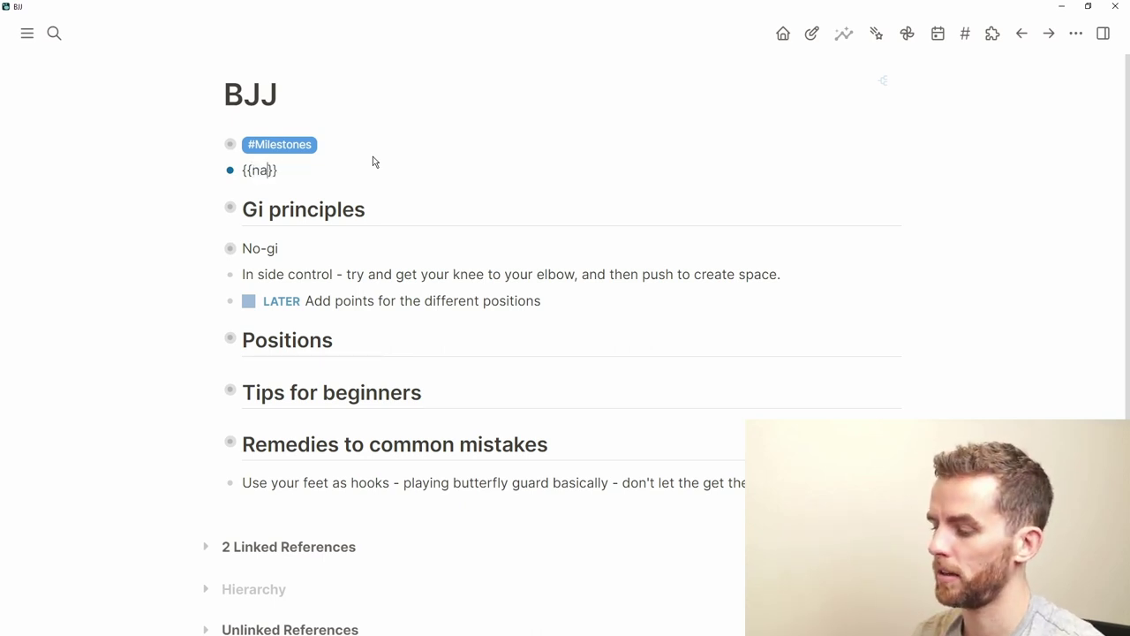
{"action": "key", "text": "BackSpace"}
{"action": "key", "text": "BackSpace"}
{"action": "type", "text": "mespace"}
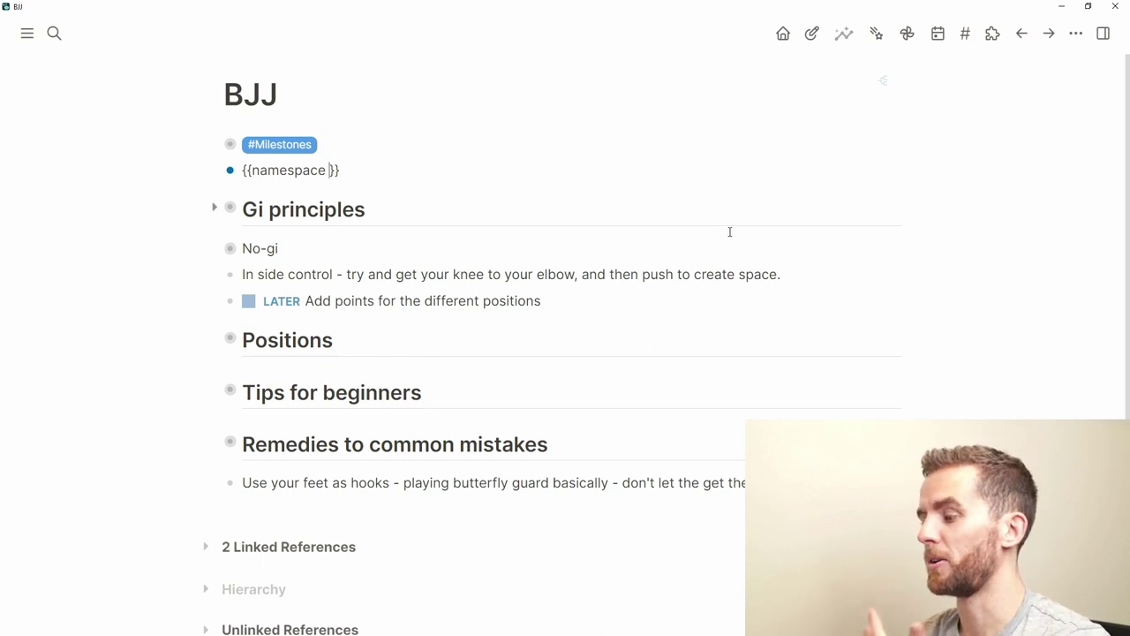
Return to the Logseq feature updates block, check the note under "Namespace queries" and collapse that section again.
{"action": "left_click", "coordinate": [1022, 36]}
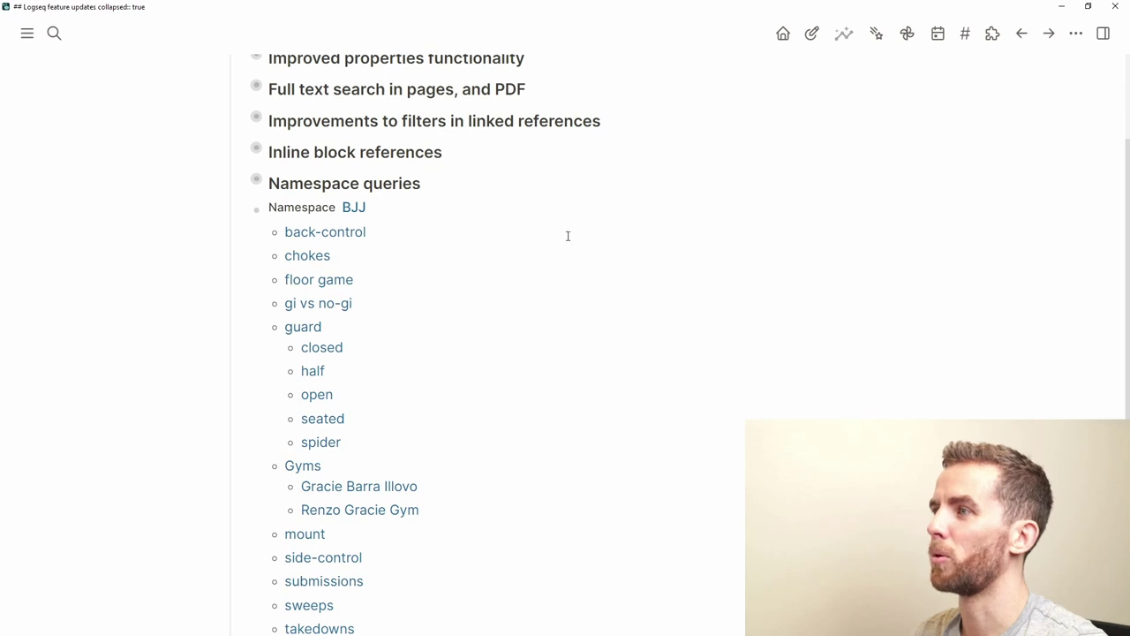
{"action": "scroll", "coordinate": [406, 256], "scroll_direction": "up", "scroll_amount": 2}
{"action": "left_click", "coordinate": [240, 301]}
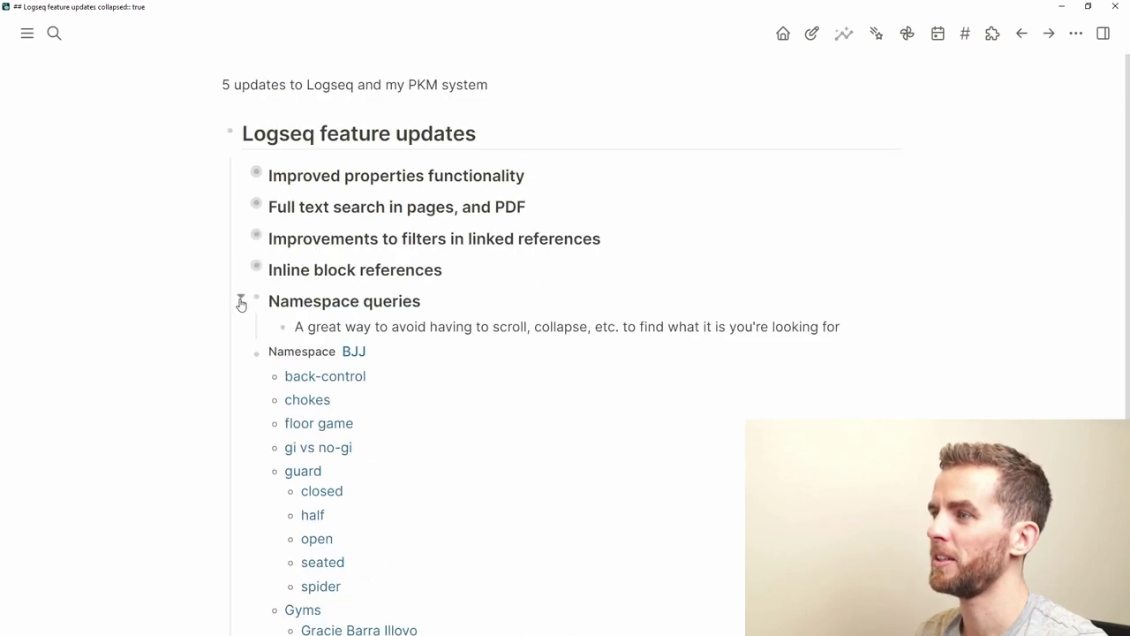
{"action": "left_click", "coordinate": [244, 306]}
Delete the {{namespace BJJ}} query block below "Namespace queries".
{"action": "left_click", "coordinate": [430, 328]}
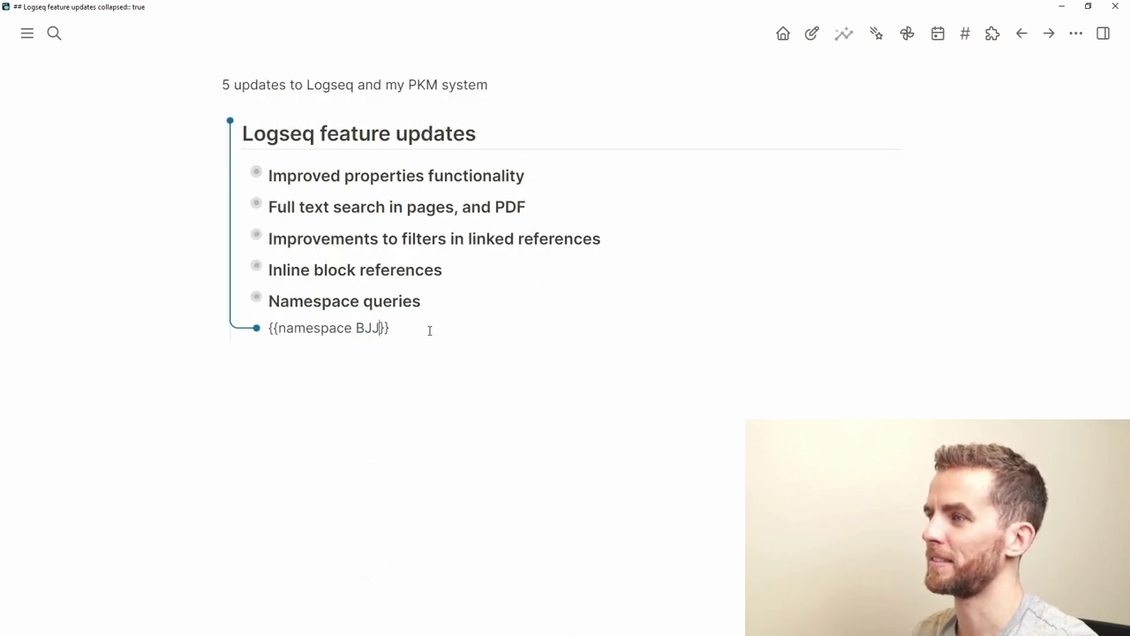
{"action": "key", "text": "Escape"}
{"action": "key", "text": "BackSpace"}
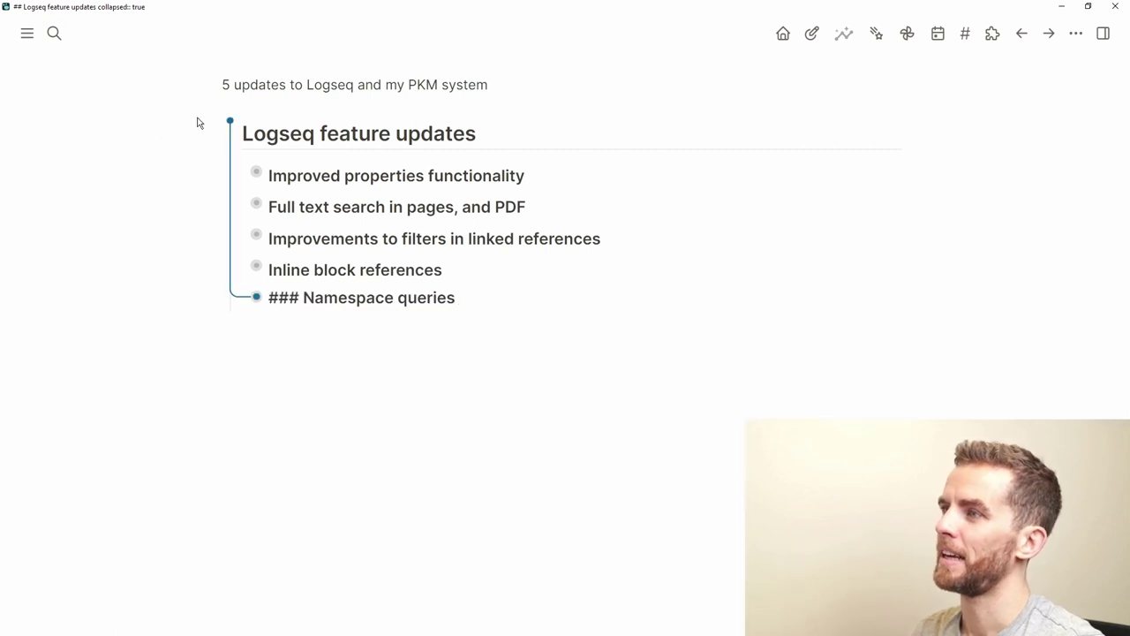
Go up to the "5 updates to Logseq and my PKM system" page, focus the PKM updates section and expand "Indexes, all the indexes".
{"action": "left_click", "coordinate": [472, 85]}
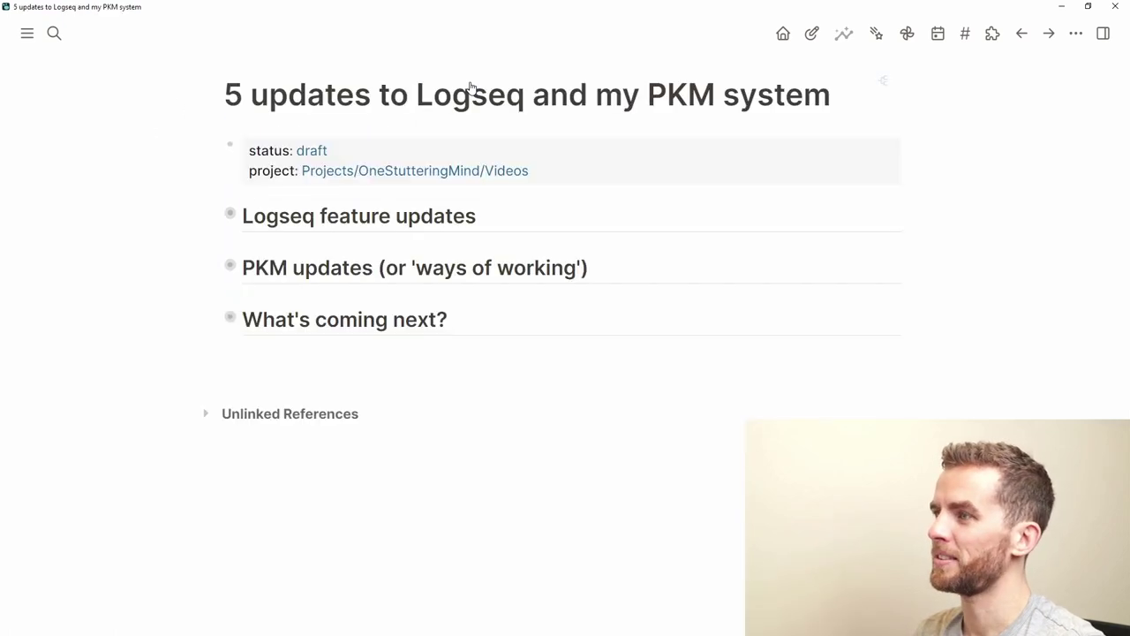
{"action": "left_click", "coordinate": [229, 268]}
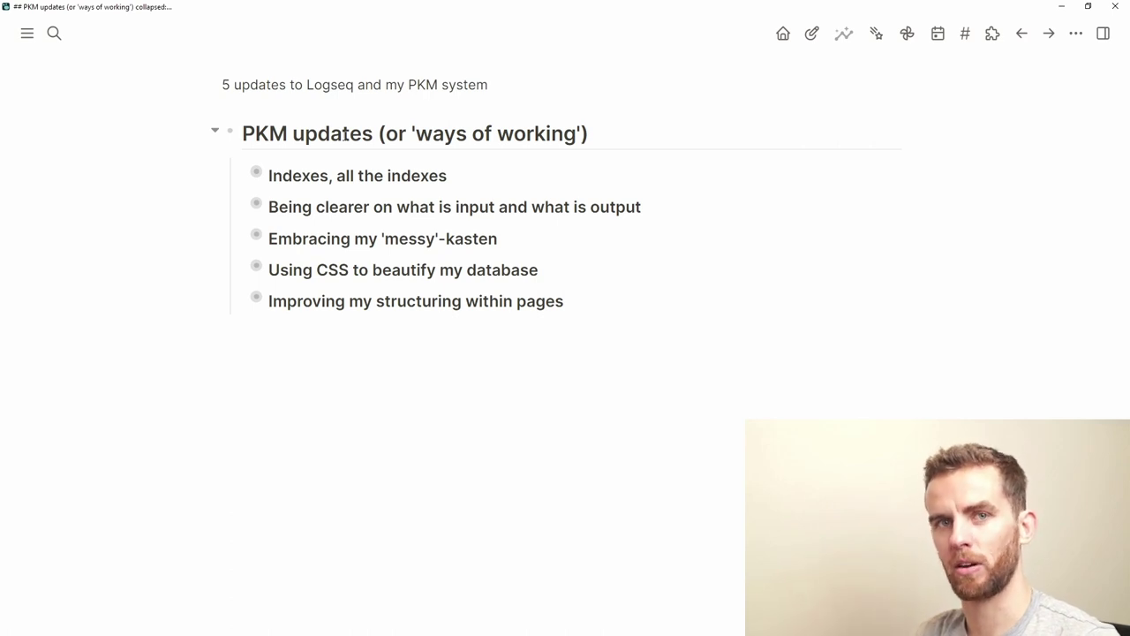
{"action": "left_click", "coordinate": [475, 175]}
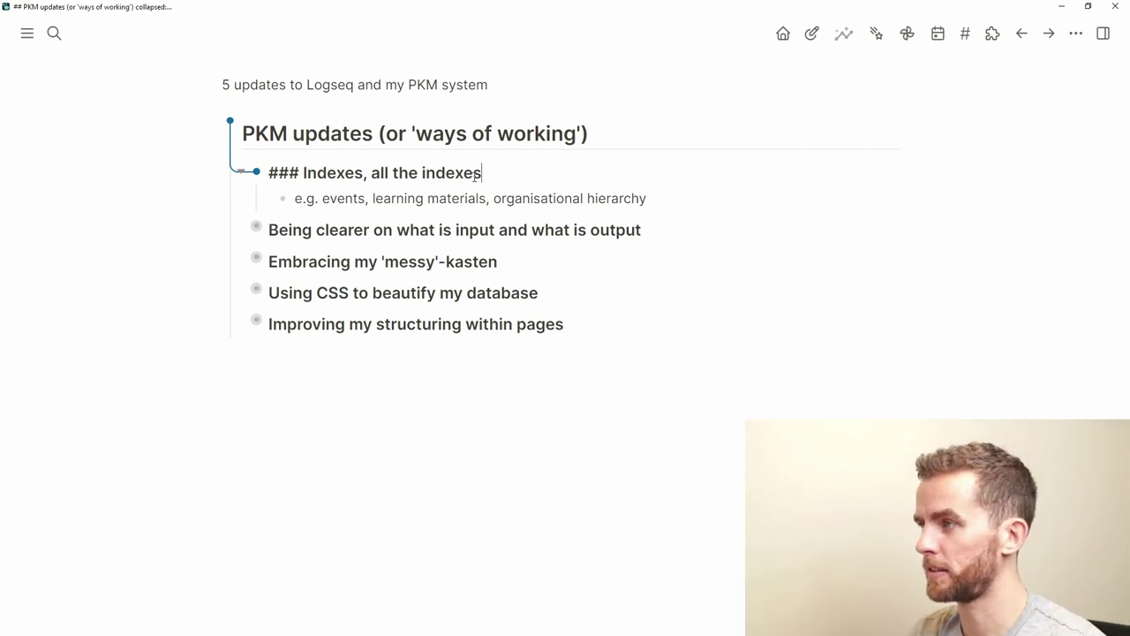
Add a block with the query {{namespace 2022}} below the "e.g. events, learning materials, organisational hierarchy" note.
{"action": "left_click", "coordinate": [690, 208]}
{"action": "key", "text": "Return"}
{"action": "type", "text": "{{namespa"}
{"action": "type", "text": "ce 202"}
{"action": "type", "text": "2"}
{"action": "key", "text": "Escape"}
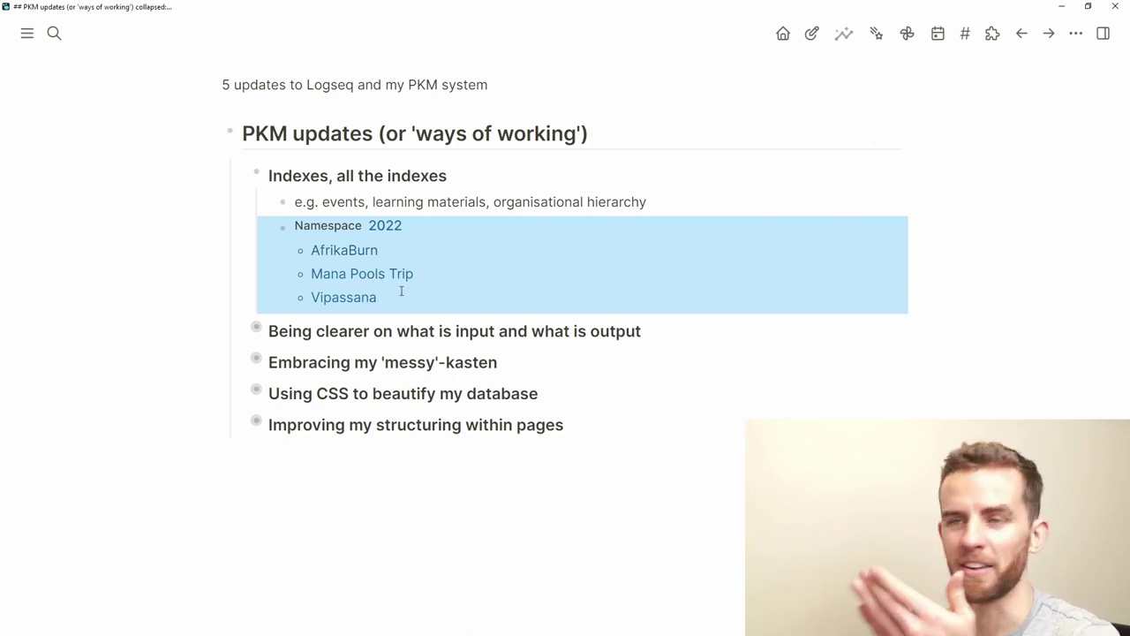
Add a block with the query {{namespace PKM}} below the 2022 namespace query.
{"action": "key", "text": "Return"}
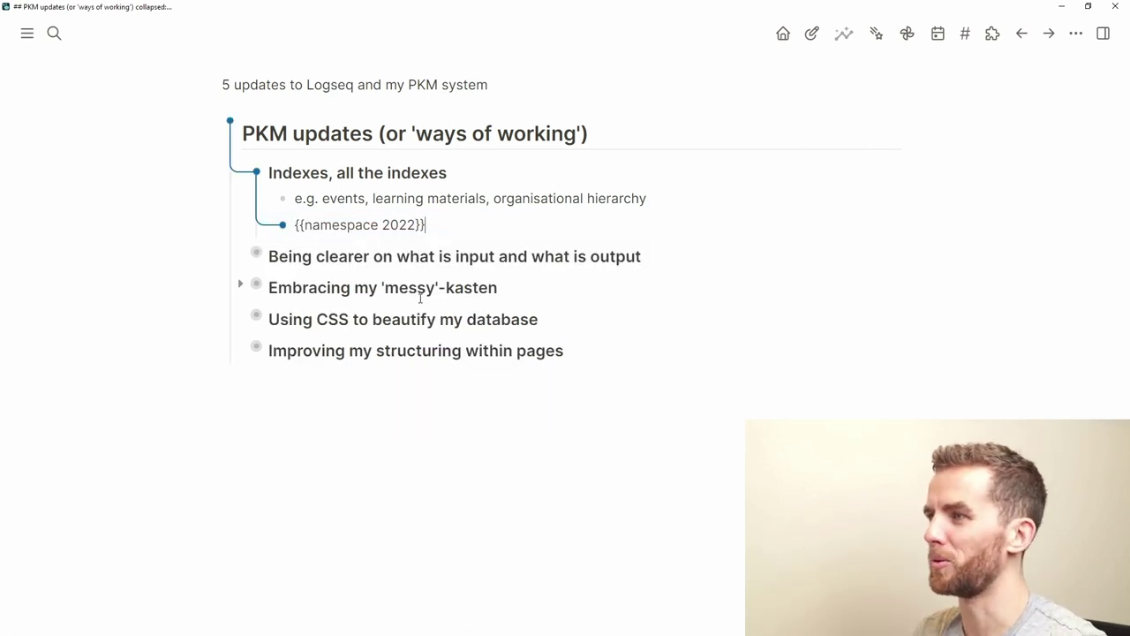
{"action": "key", "text": "Return"}
{"action": "type", "text": "{{name"}
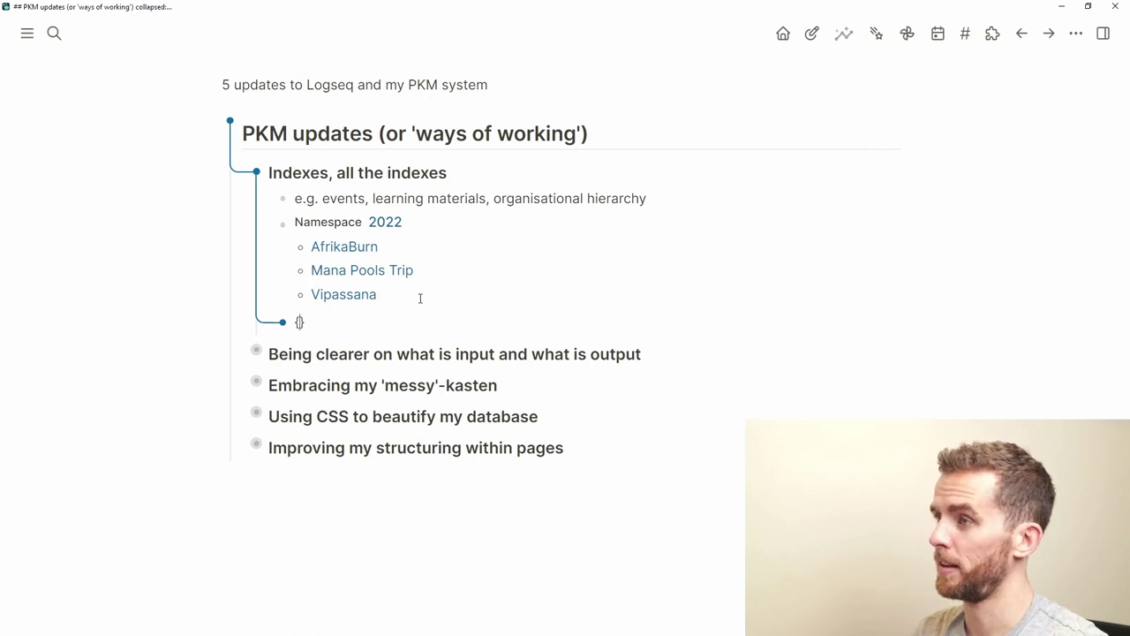
{"action": "type", "text": "space"}
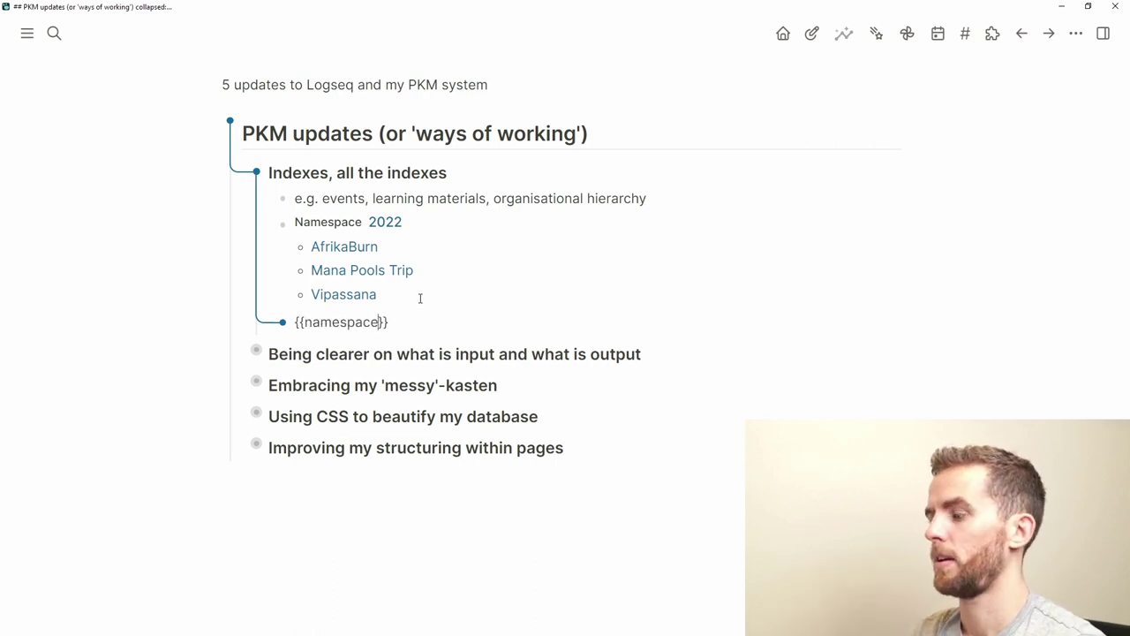
{"action": "type", "text": " PKM"}
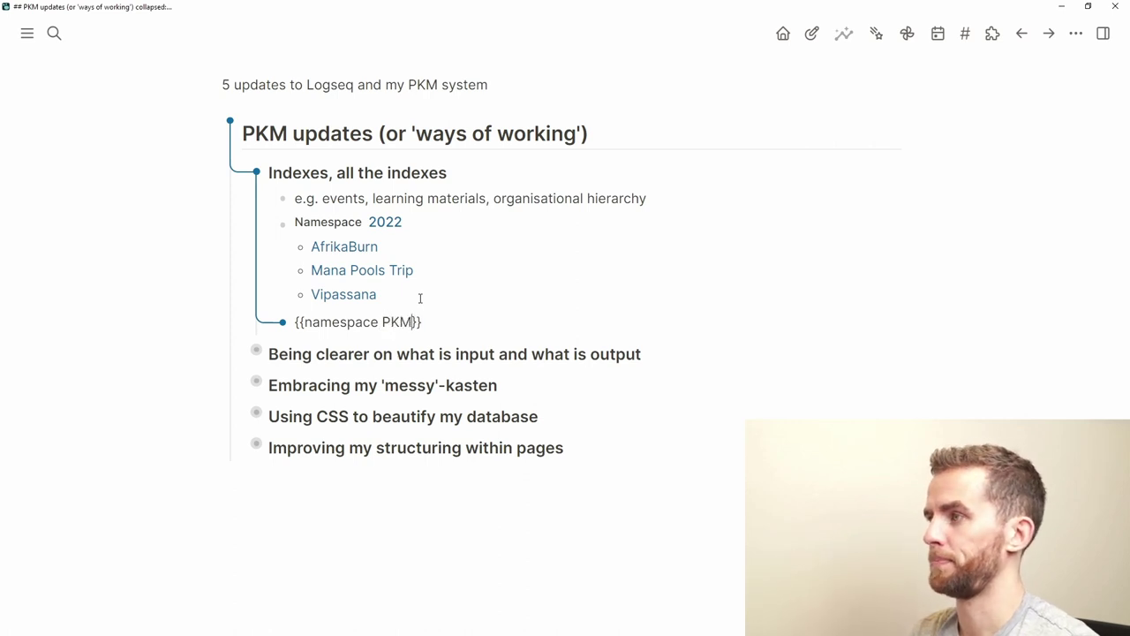
{"action": "key", "text": "Escape"}
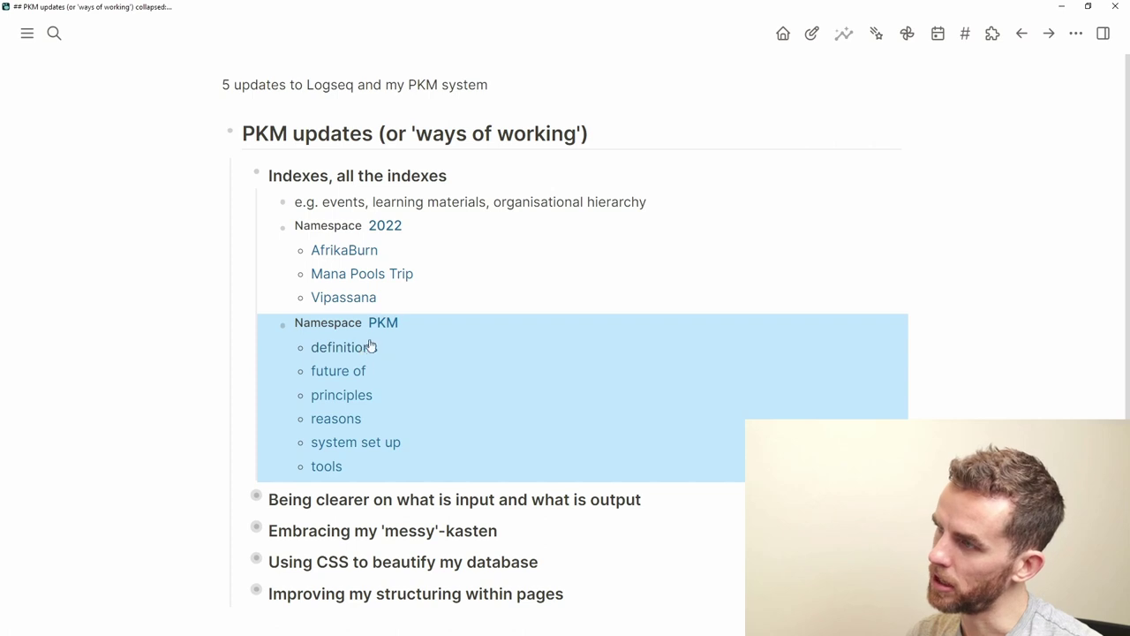
Add a block with the query {{namespace scratchpad}} below the PKM namespace query.
{"action": "left_click", "coordinate": [362, 468]}
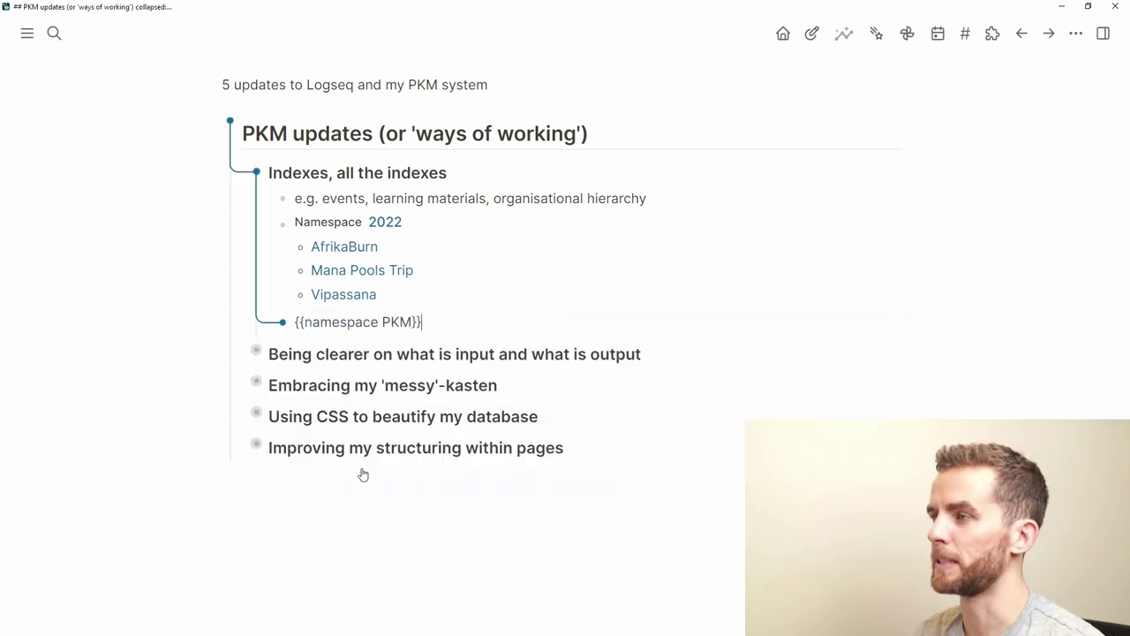
{"action": "key", "text": "Return"}
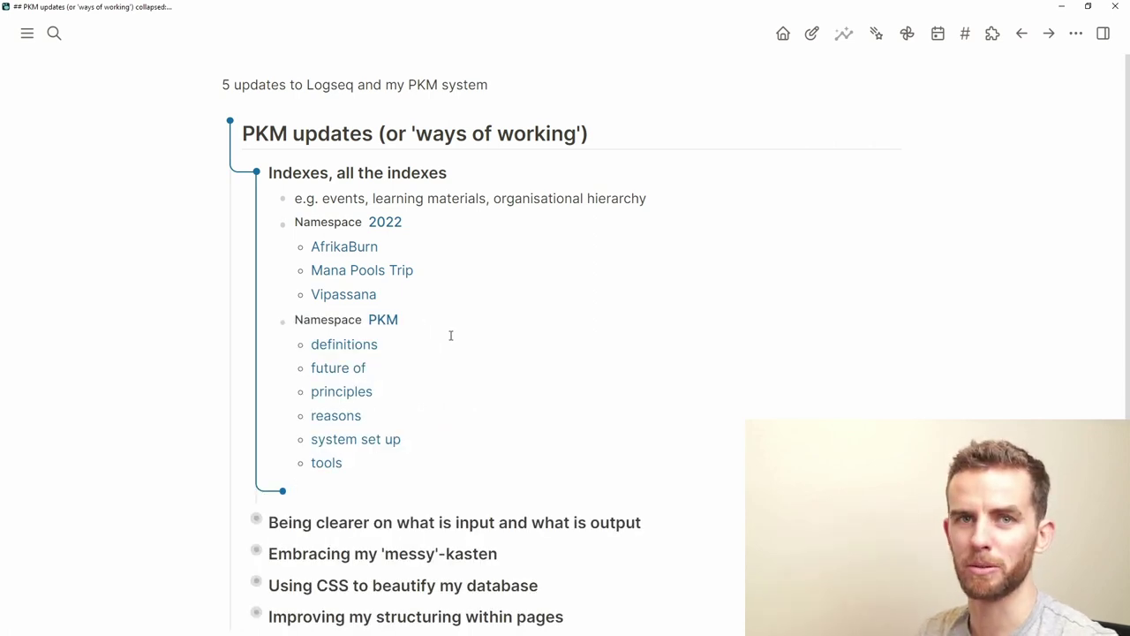
{"action": "type", "text": "{{"}
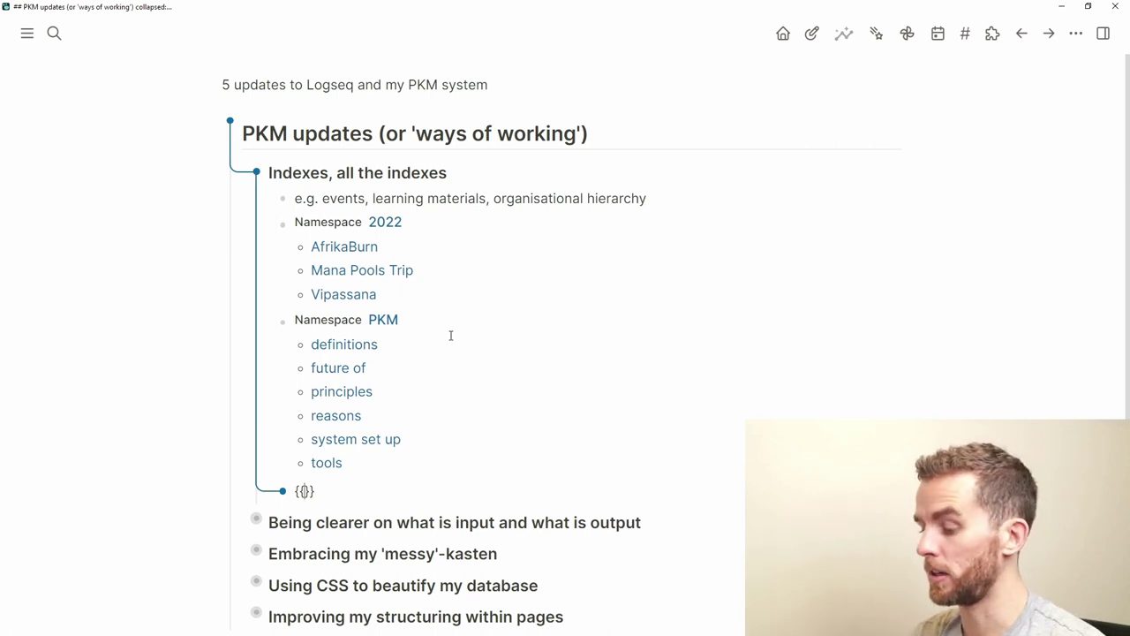
{"action": "type", "text": "names"}
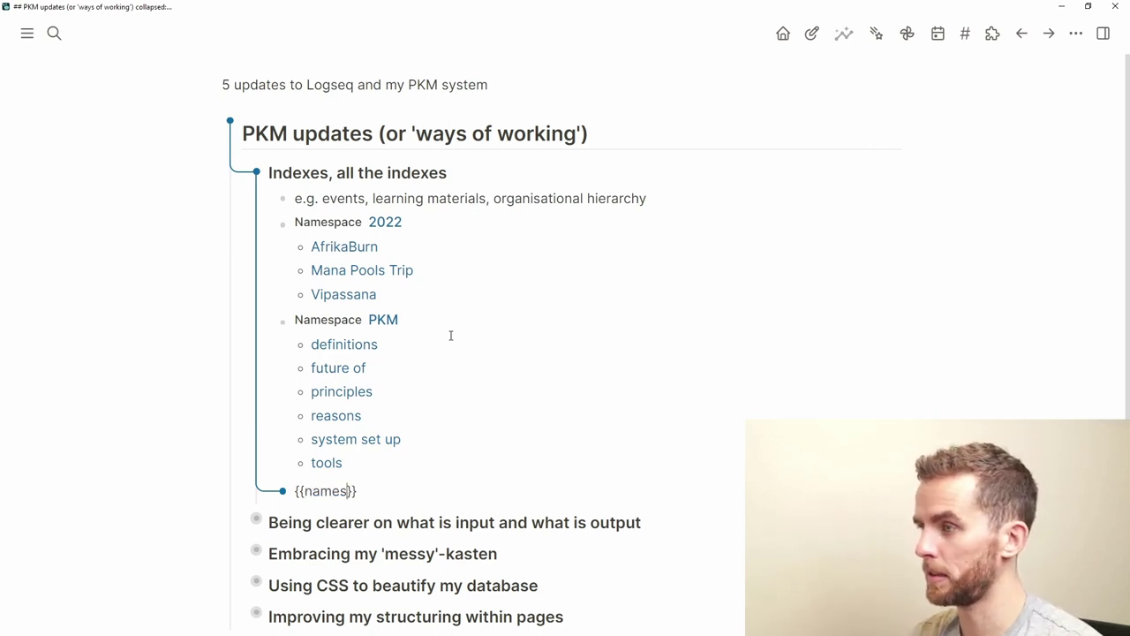
{"action": "type", "text": "pace "}
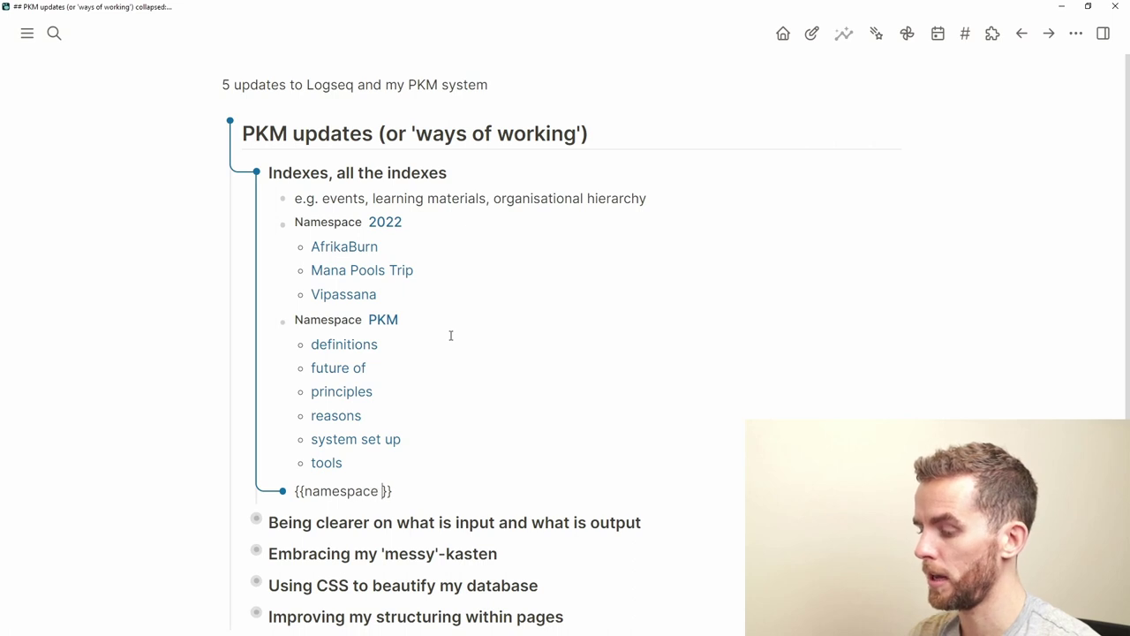
{"action": "type", "text": "scratchpa"}
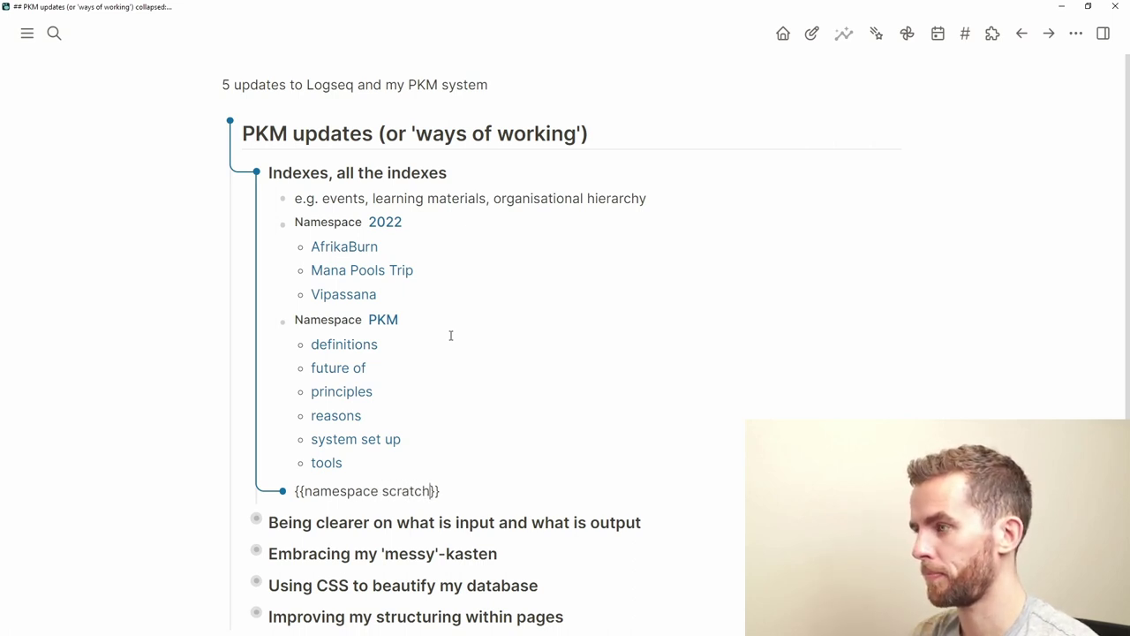
{"action": "type", "text": "d"}
{"action": "key", "text": "Escape"}
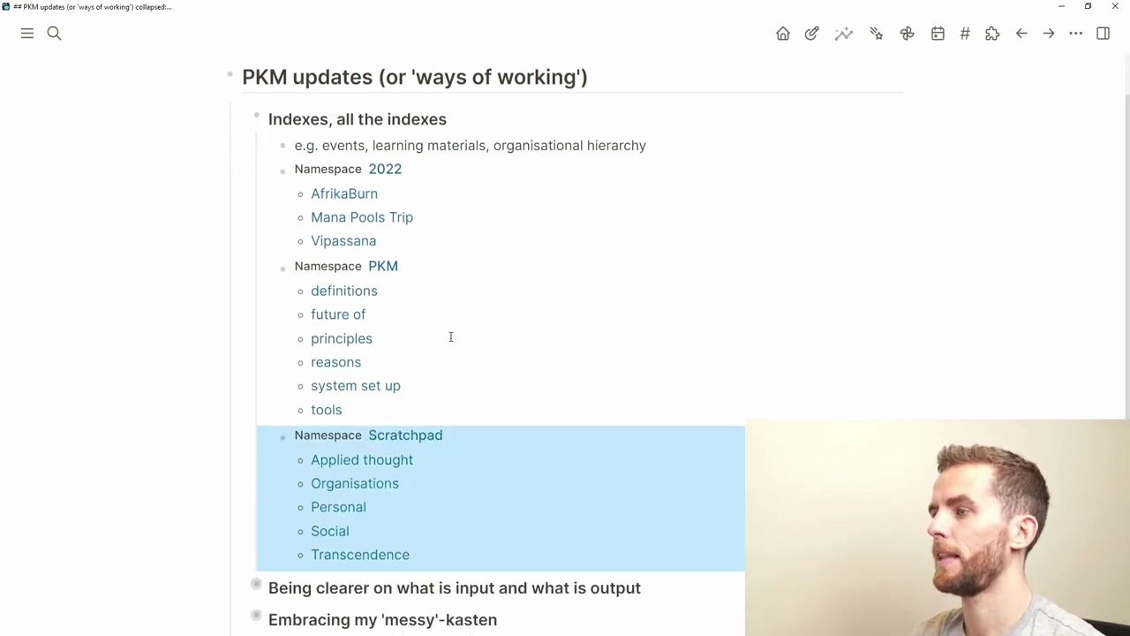
{"action": "scroll", "coordinate": [356, 398], "scroll_direction": "down", "scroll_amount": 1}
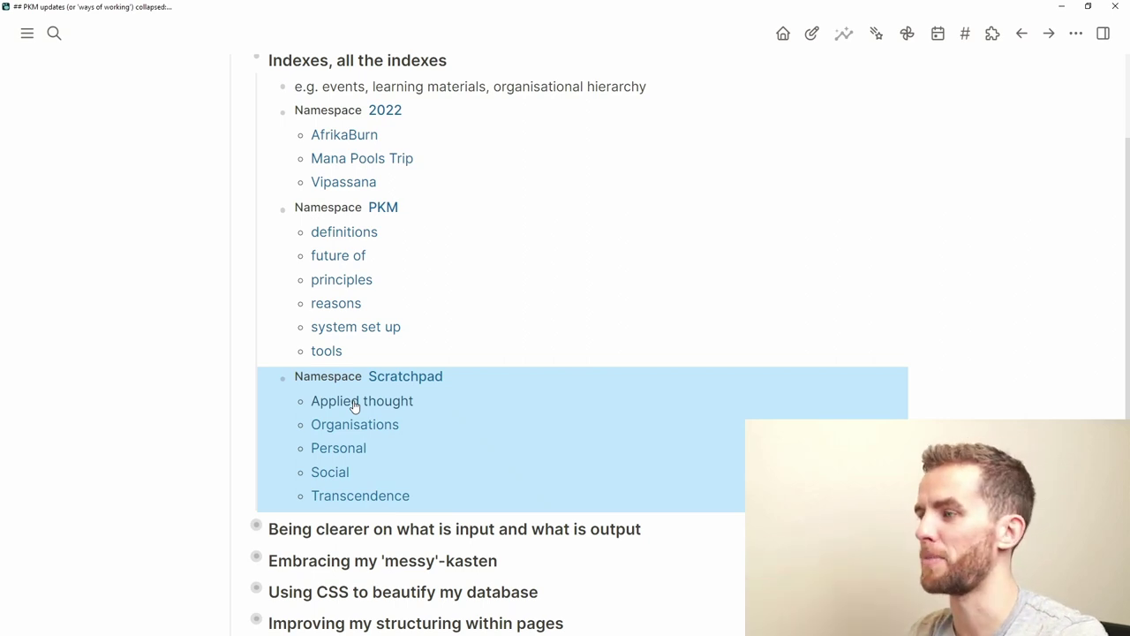
{"action": "key", "text": "Escape"}
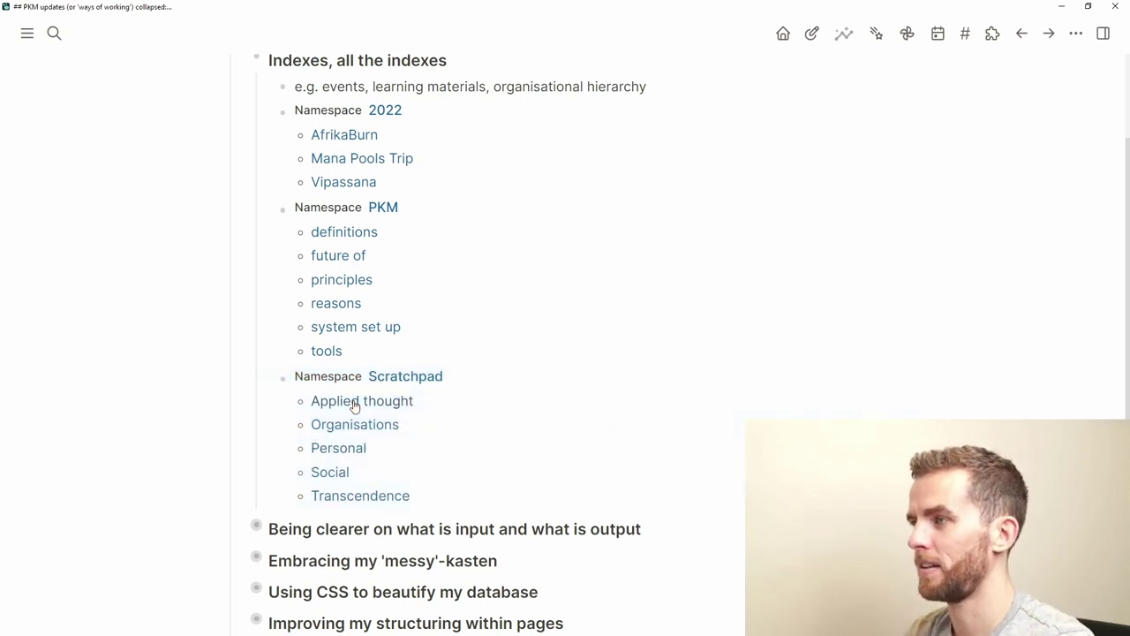
Show the left sidebar and look through the Scratchpad pages among the favourites.
{"action": "key", "text": "t"}
{"action": "key", "text": "l"}
{"action": "scroll", "coordinate": [221, 428], "scroll_direction": "down", "scroll_amount": 1}
{"action": "scroll", "coordinate": [81, 474], "scroll_direction": "down", "scroll_amount": 4}
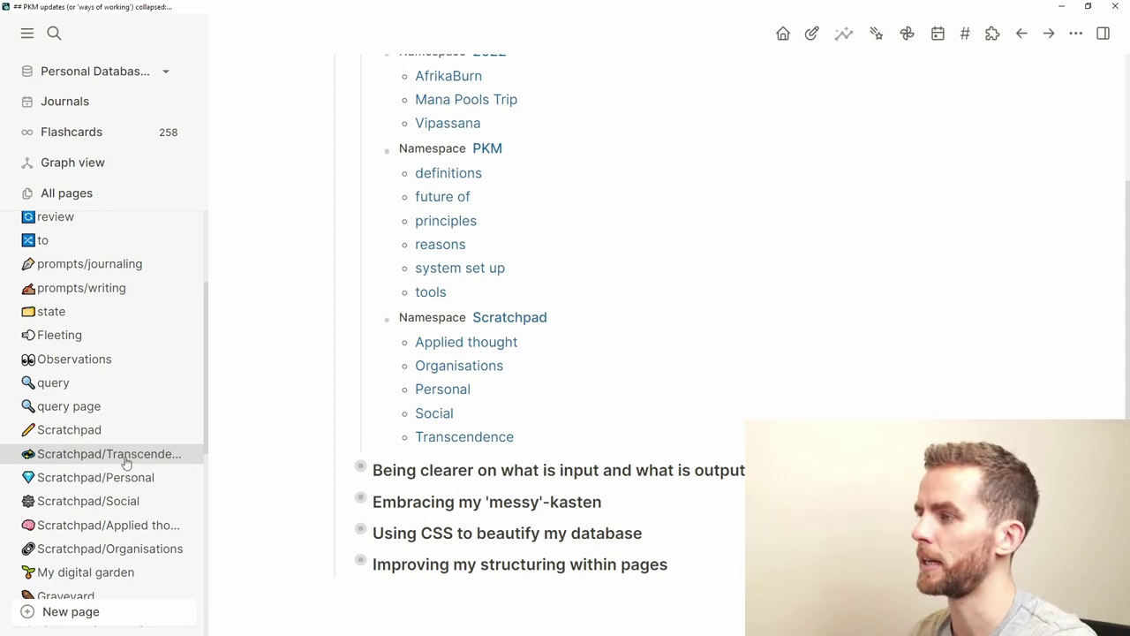
{"action": "scroll", "coordinate": [97, 459], "scroll_direction": "down", "scroll_amount": 3}
{"action": "scroll", "coordinate": [332, 394], "scroll_direction": "up", "scroll_amount": 3}
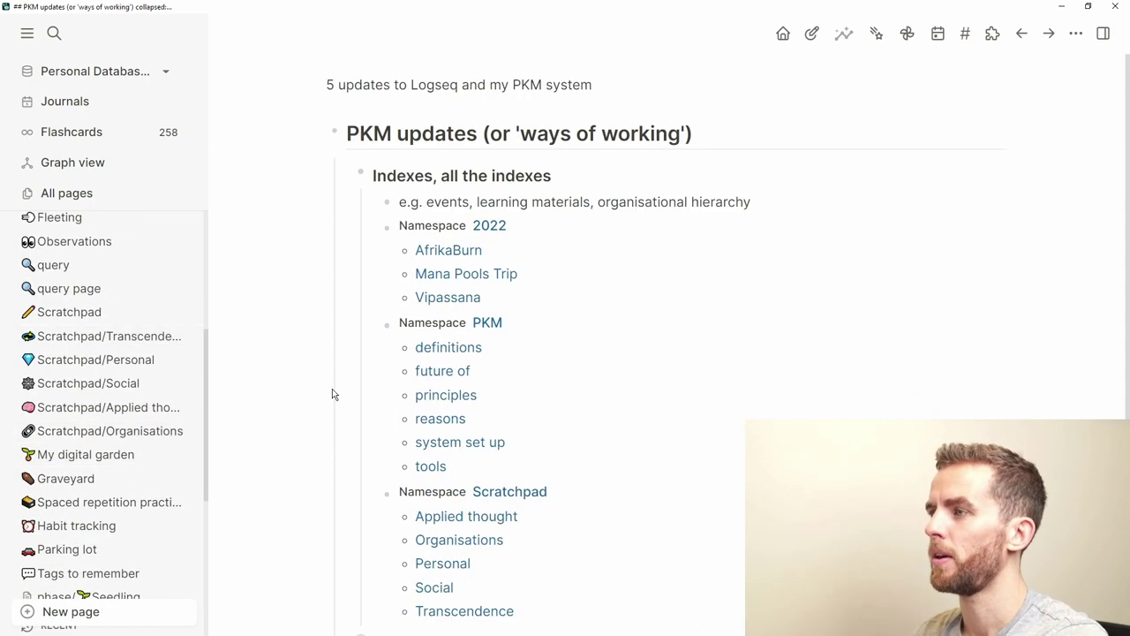
Collapse the "Indexes, all the indexes" section and hide the left sidebar.
{"action": "left_click", "coordinate": [345, 175]}
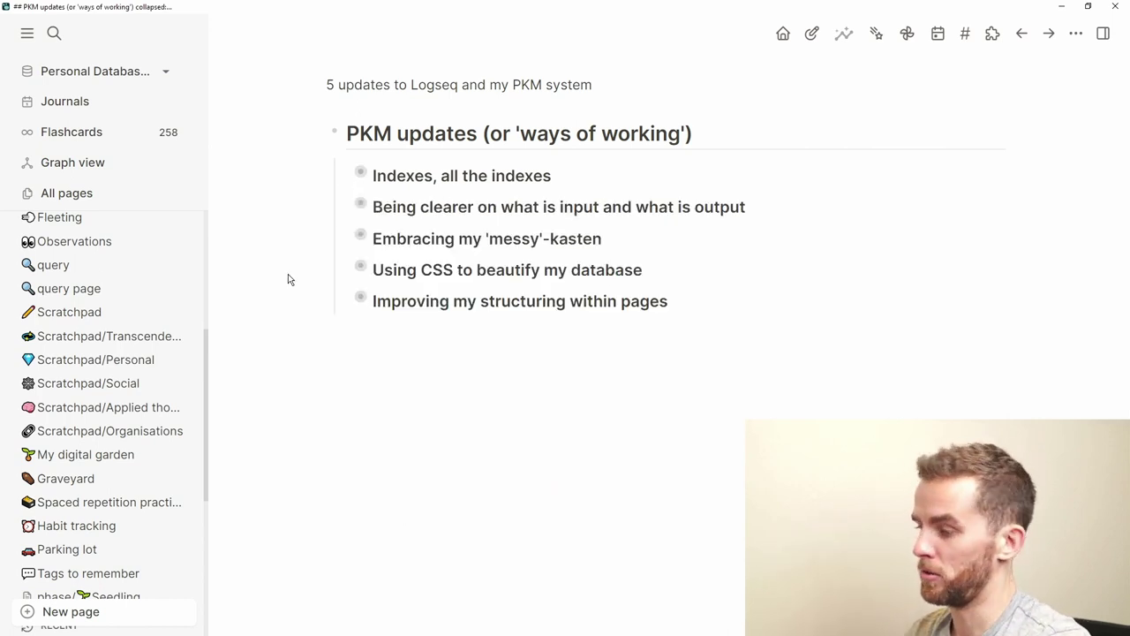
{"action": "key", "text": "t"}
{"action": "key", "text": "l"}
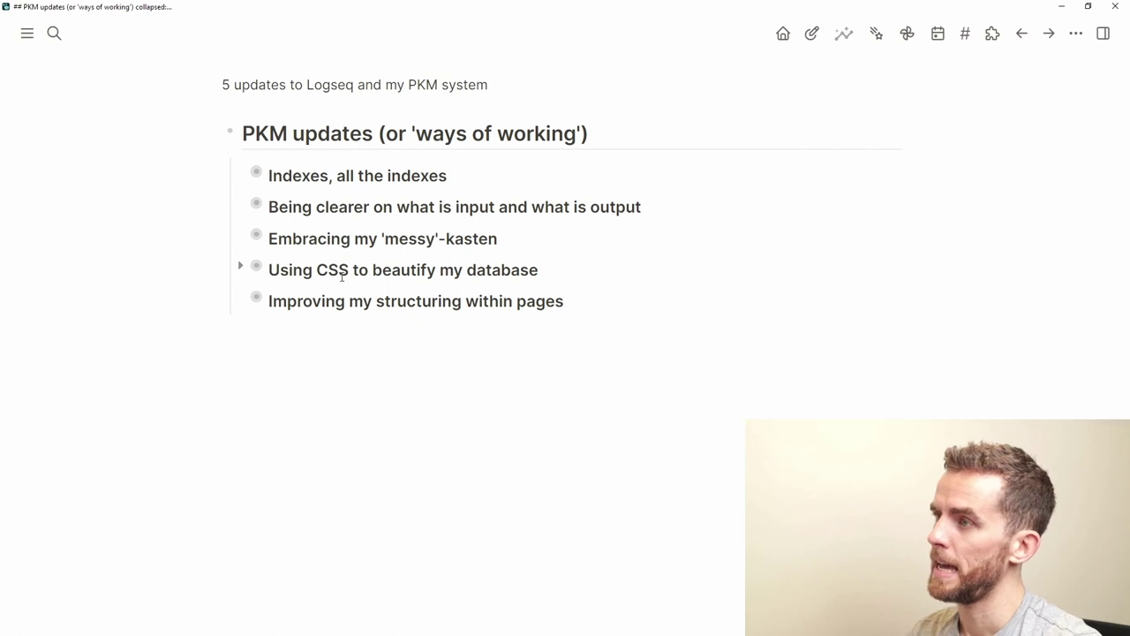
Expand "Being clearer on what is input and what is output" and inspect the raw markup of its input/output properties and quote block.
{"action": "left_click", "coordinate": [239, 207]}
{"action": "left_click", "coordinate": [449, 255]}
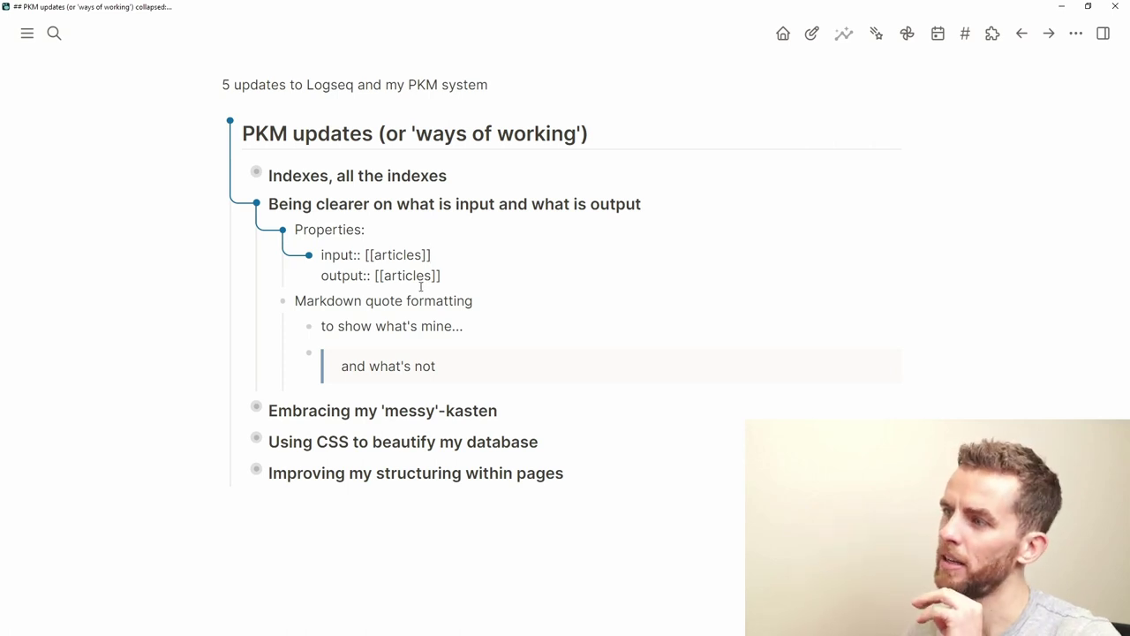
{"action": "left_click", "coordinate": [417, 356]}
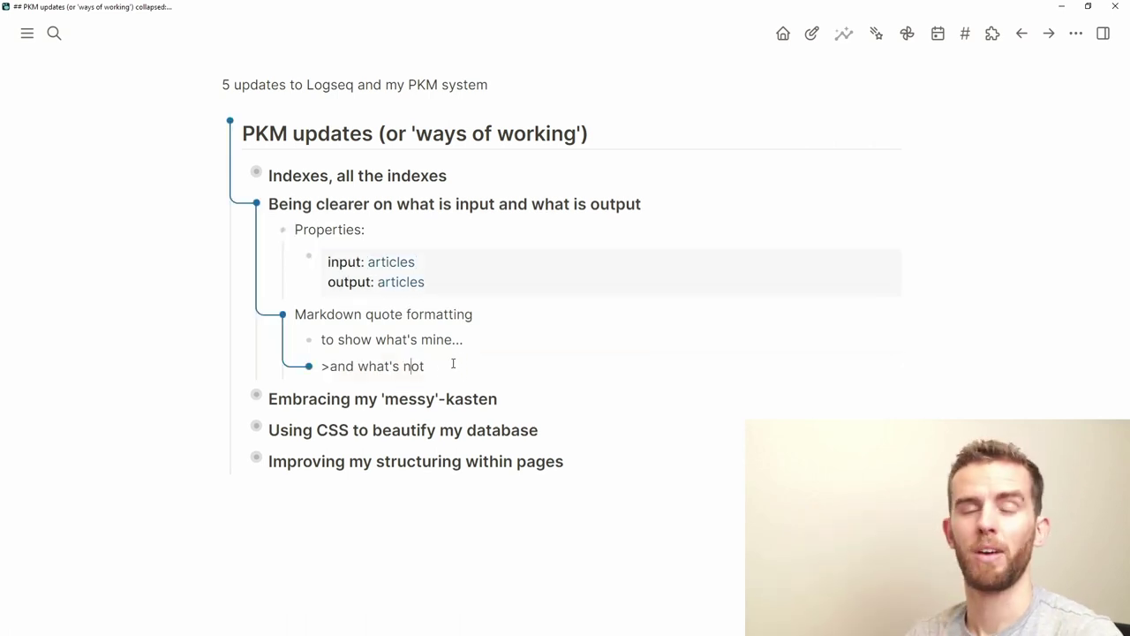
{"action": "left_click", "coordinate": [442, 431]}
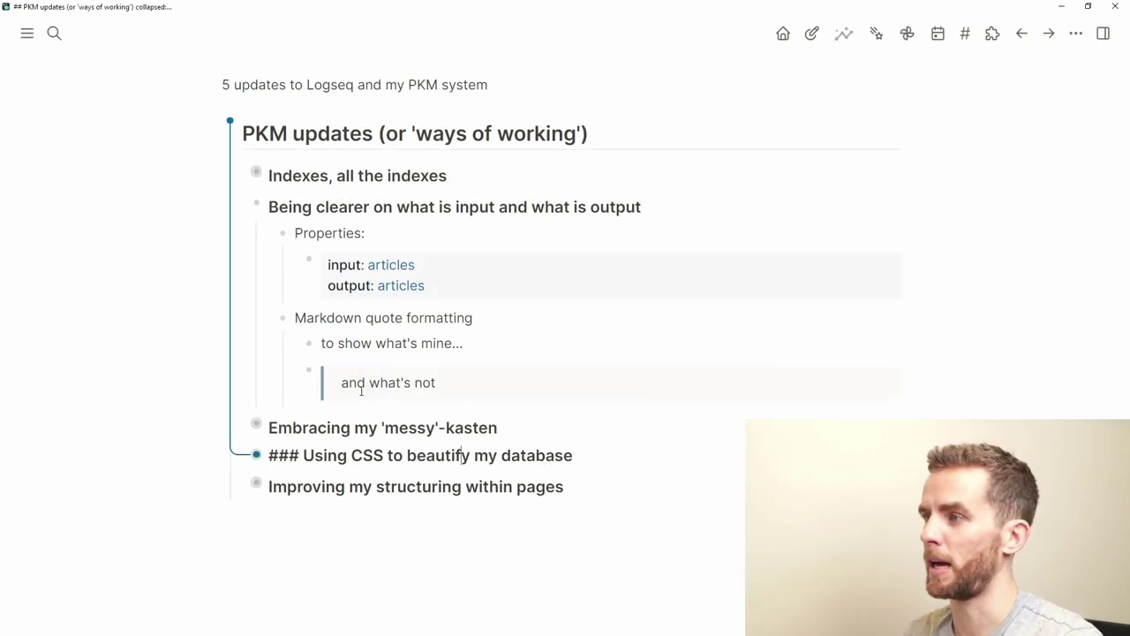
Open the Anam Cara page in the right sidebar and inspect the first quote and note under "On healing and integration".
{"action": "key", "text": "Escape"}
{"action": "key", "text": "ctrl+k"}
{"action": "key", "text": "Down"}
{"action": "key", "text": "Down"}
{"action": "key", "text": "Down"}
{"action": "key", "text": "Down"}
{"action": "key", "text": "Down"}
{"action": "key", "text": "Down"}
{"action": "key", "text": "Down"}
{"action": "key", "text": "shift+Return"}
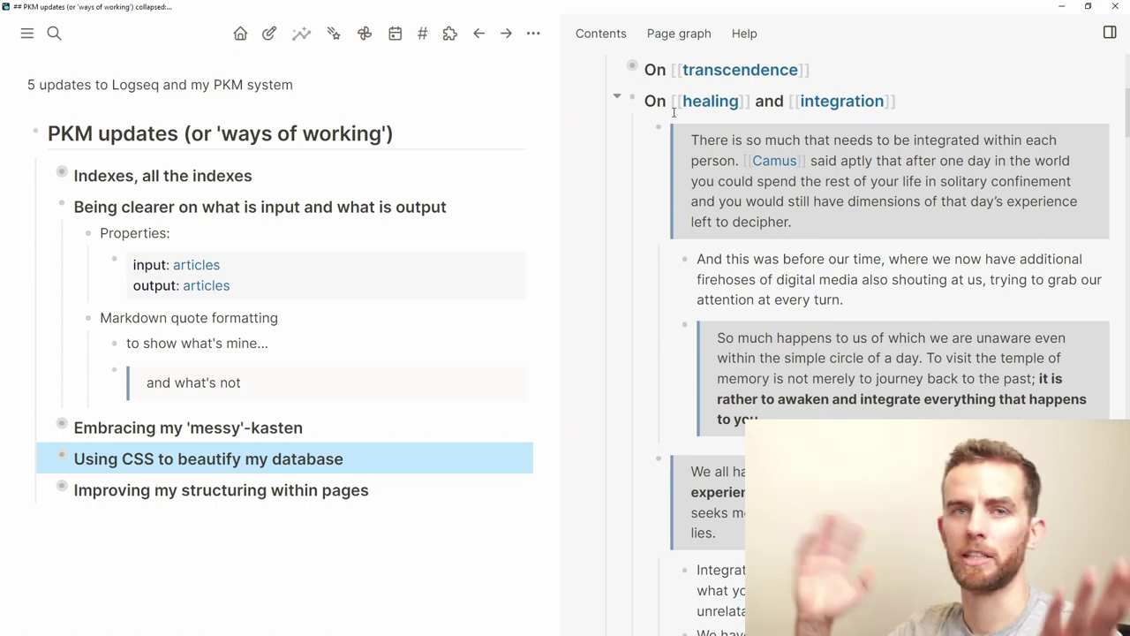
{"action": "left_click", "coordinate": [773, 139]}
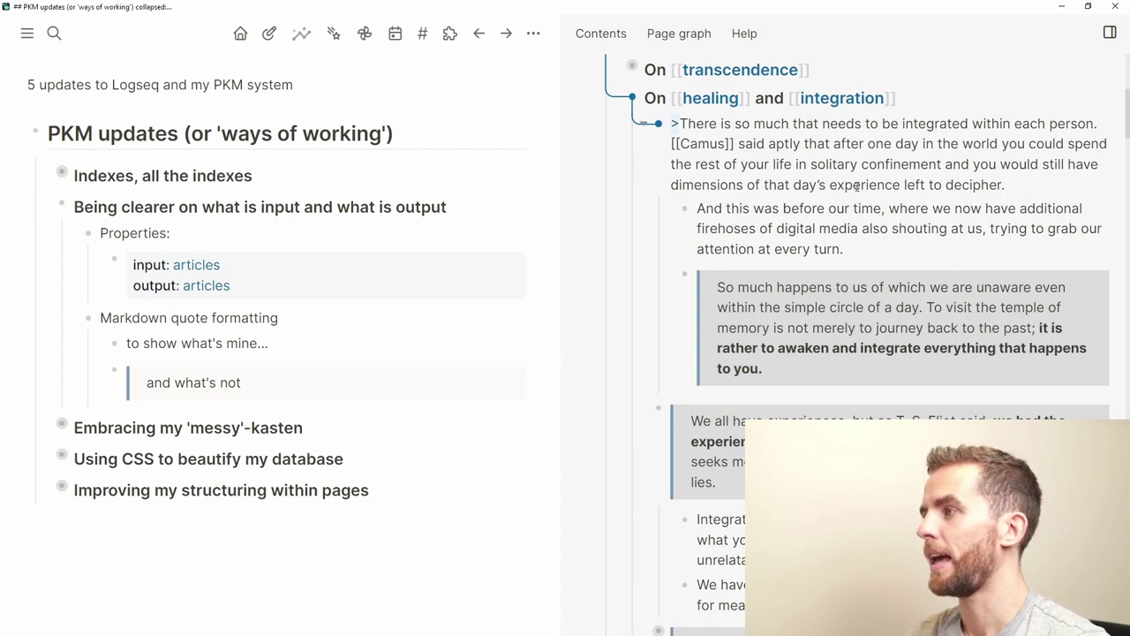
{"action": "left_click", "coordinate": [765, 209]}
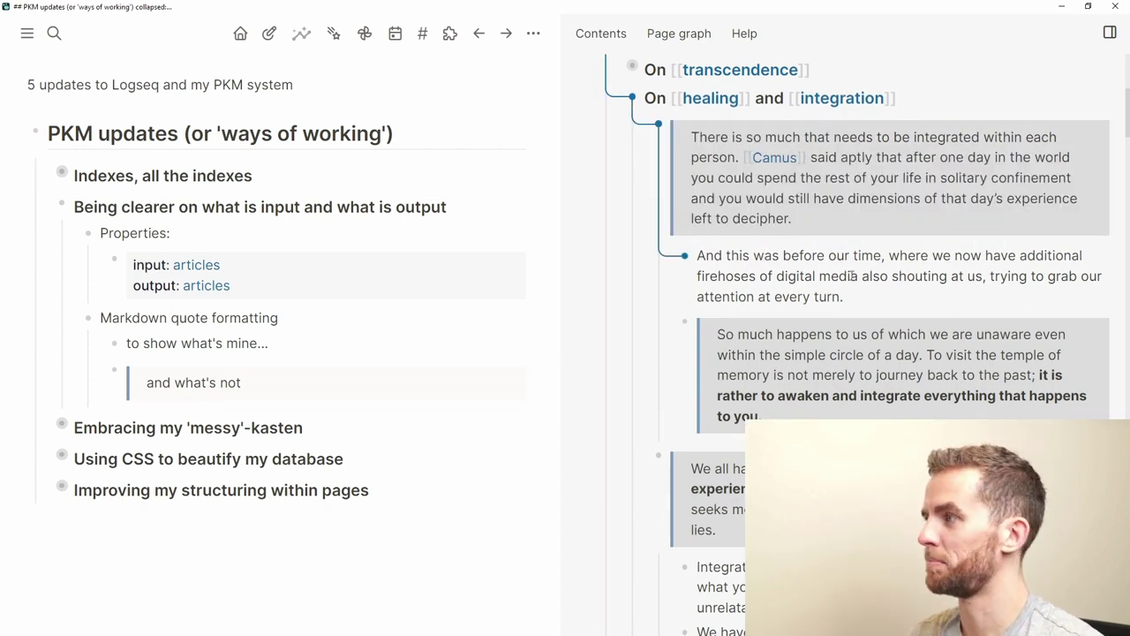
Add a Markdown quote block reading "this is a quote" below the "and what's not" quote.
{"action": "left_click", "coordinate": [315, 388]}
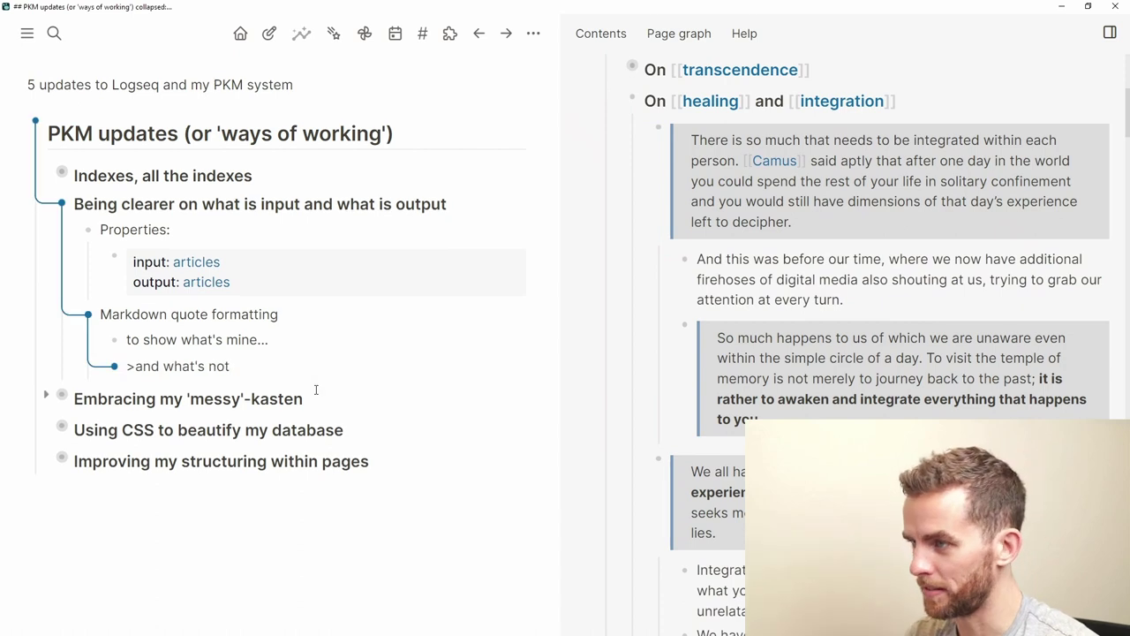
{"action": "key", "text": "Return"}
{"action": "type", "text": ">this i"}
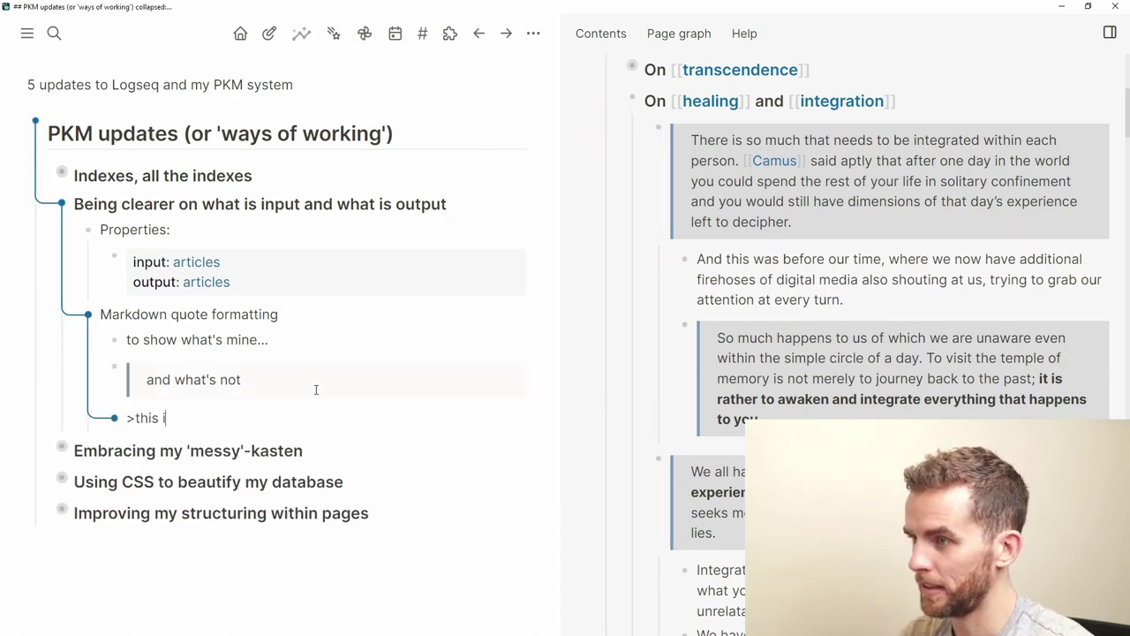
{"action": "type", "text": "s aquote"}
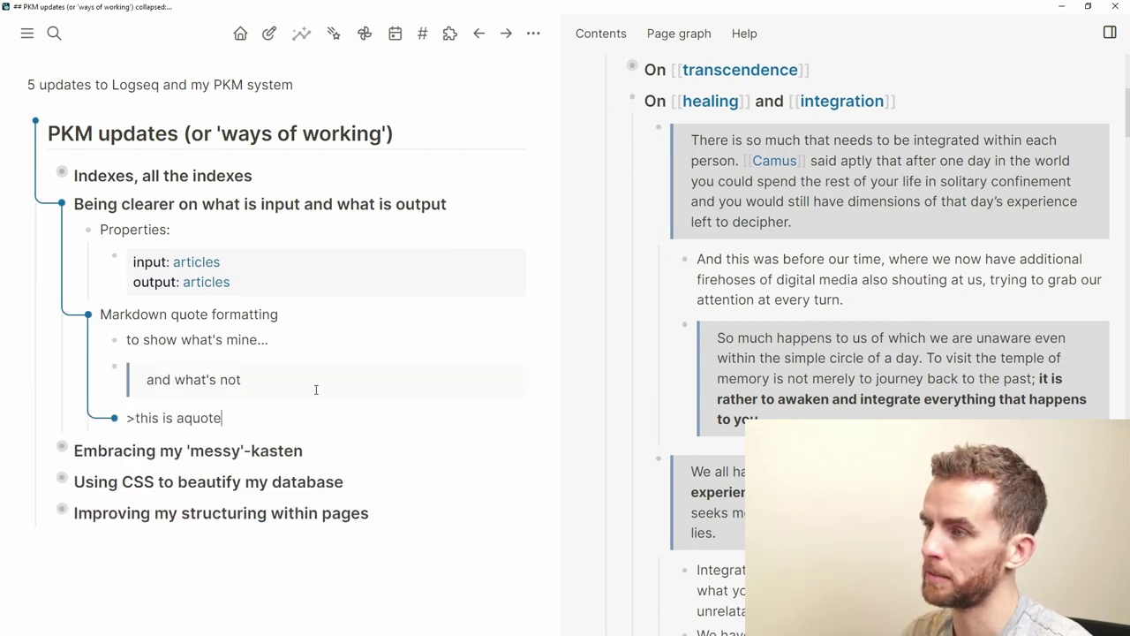
{"action": "key", "text": "Left"}
{"action": "key", "text": "Left"}
{"action": "key", "text": "Left"}
{"action": "key", "text": "Left"}
{"action": "key", "text": "Left"}
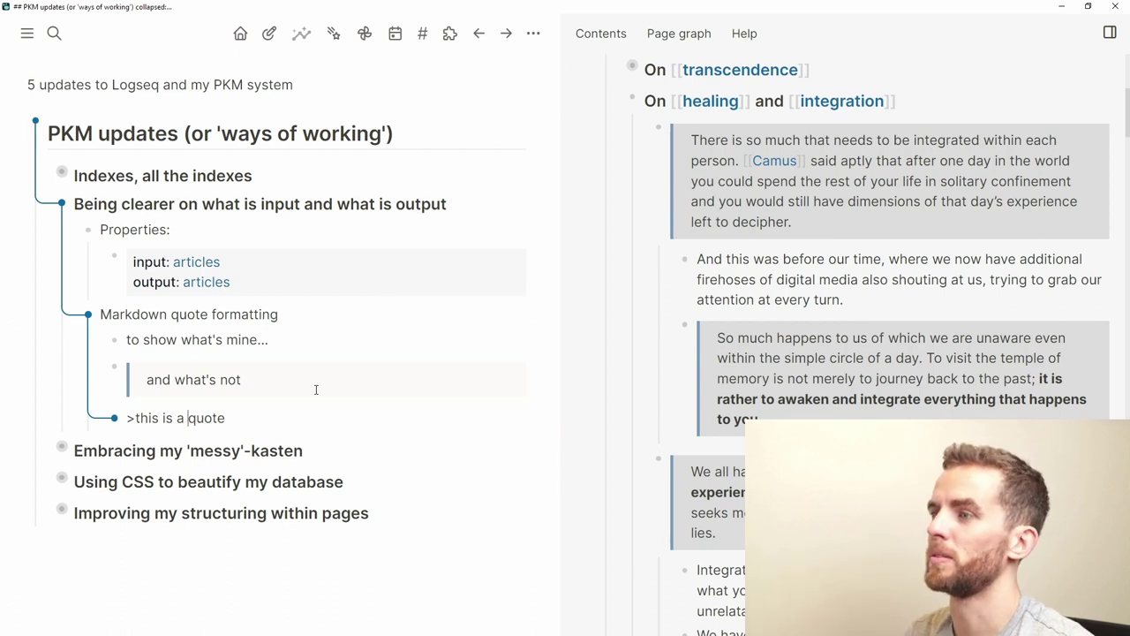
{"action": "key", "text": "Escape"}
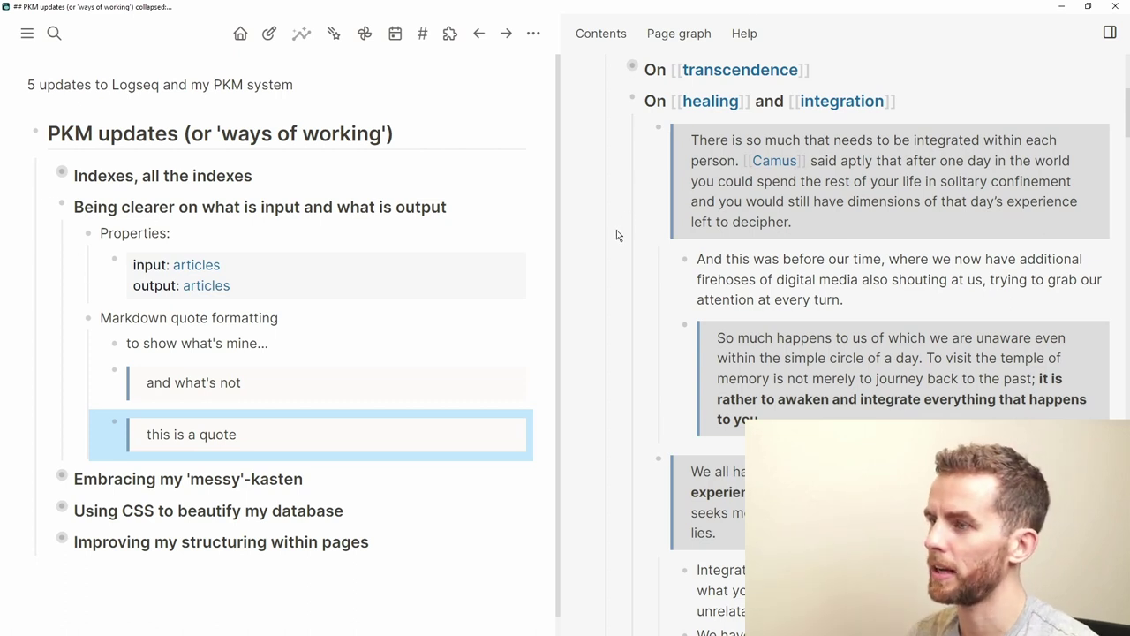
Hide the right sidebar and collapse the "Being clearer on what is input and what is output" section.
{"action": "key", "text": "Escape"}
{"action": "key", "text": "t"}
{"action": "key", "text": "r"}
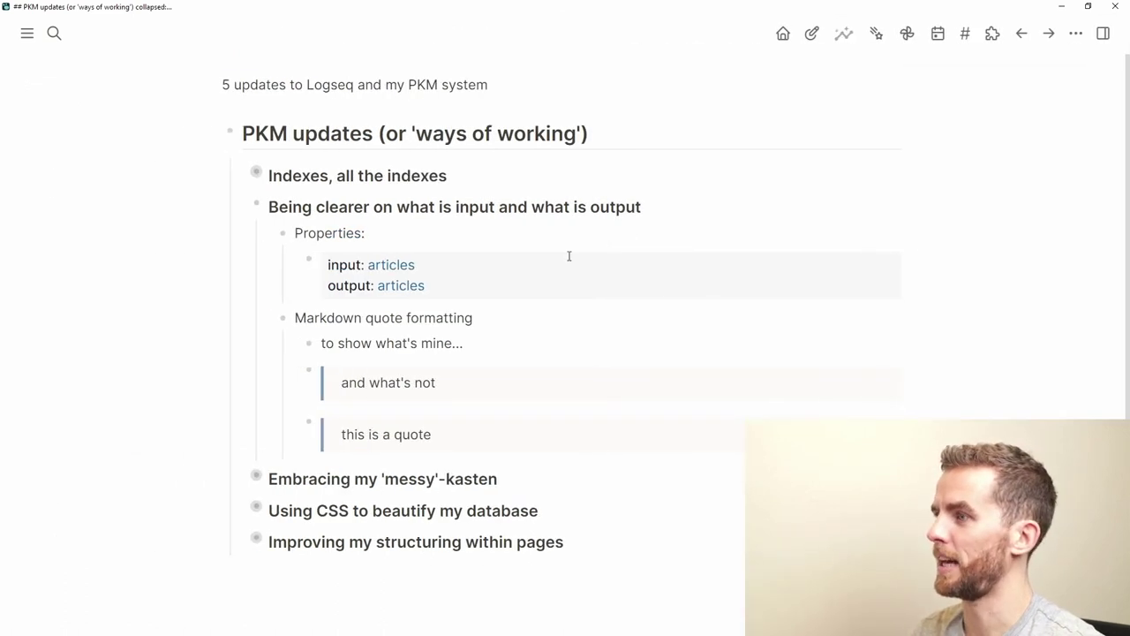
{"action": "left_click", "coordinate": [239, 206]}
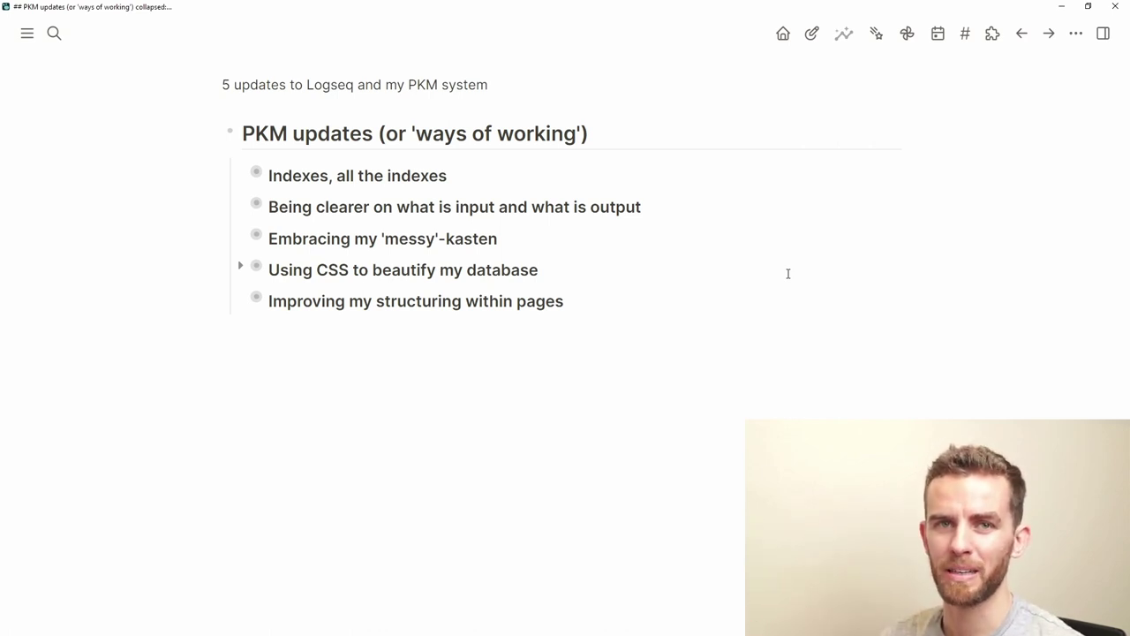
Expand "Embracing my 'messy'-kasten", show the Anam Cara page in the right sidebar again and view its Passages headings.
{"action": "left_click", "coordinate": [242, 238]}
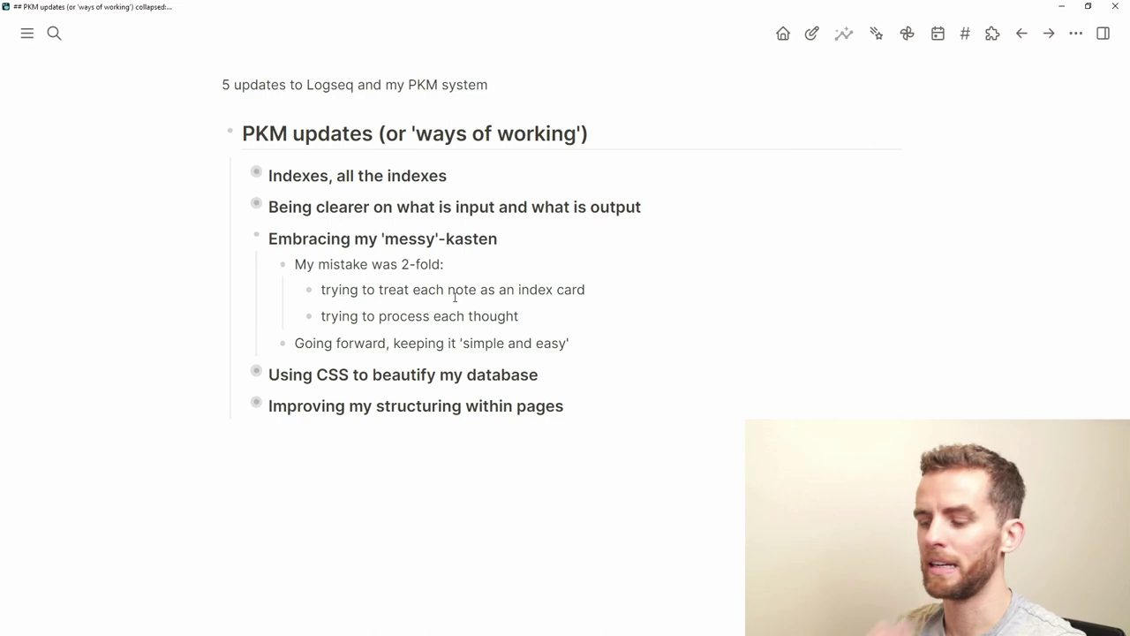
{"action": "key", "text": "t"}
{"action": "key", "text": "r"}
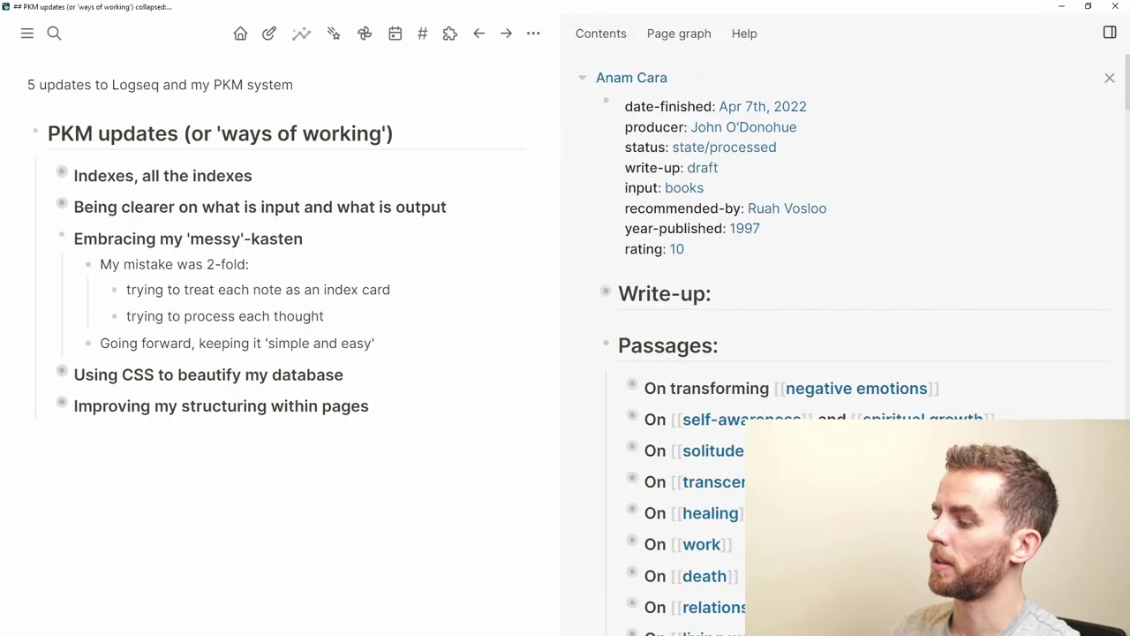
{"action": "scroll", "coordinate": [965, 344], "scroll_direction": "down", "scroll_amount": 3}
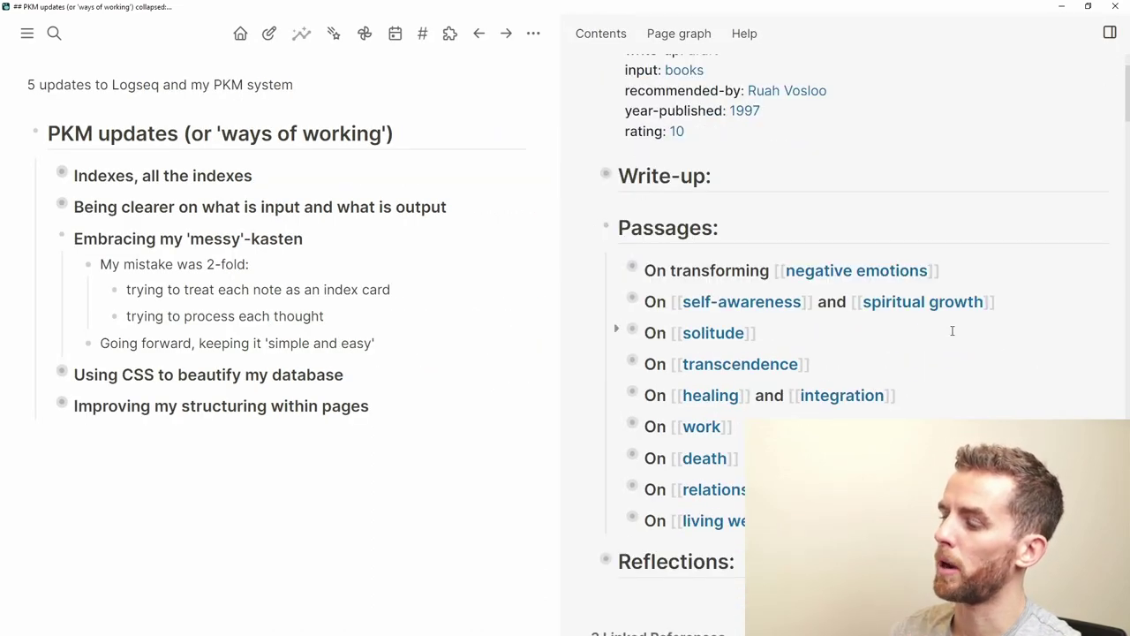
{"action": "scroll", "coordinate": [952, 330], "scroll_direction": "down", "scroll_amount": 3}
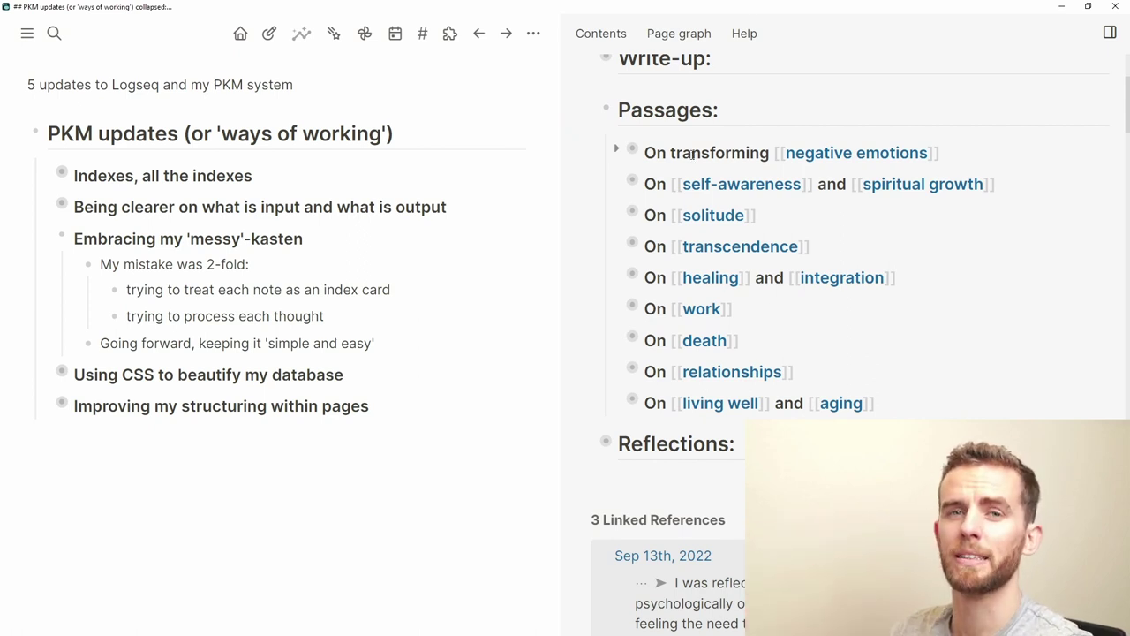
Expand the "On solitude" passages on the Anam Cara page, and open the Scratchpad/Organisations page in the right sidebar.
{"action": "left_click", "coordinate": [618, 215]}
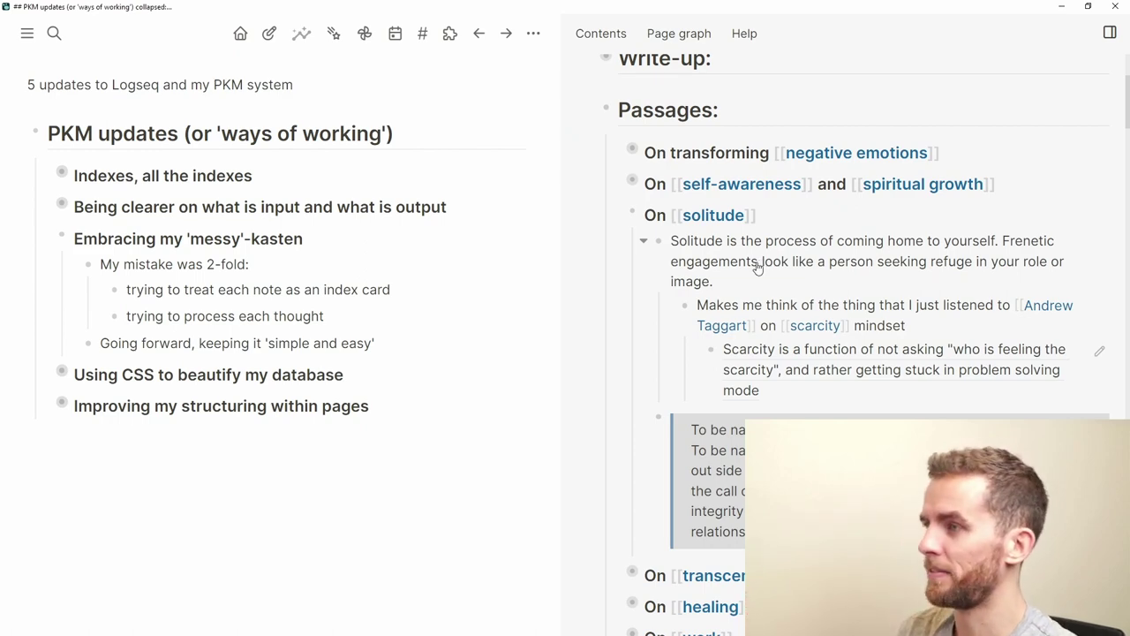
{"action": "key", "text": "ctrl+k"}
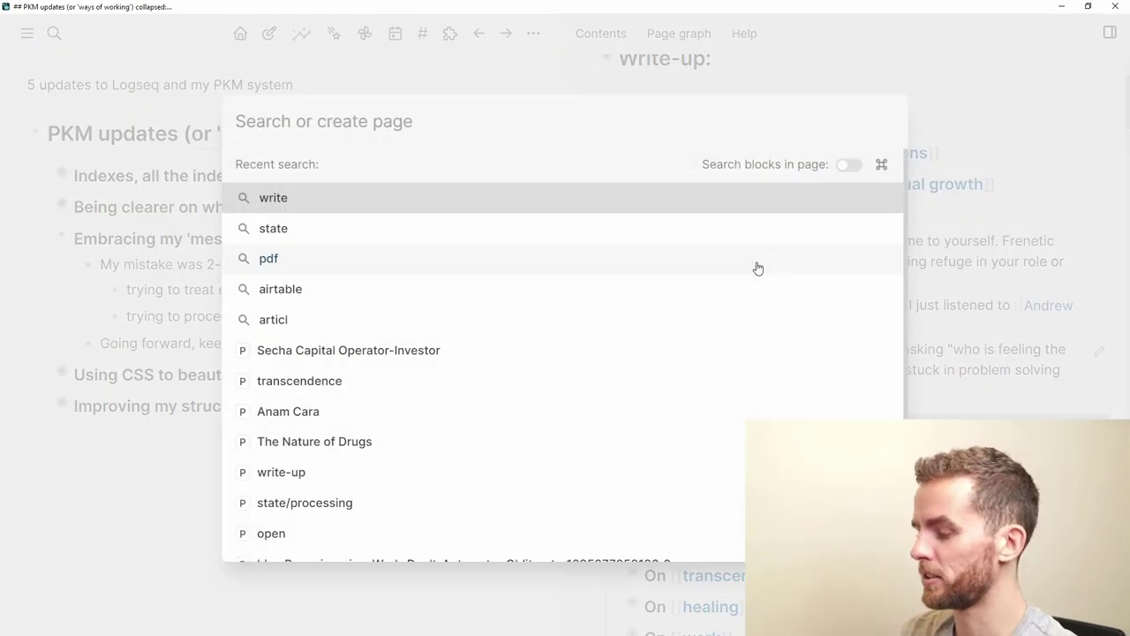
{"action": "type", "text": "orga"}
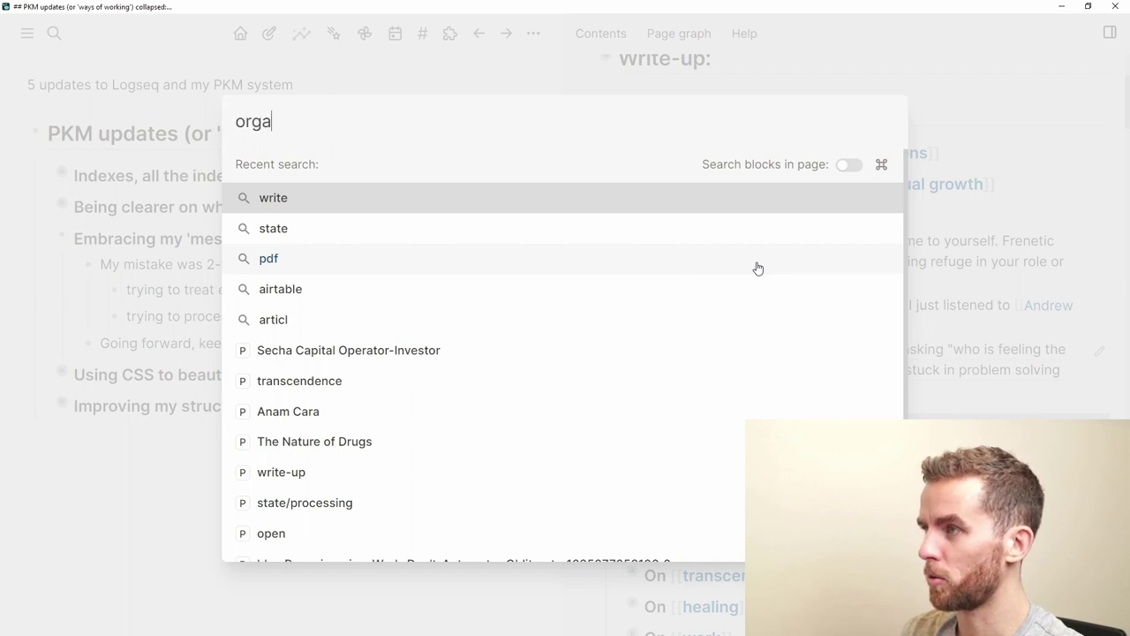
{"action": "key", "text": "Down"}
{"action": "key", "text": "Down"}
{"action": "key", "text": "Down"}
{"action": "key", "text": "Down"}
{"action": "key", "text": "Down"}
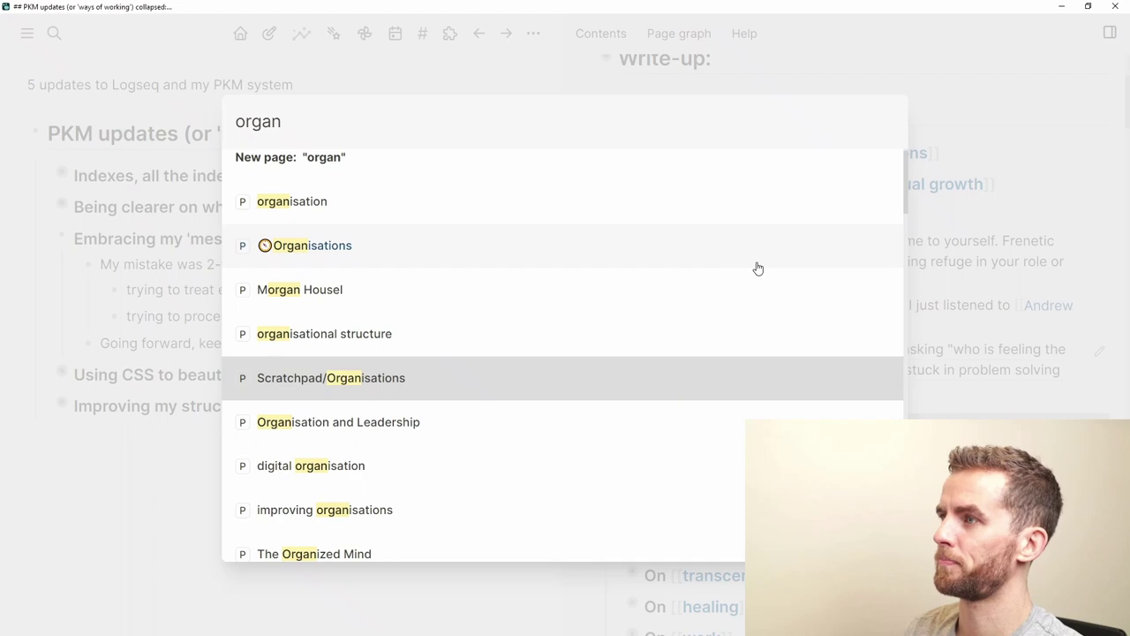
{"action": "key", "text": "shift+Return"}
{"action": "scroll", "coordinate": [790, 281], "scroll_direction": "up", "scroll_amount": 3}
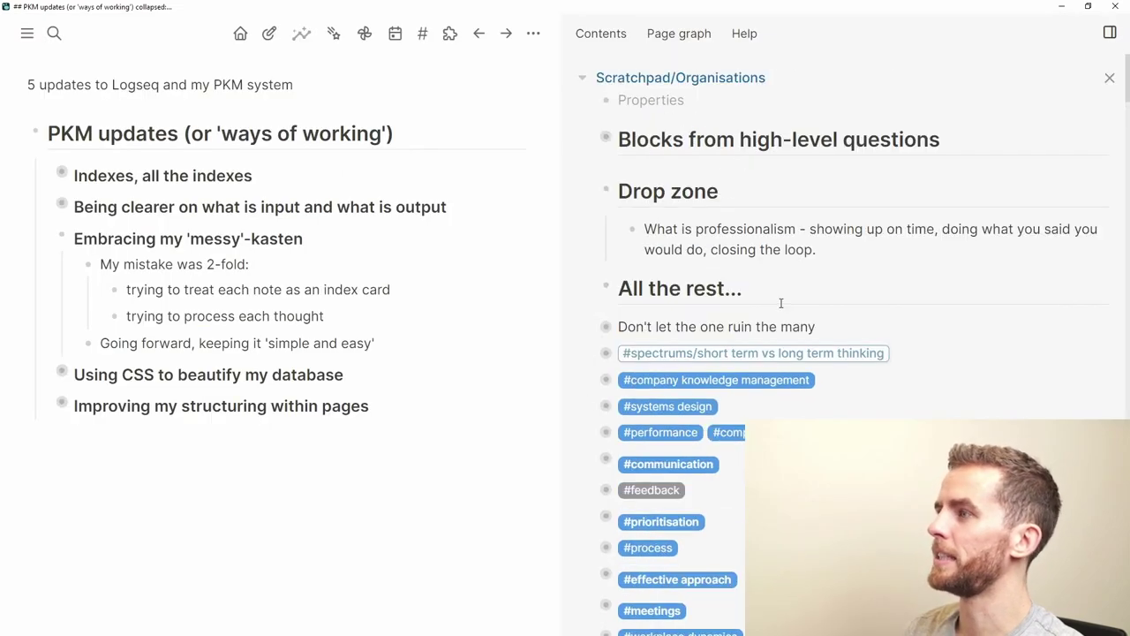
Expand the #company knowledge management block under "All the rest..." and look through its nested notes on naming conventions.
{"action": "scroll", "coordinate": [783, 300], "scroll_direction": "down", "scroll_amount": 4}
{"action": "scroll", "coordinate": [780, 305], "scroll_direction": "up", "scroll_amount": 2}
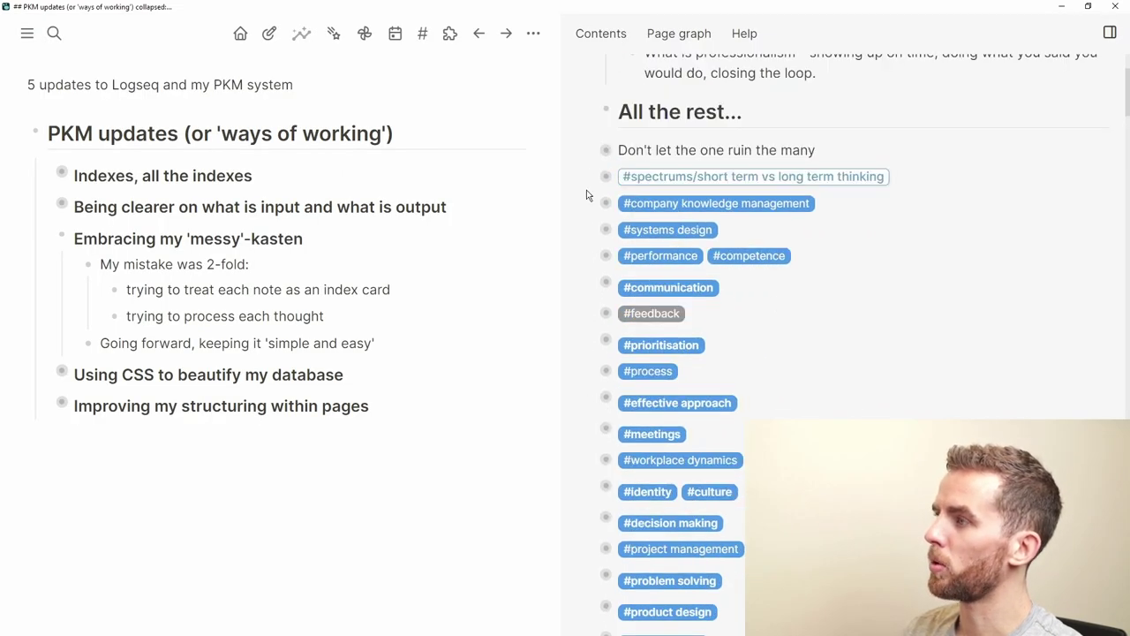
{"action": "left_click", "coordinate": [899, 211]}
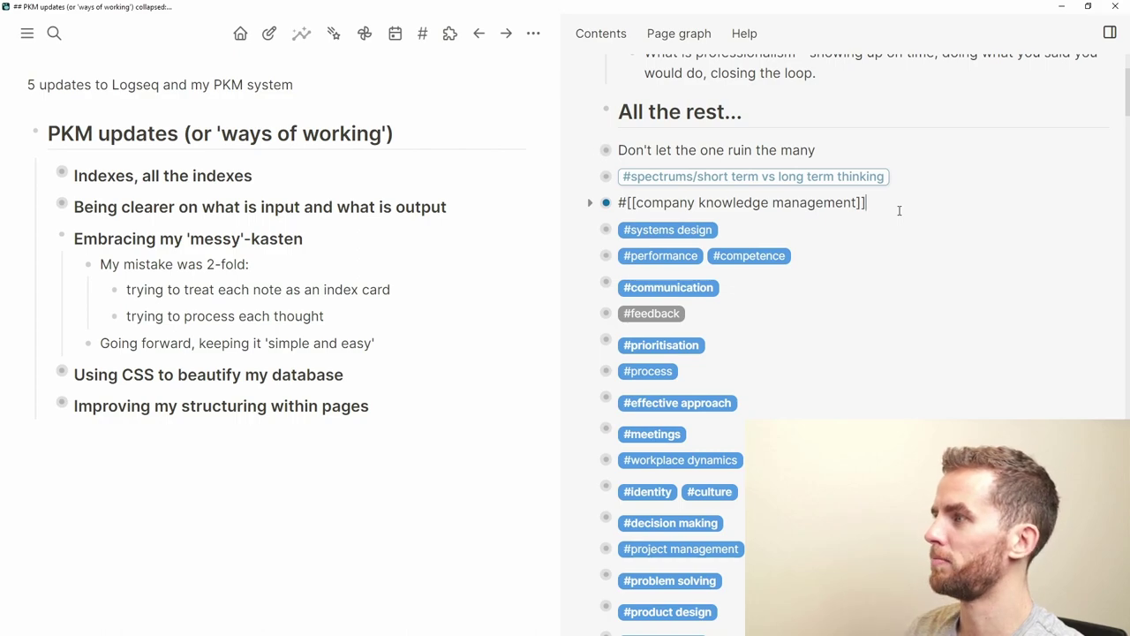
{"action": "key", "text": "ctrl+Down"}
{"action": "scroll", "coordinate": [892, 244], "scroll_direction": "down", "scroll_amount": 5}
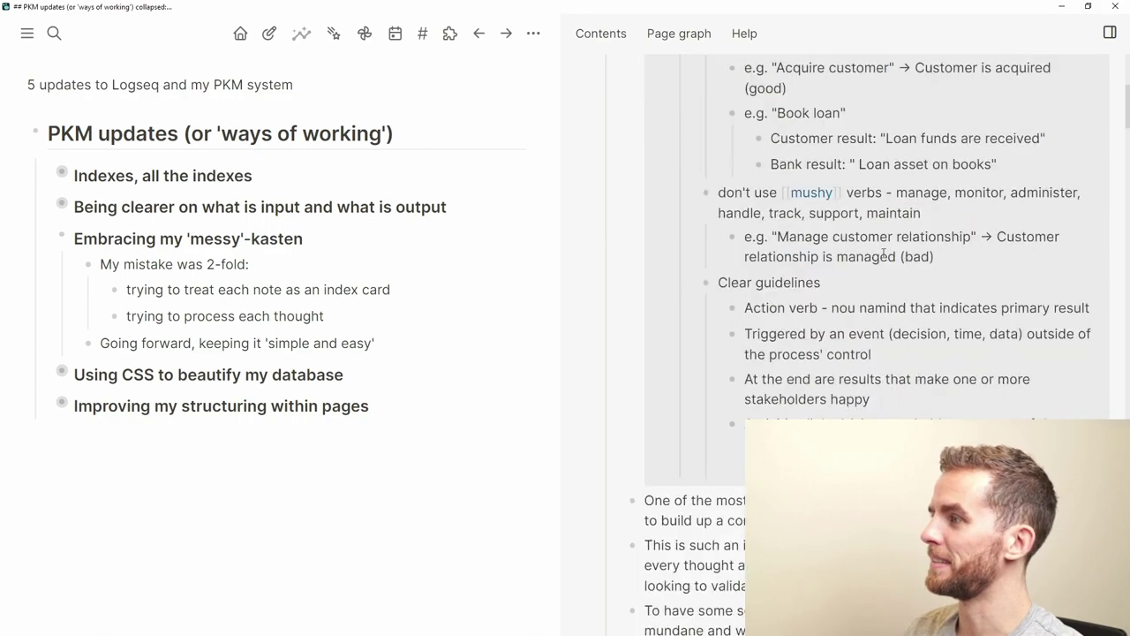
{"action": "scroll", "coordinate": [838, 336], "scroll_direction": "up", "scroll_amount": 5}
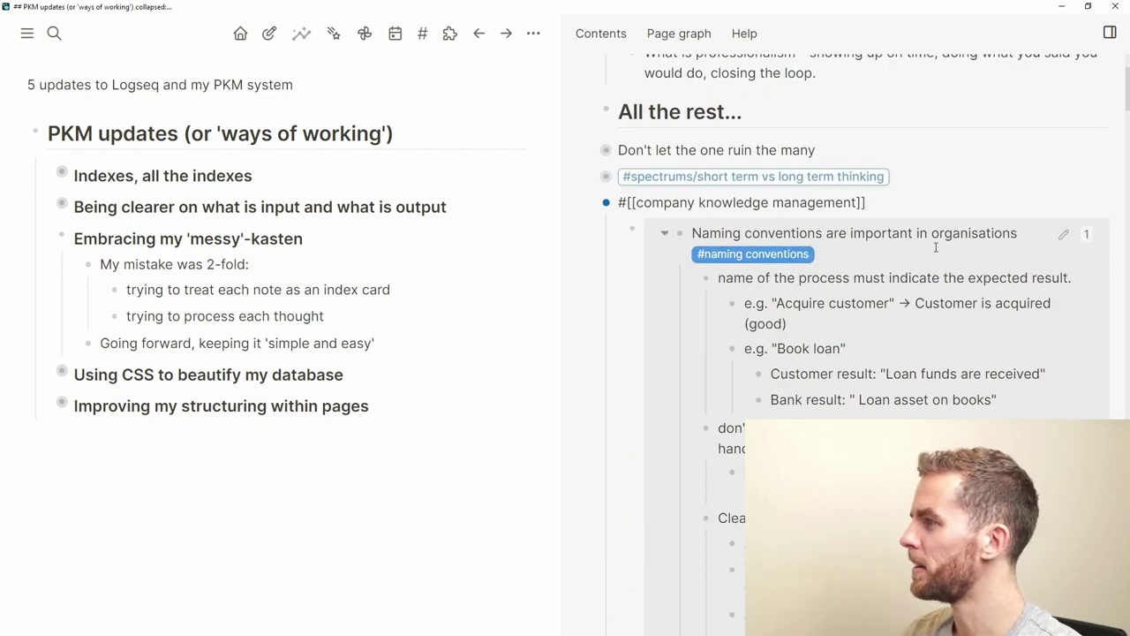
{"action": "left_click", "coordinate": [936, 247]}
{"action": "scroll", "coordinate": [838, 305], "scroll_direction": "down", "scroll_amount": 10}
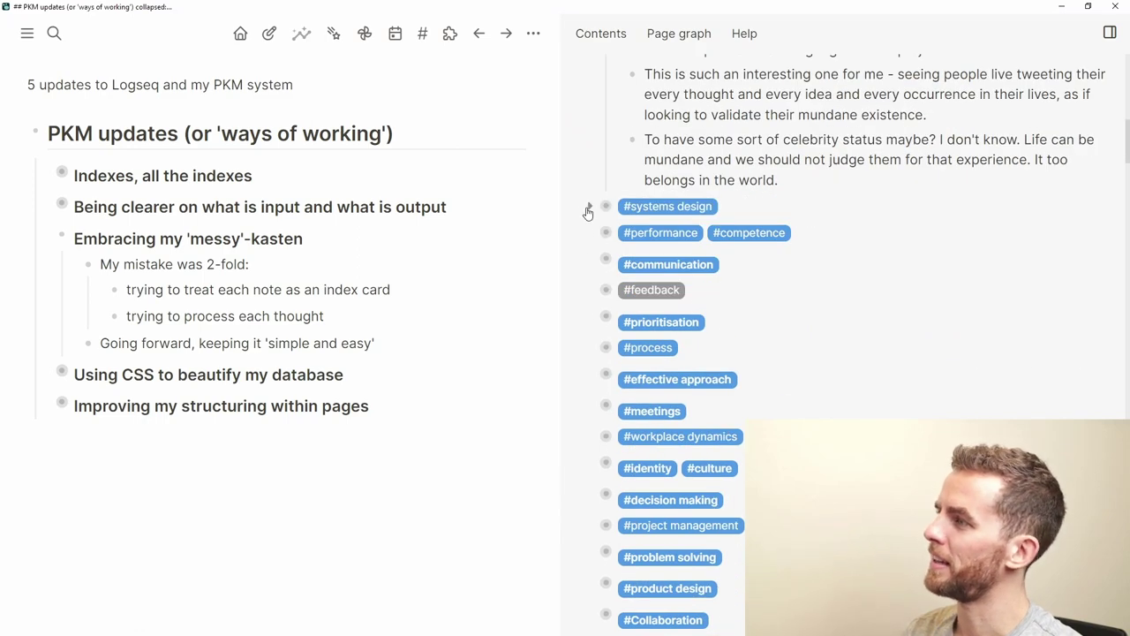
Expand the #systems design block to read its notes, and collapse both it and the #company knowledge management block.
{"action": "left_click", "coordinate": [589, 209]}
{"action": "scroll", "coordinate": [826, 290], "scroll_direction": "down", "scroll_amount": 2}
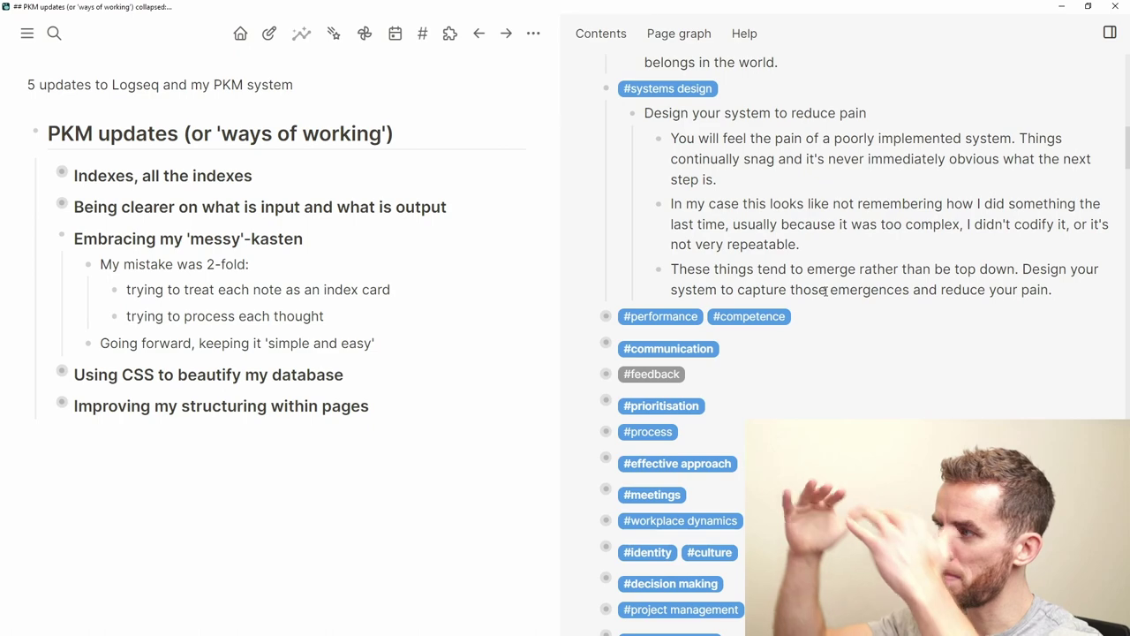
{"action": "left_click", "coordinate": [597, 95]}
{"action": "scroll", "coordinate": [600, 113], "scroll_direction": "up", "scroll_amount": 10}
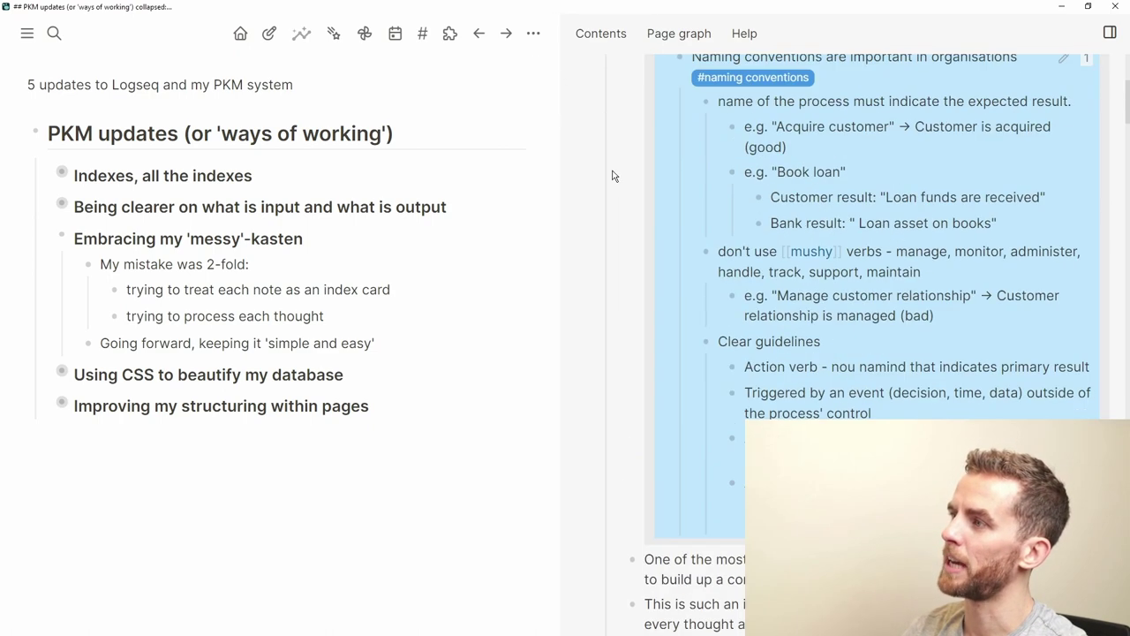
{"action": "scroll", "coordinate": [613, 176], "scroll_direction": "up", "scroll_amount": 3}
{"action": "left_click", "coordinate": [590, 322]}
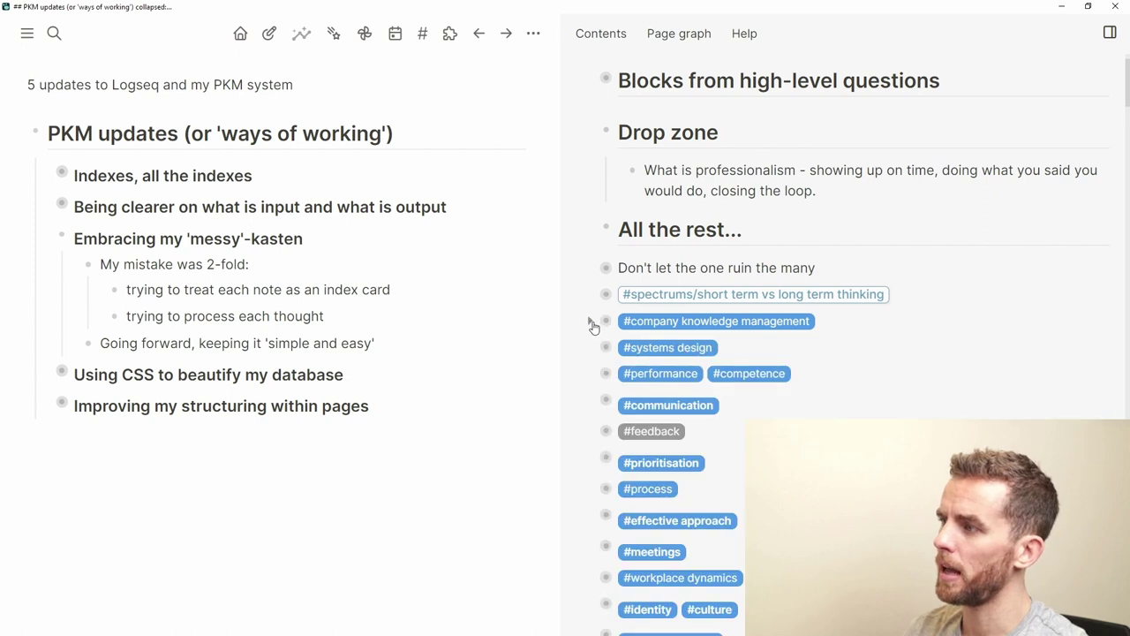
Expand the #decision making block on the Scratchpad/Organisations page and read through its notes.
{"action": "scroll", "coordinate": [683, 323], "scroll_direction": "down", "scroll_amount": 3}
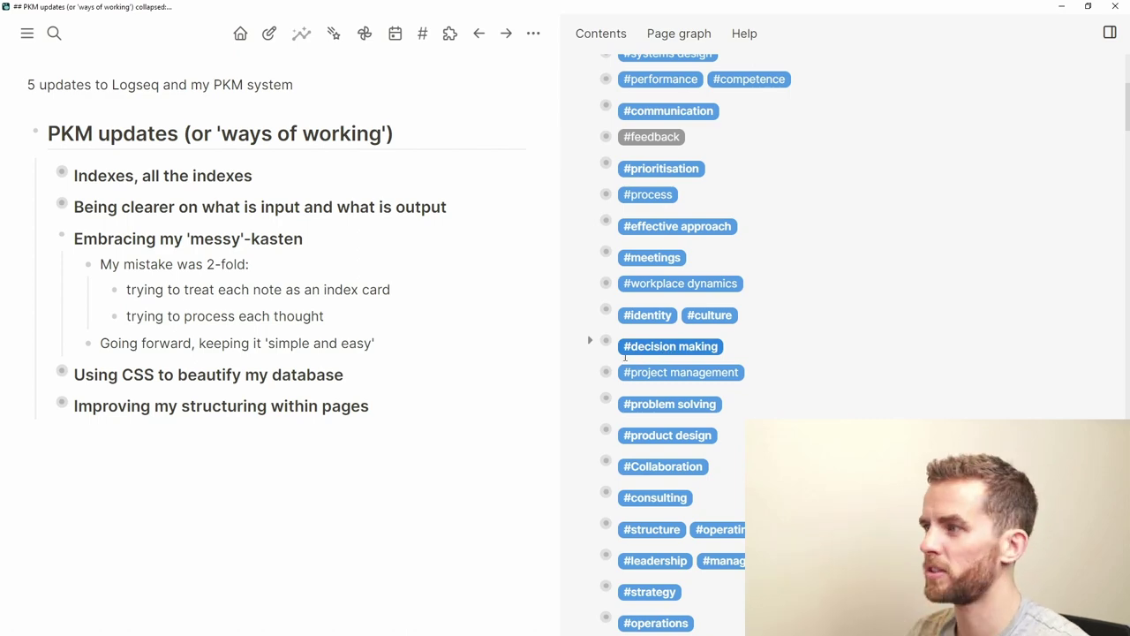
{"action": "left_click", "coordinate": [590, 342]}
{"action": "scroll", "coordinate": [746, 390], "scroll_direction": "down", "scroll_amount": 5}
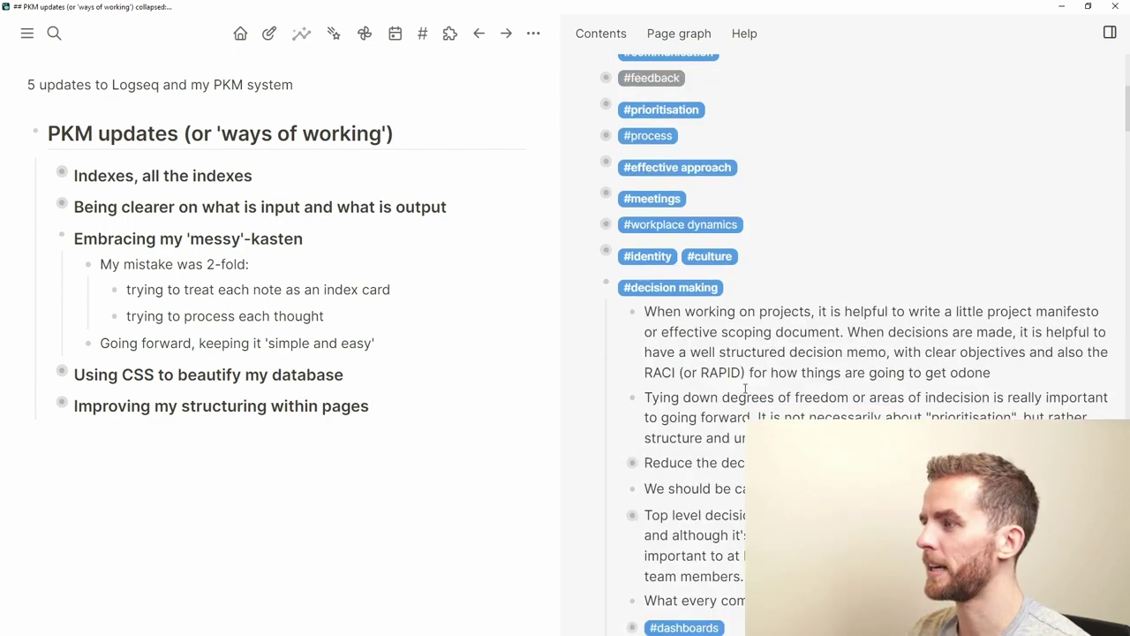
{"action": "scroll", "coordinate": [749, 375], "scroll_direction": "up", "scroll_amount": 1}
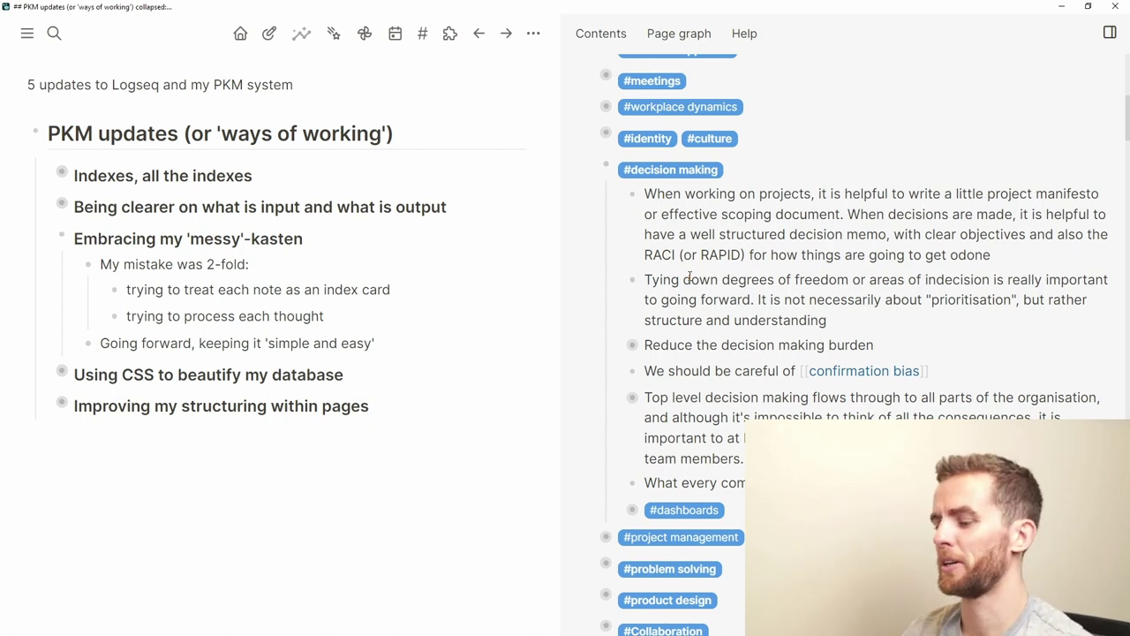
Hide the right sidebar and collapse the "Embracing my 'messy'-kasten" section.
{"action": "key", "text": "t"}
{"action": "key", "text": "r"}
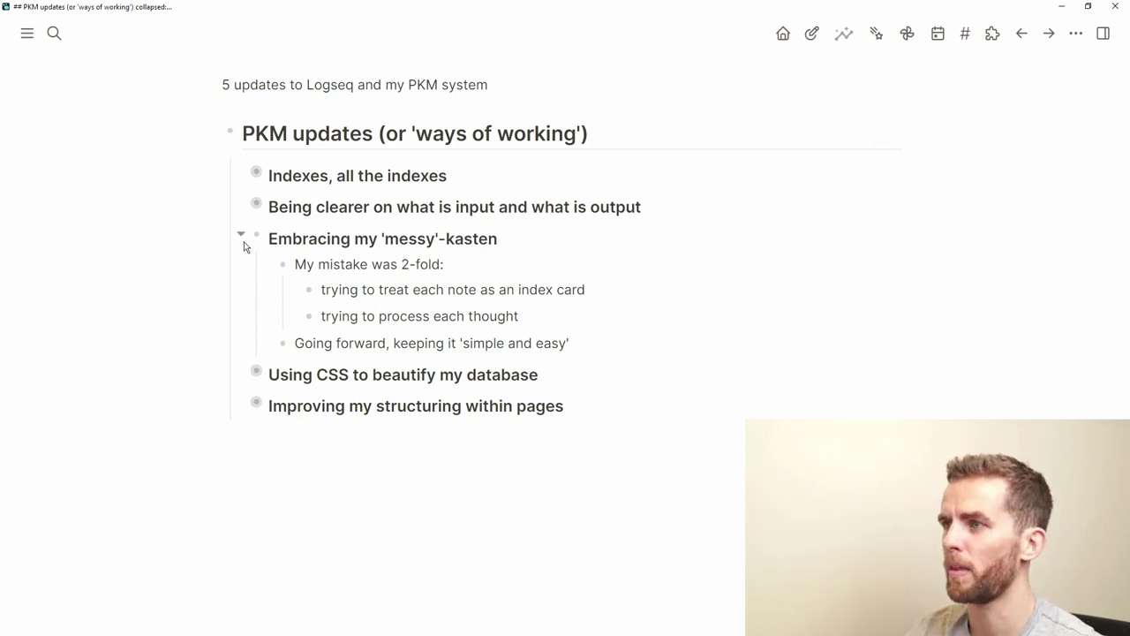
{"action": "left_click", "coordinate": [240, 235]}
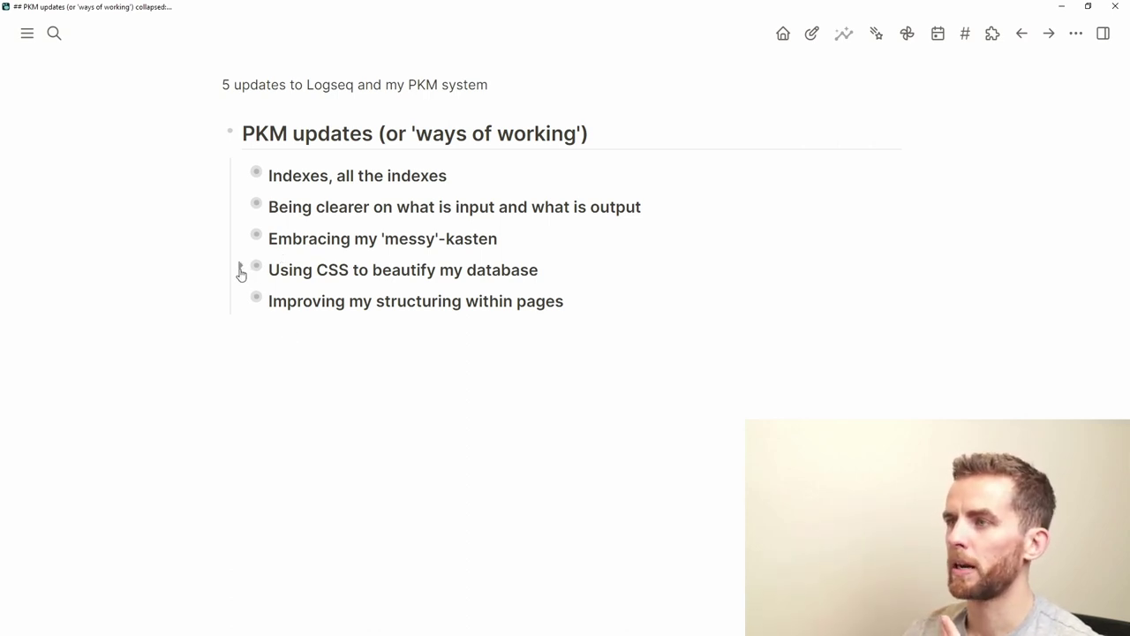
Expand "Using CSS to beautify my database" and append the tag #tag1 to the block beneath it.
{"action": "left_click", "coordinate": [240, 269]}
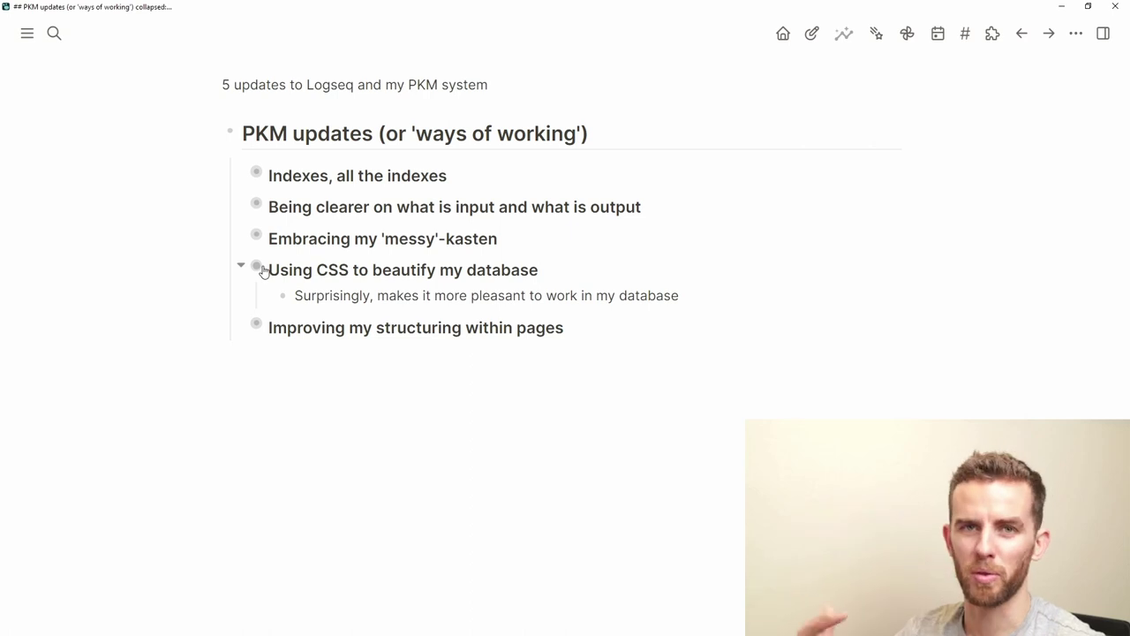
{"action": "left_click", "coordinate": [703, 292]}
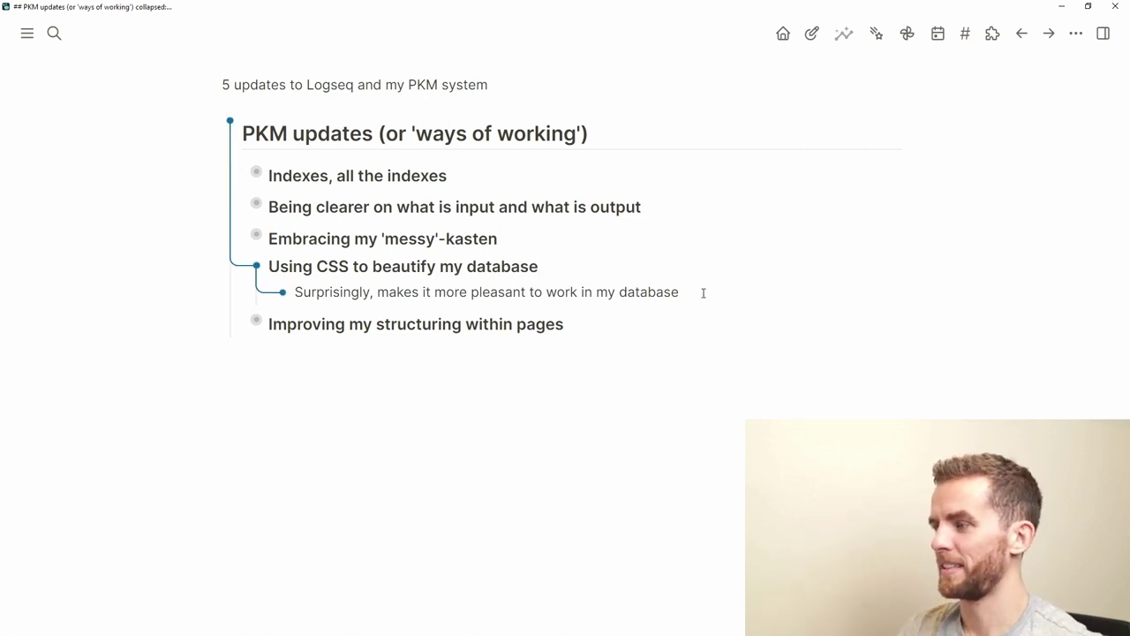
{"action": "type", "text": "#"}
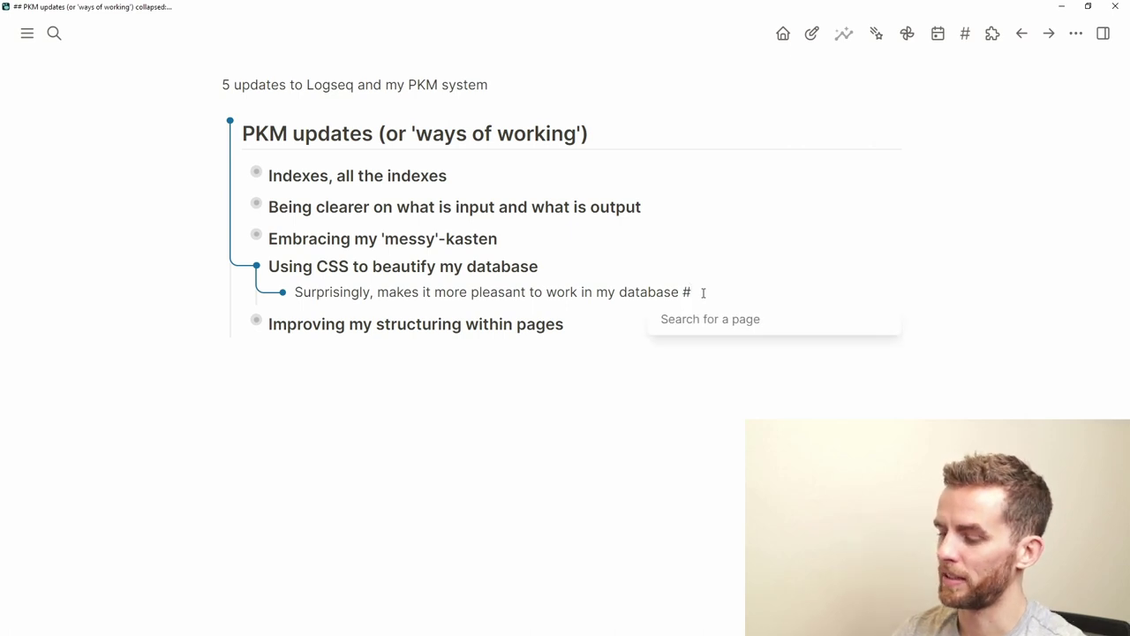
{"action": "type", "text": "tag"}
{"action": "key", "text": "Return"}
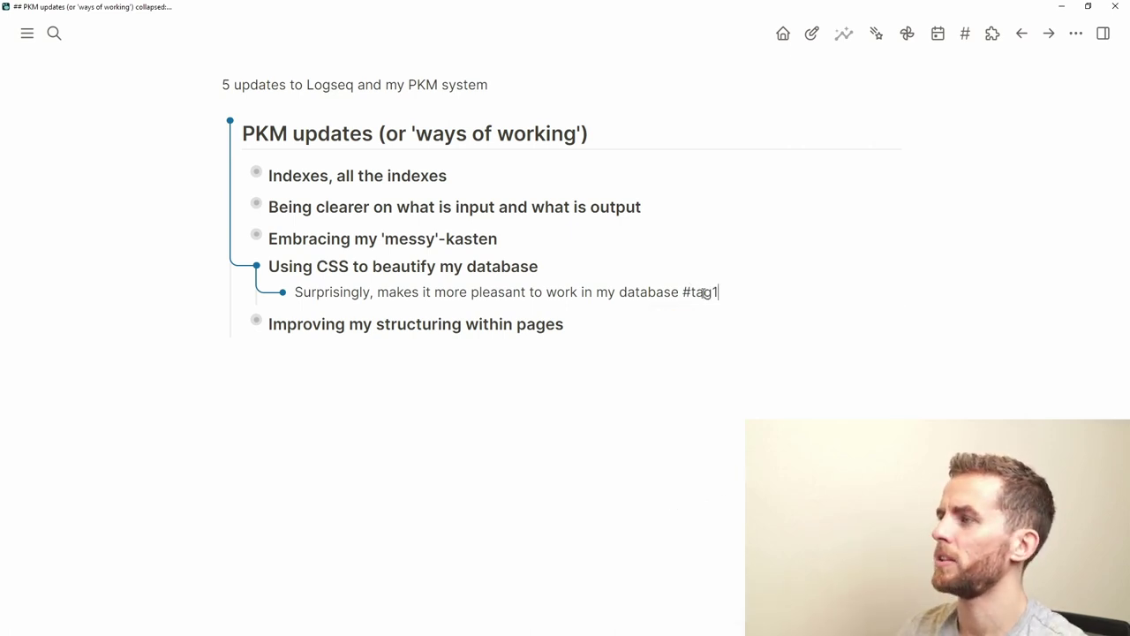
{"action": "key", "text": "Escape"}
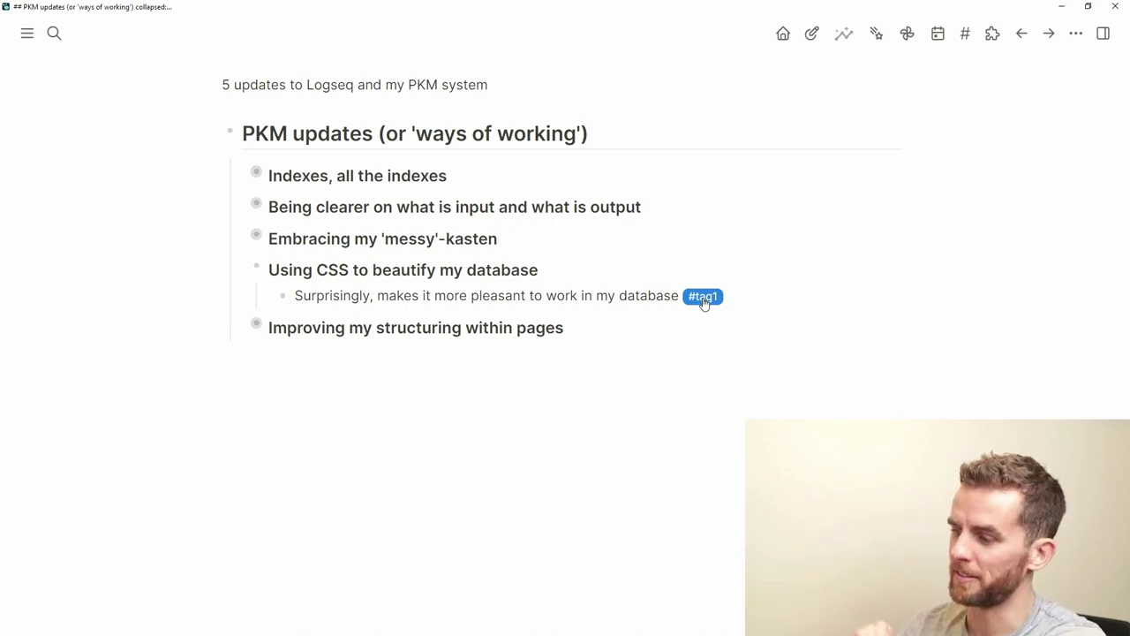
Add the page reference [[tag1]] after #tag1 in the block under "Using CSS to beautify my database".
{"action": "left_click", "coordinate": [742, 304]}
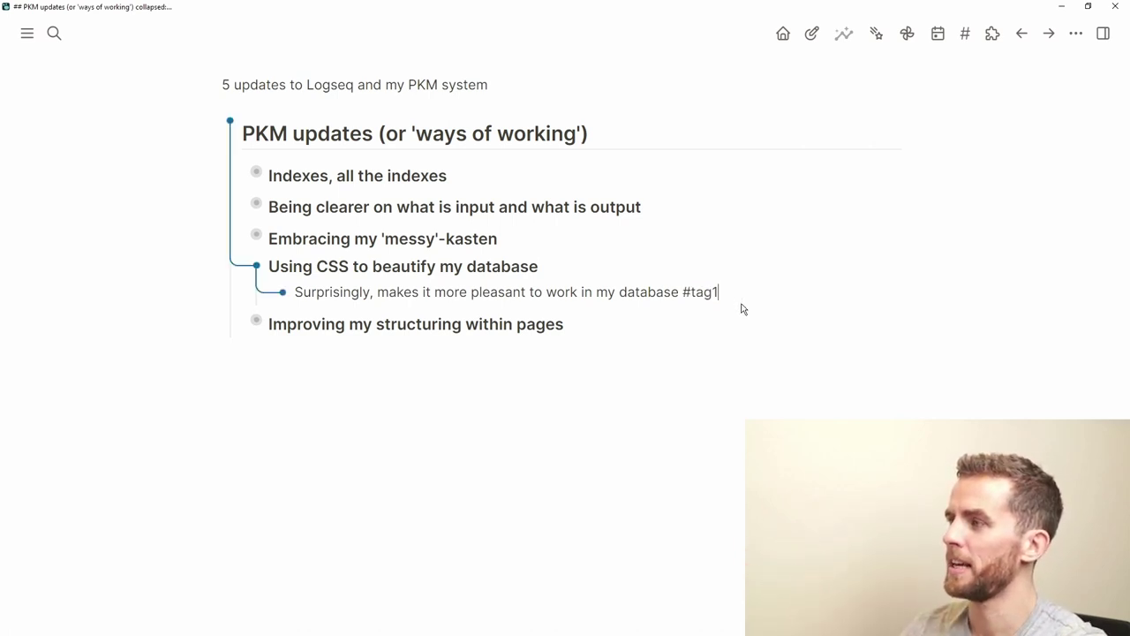
{"action": "type", "text": "[["}
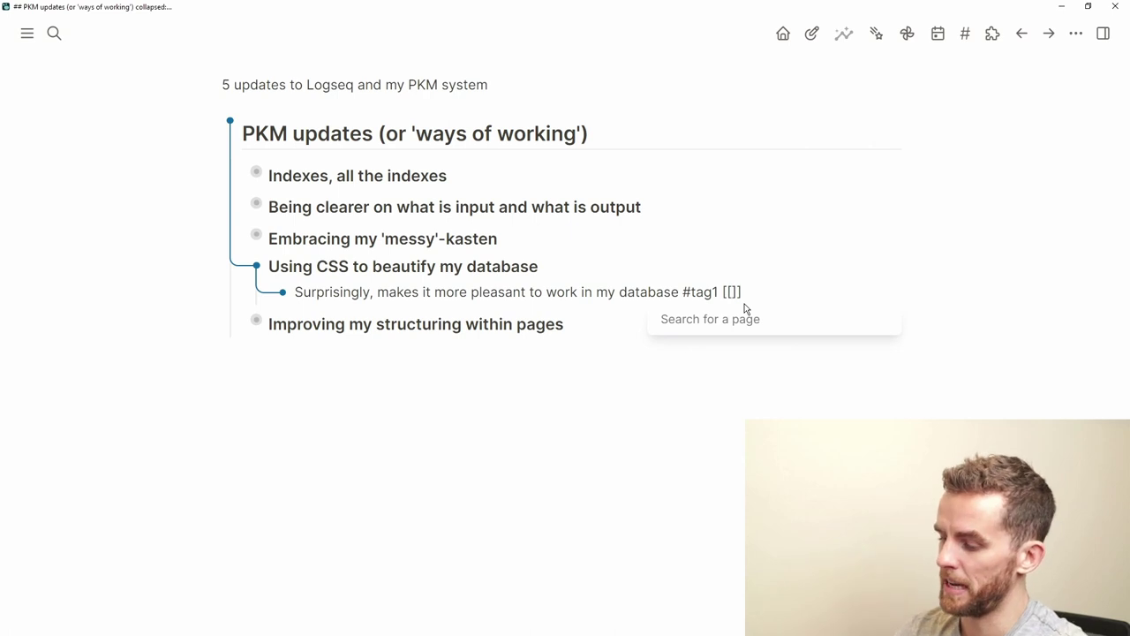
{"action": "type", "text": "tag"}
{"action": "left_click", "coordinate": [742, 318]}
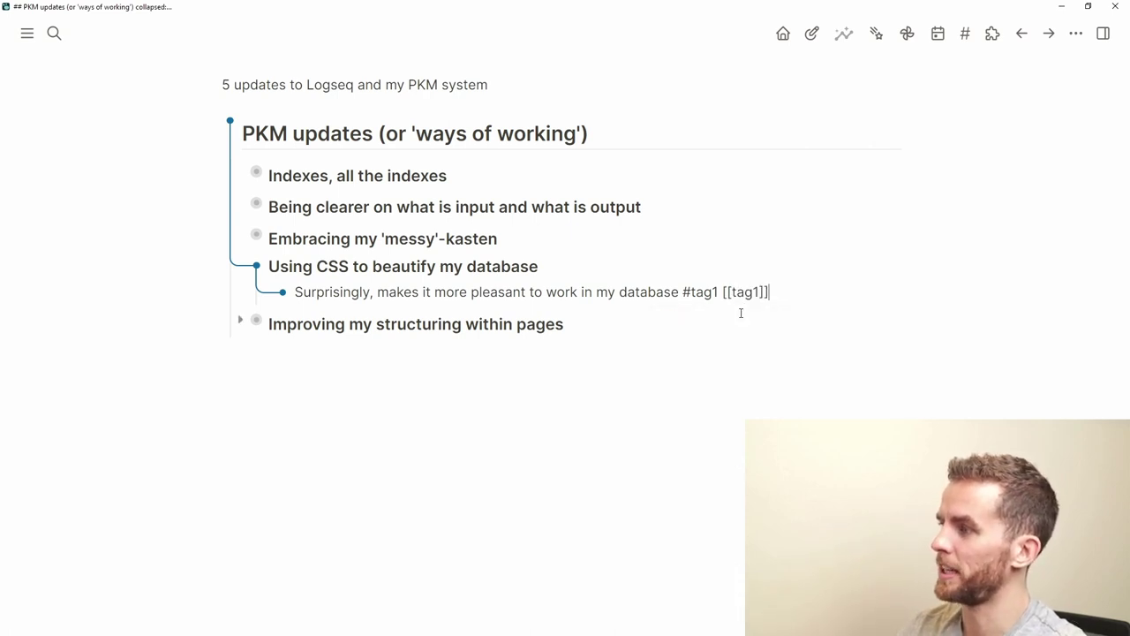
{"action": "left_click", "coordinate": [870, 331]}
{"action": "key", "text": "Escape"}
Append the tag #inbox after the [[tag1]] reference and leave block editing to show the tag styling.
{"action": "left_click", "coordinate": [801, 302]}
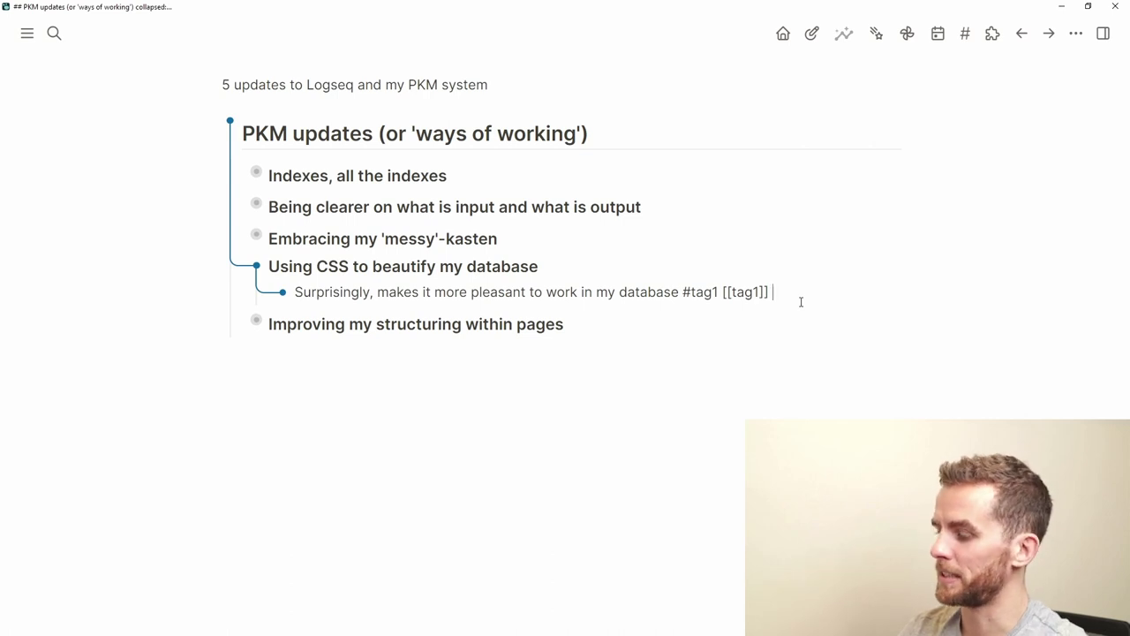
{"action": "type", "text": "#in"}
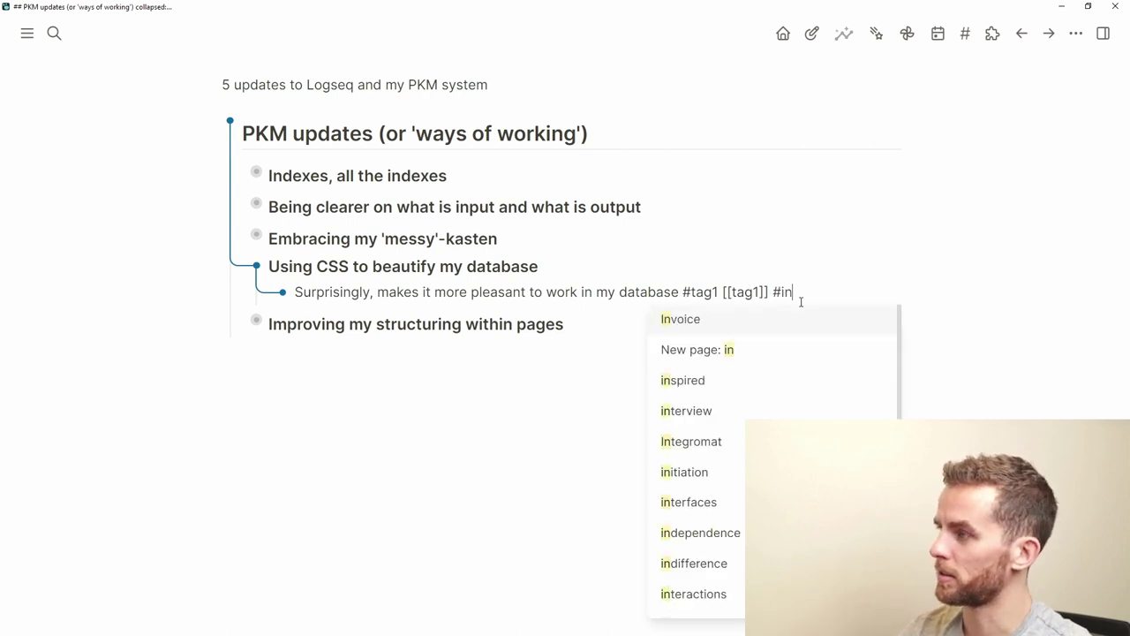
{"action": "type", "text": "box"}
{"action": "key", "text": "Escape"}
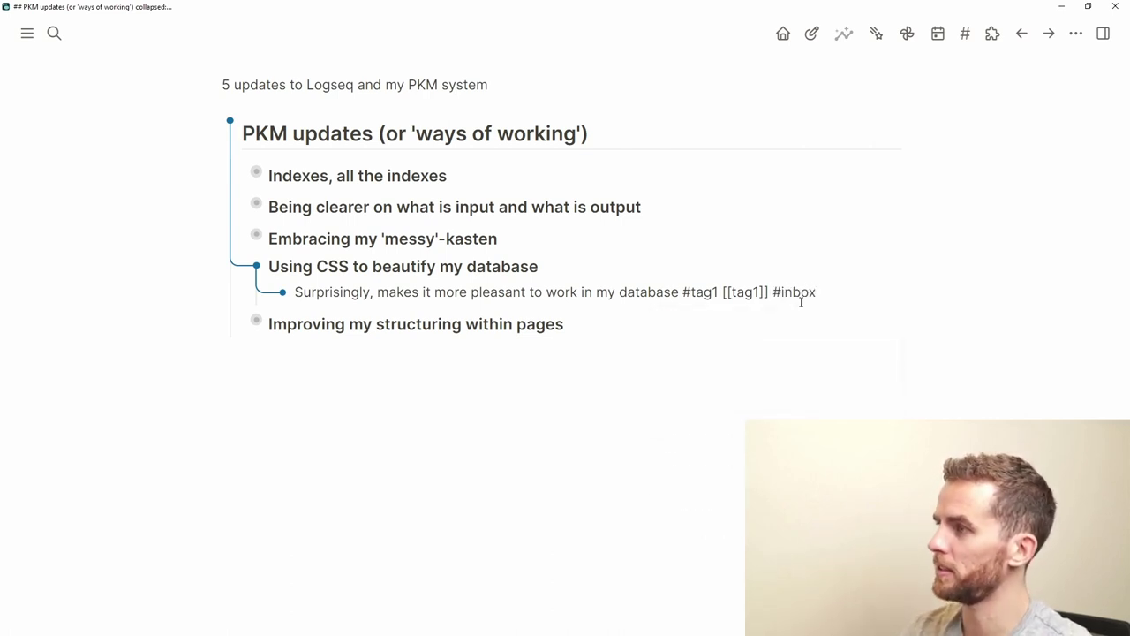
{"action": "key", "text": "Escape"}
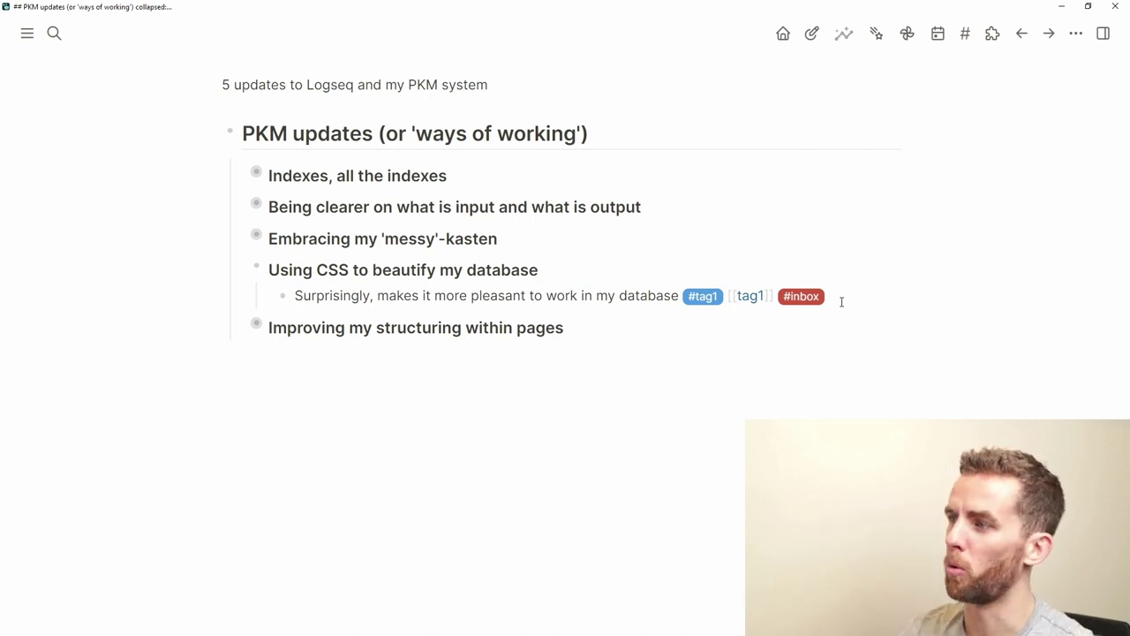
Collapse "Using CSS to beautify my database" and expand "Improving my structuring within pages".
{"action": "left_click", "coordinate": [241, 268]}
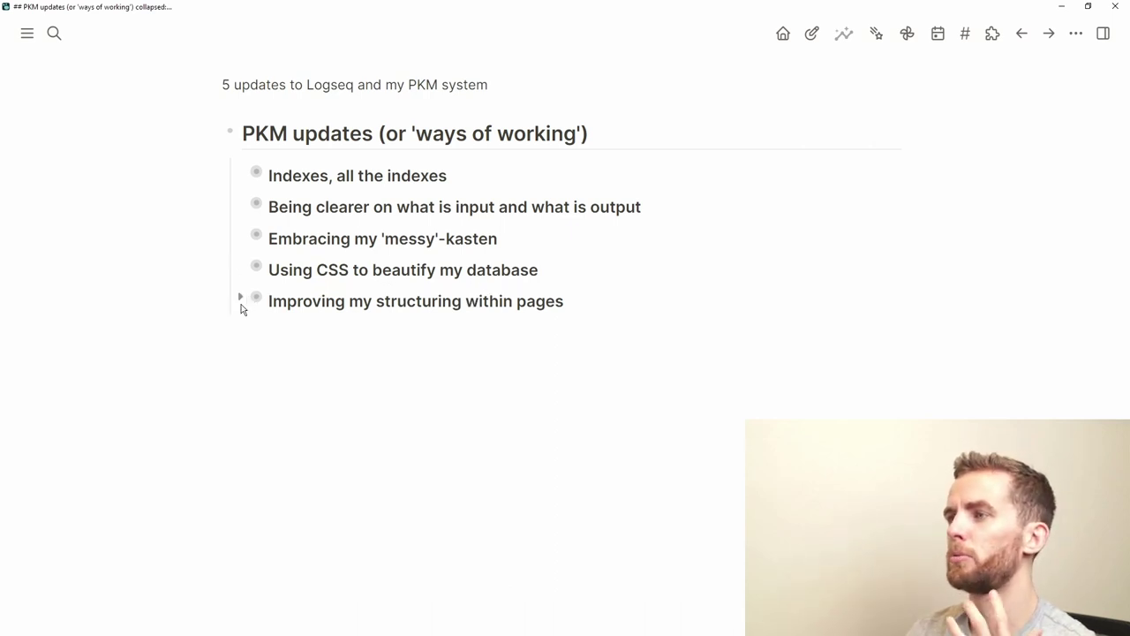
{"action": "left_click", "coordinate": [241, 298]}
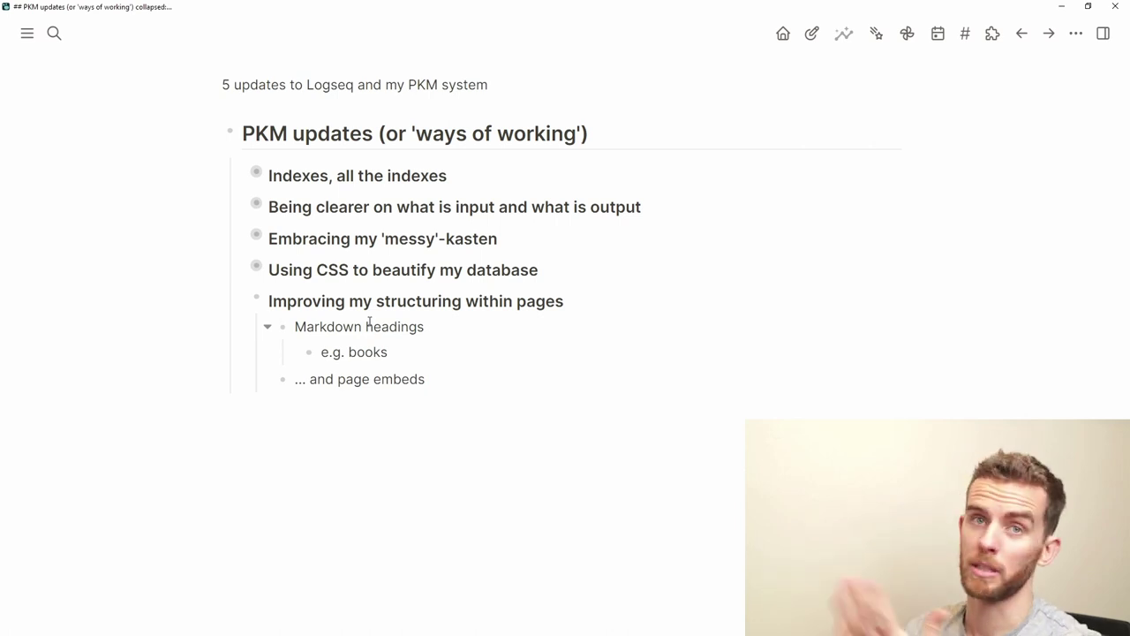
Open the full "5 updates to Logseq and my PKM system" page, expand "PKM updates" and reveal the Markdown of the "Indexes, all the indexes" heading.
{"action": "left_click", "coordinate": [309, 87]}
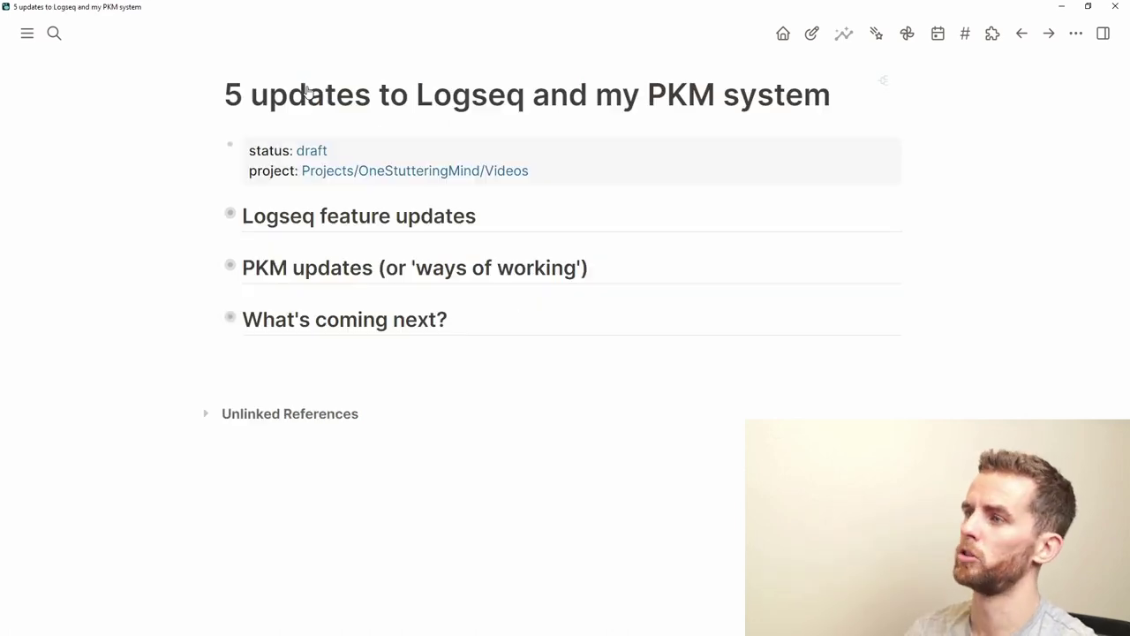
{"action": "left_click", "coordinate": [214, 266]}
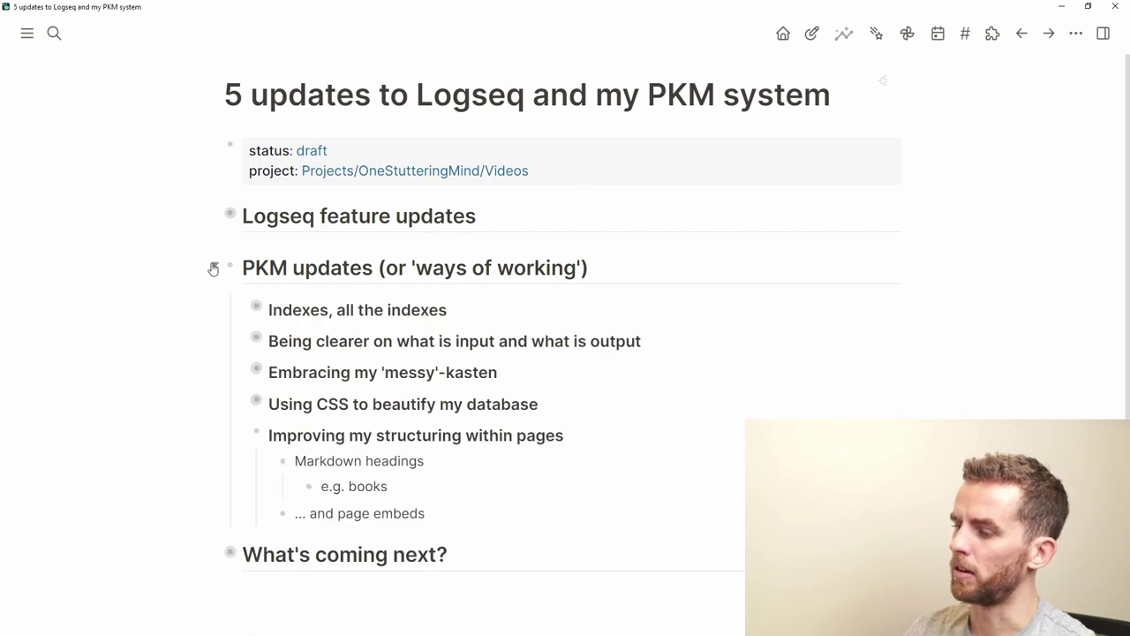
{"action": "left_click", "coordinate": [308, 269]}
{"action": "left_click", "coordinate": [326, 309]}
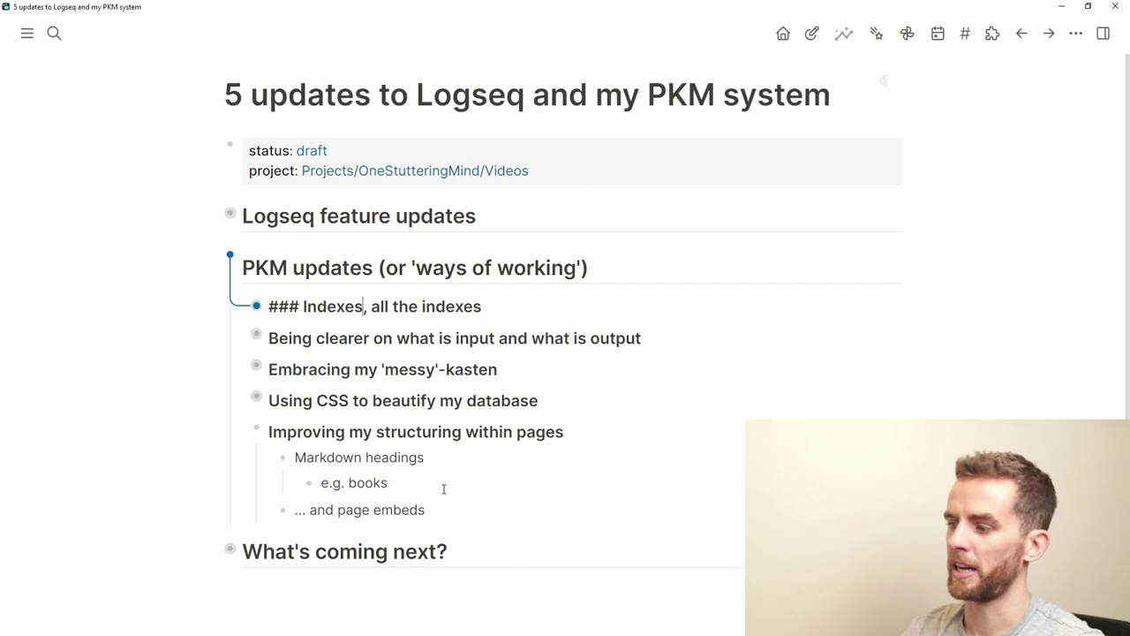
Leave the "Indexes, all the indexes" heading, expand every block on the page and collapse them all to the top-level headings.
{"action": "key", "text": "Escape"}
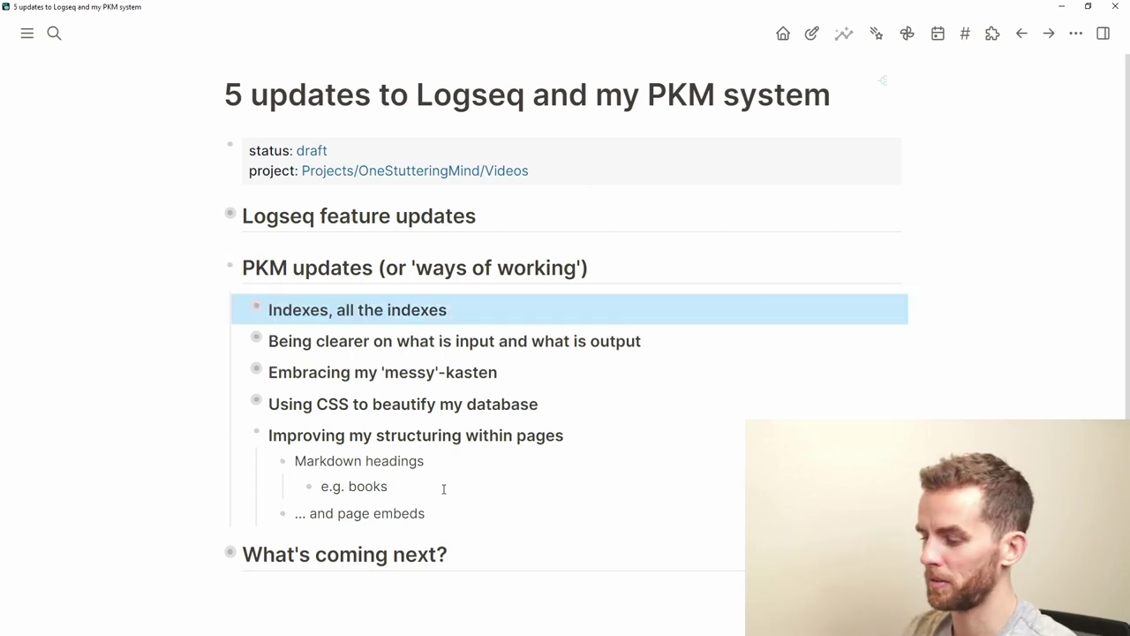
{"action": "key", "text": "ctrl+Down"}
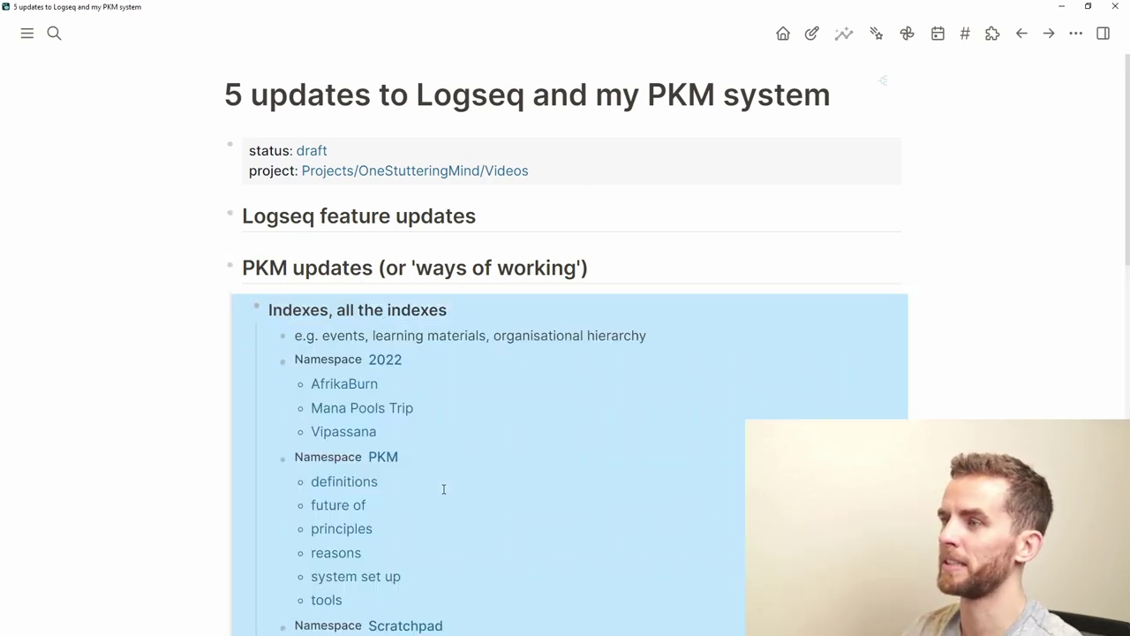
{"action": "key", "text": "t"}
{"action": "key", "text": "o"}
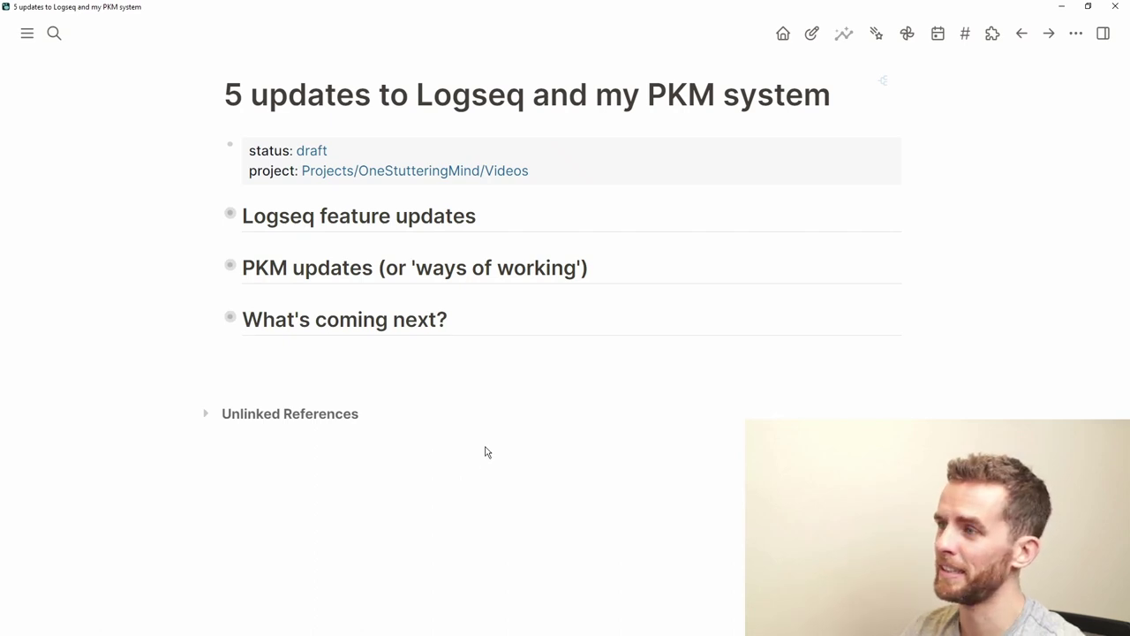
Move the "What's coming next?" section up one place, zoom into the "PKM updates" section and expand "Markdown headings".
{"action": "left_click", "coordinate": [518, 323]}
{"action": "key", "text": "alt+shift+Up"}
{"action": "left_click", "coordinate": [228, 319]}
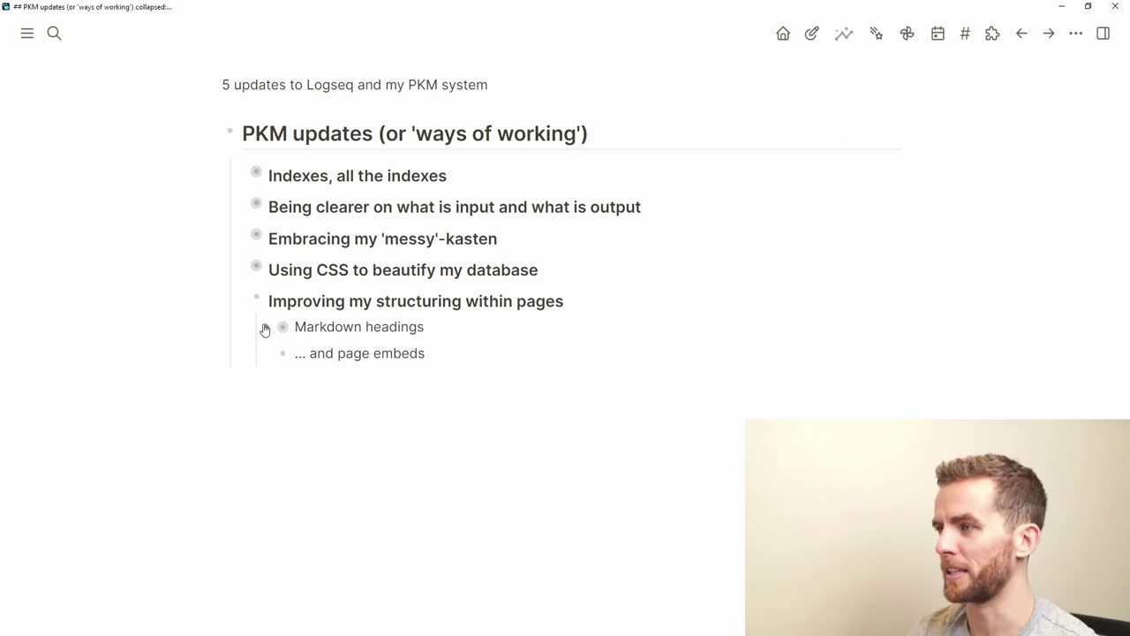
{"action": "left_click", "coordinate": [264, 330]}
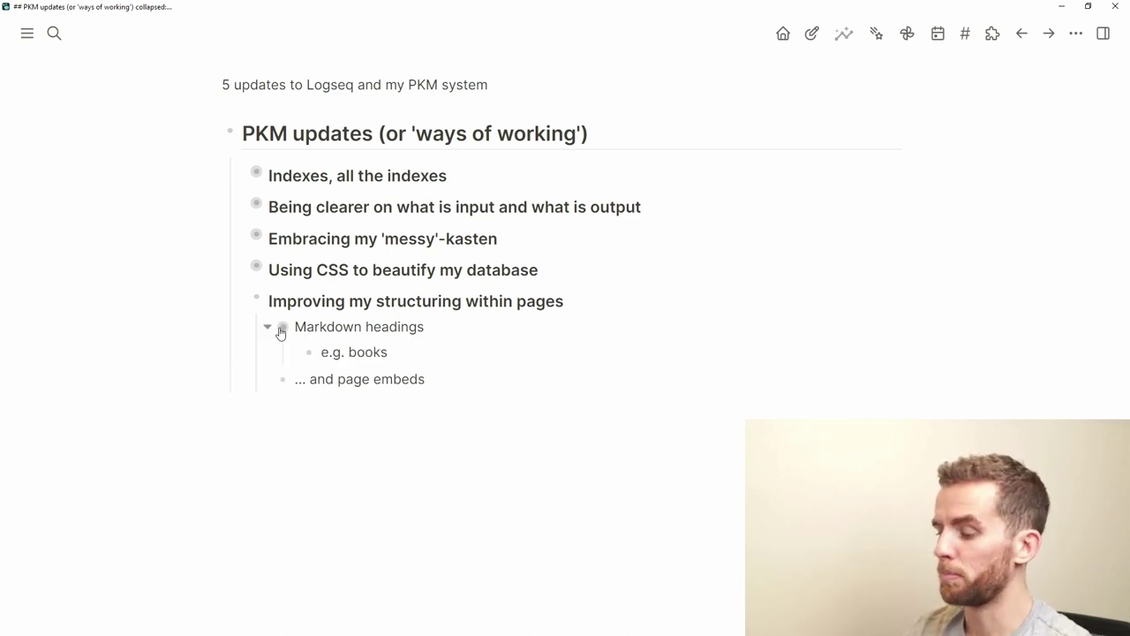
Show the Anam Cara book page alongside the outline and collapse its Passages section.
{"action": "key", "text": "ctrl+k"}
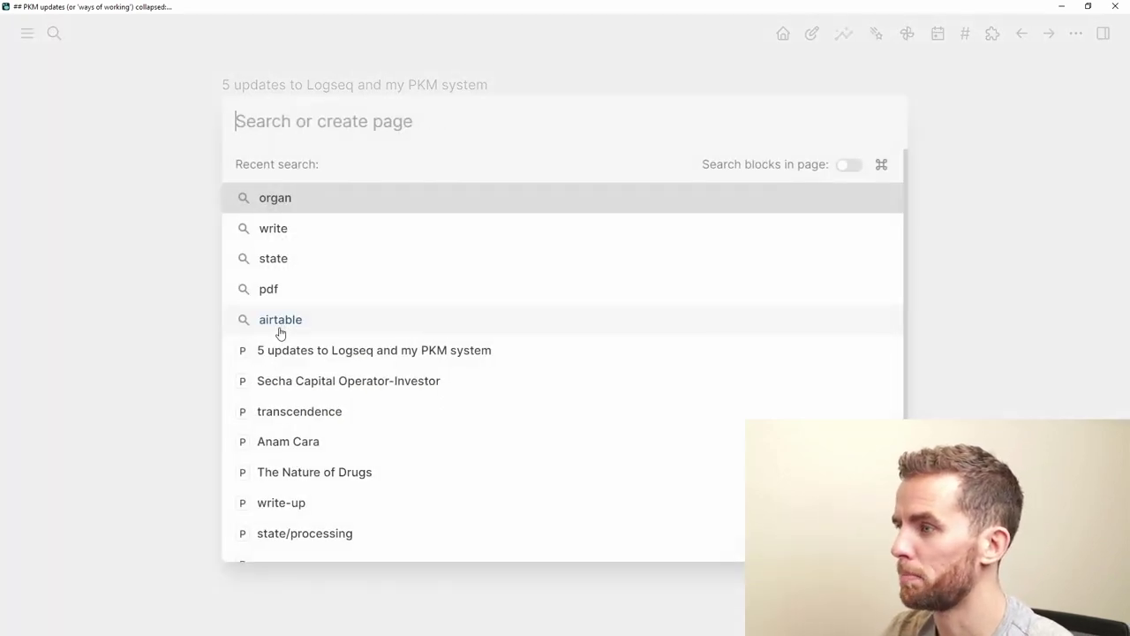
{"action": "key", "text": "Escape"}
{"action": "key", "text": "t"}
{"action": "key", "text": "r"}
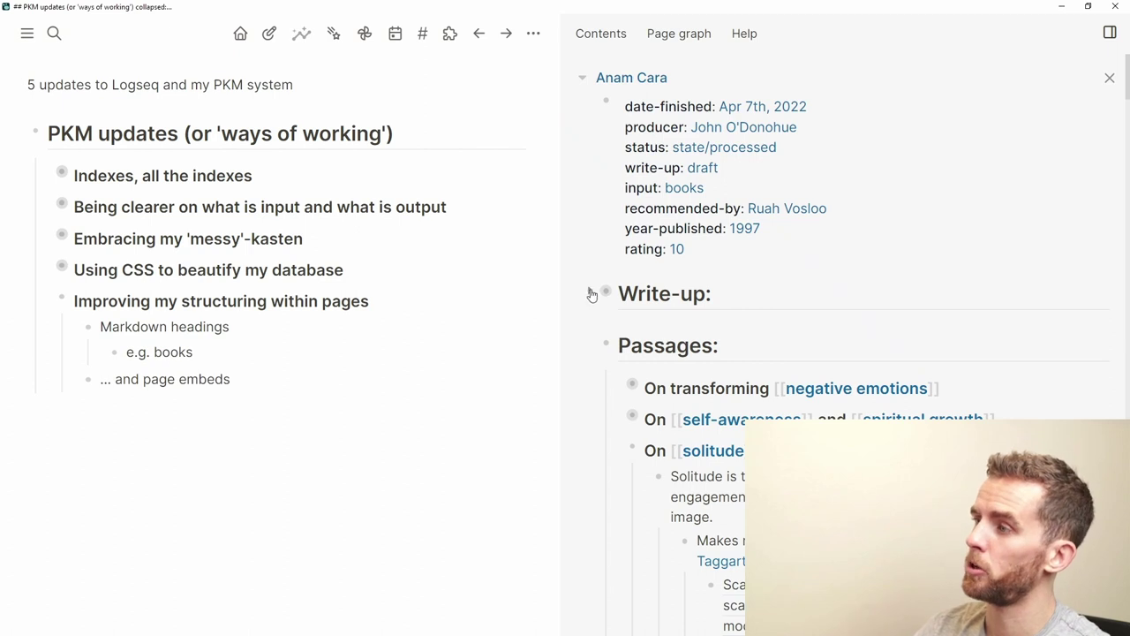
{"action": "left_click", "coordinate": [585, 344]}
{"action": "scroll", "coordinate": [666, 261], "scroll_direction": "down", "scroll_amount": 2}
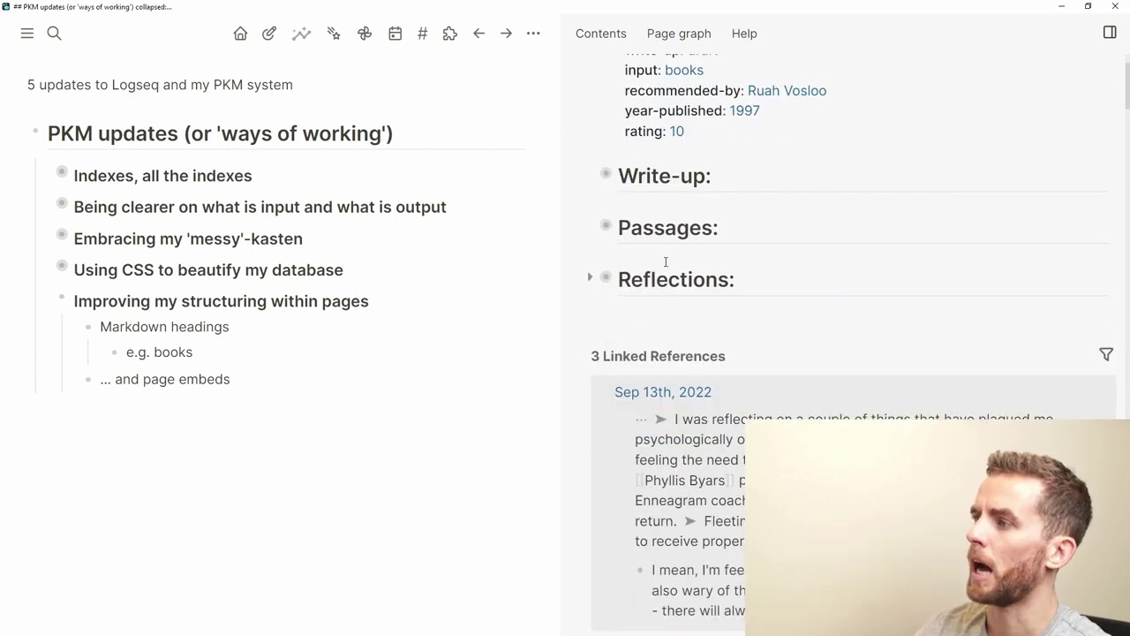
Check the Passages and Write-up sections of the Anam Cara page by expanding and collapsing each one.
{"action": "left_click", "coordinate": [590, 229]}
{"action": "left_click", "coordinate": [590, 229]}
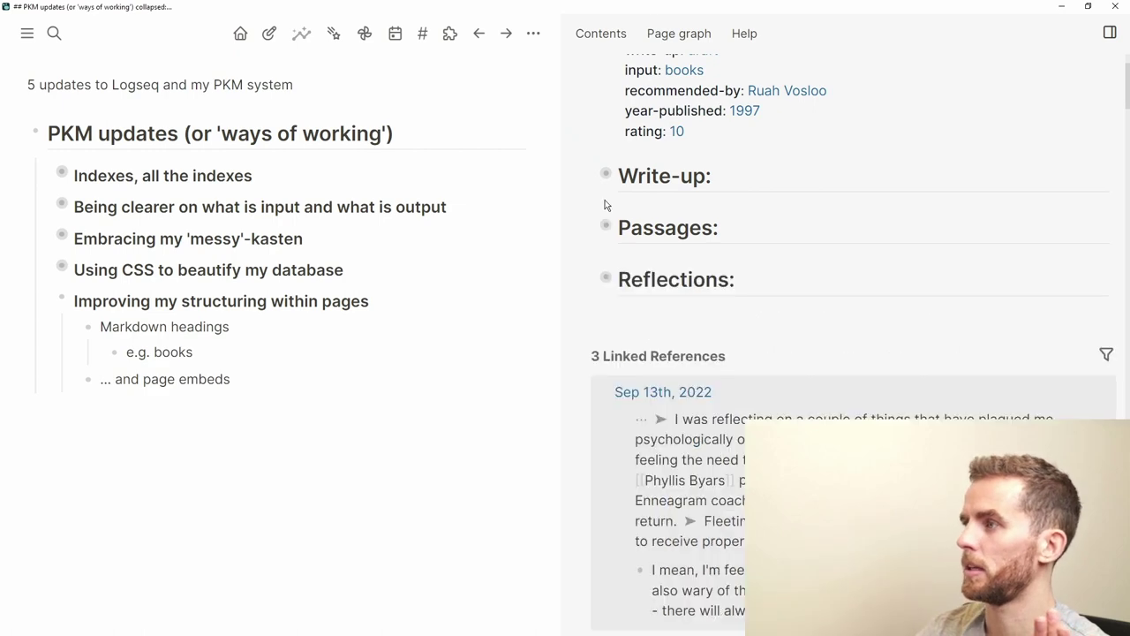
{"action": "left_click", "coordinate": [590, 178]}
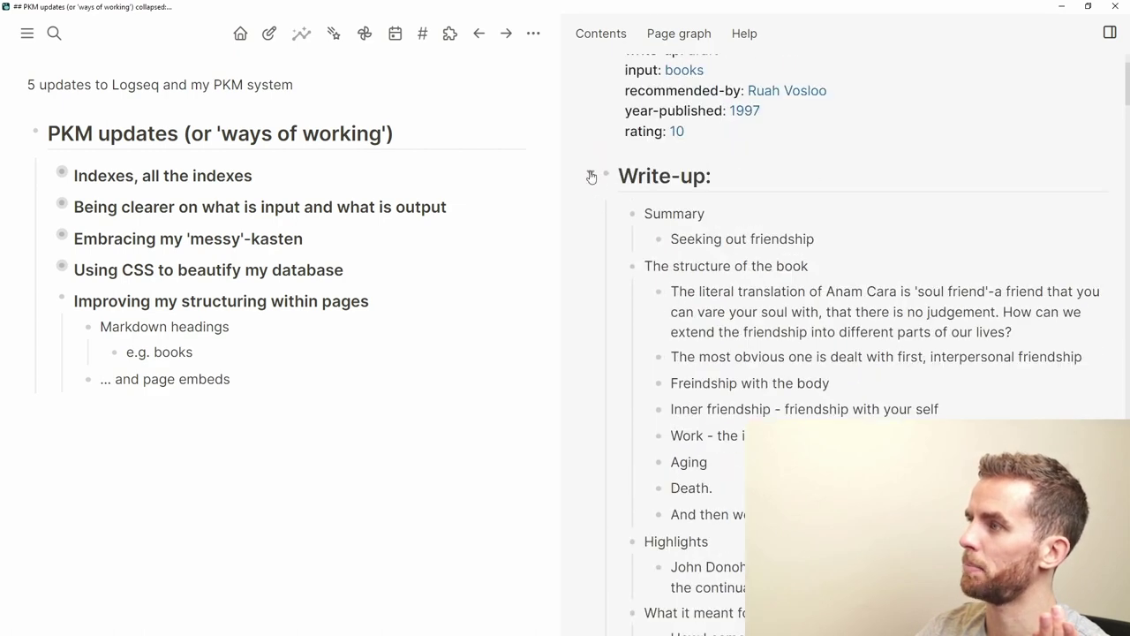
{"action": "left_click", "coordinate": [590, 178]}
{"action": "scroll", "coordinate": [709, 415], "scroll_direction": "up", "scroll_amount": 1}
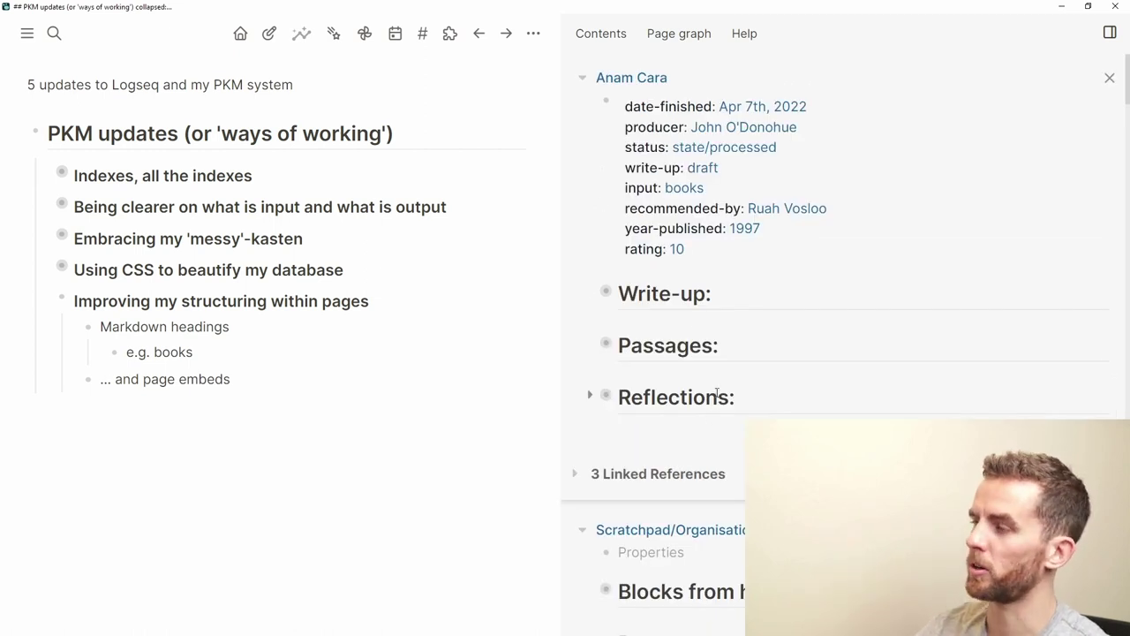
On the Home page, expand all nested blocks and collapse everything to the top-level headings.
{"action": "scroll", "coordinate": [715, 395], "scroll_direction": "down", "scroll_amount": 1}
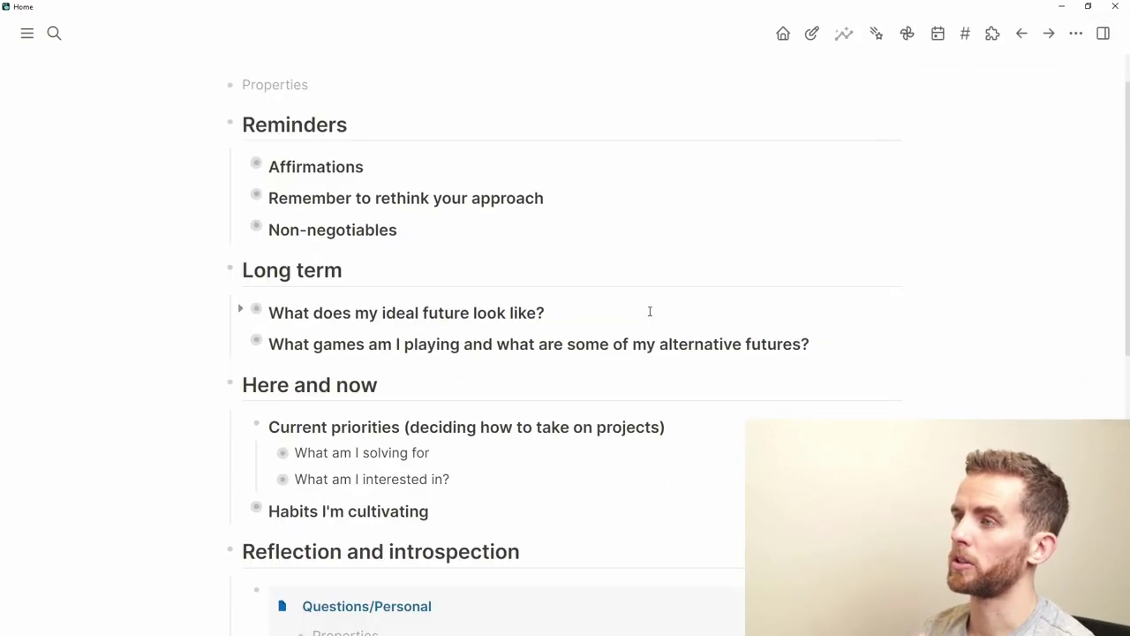
{"action": "scroll", "coordinate": [448, 294], "scroll_direction": "up", "scroll_amount": 1}
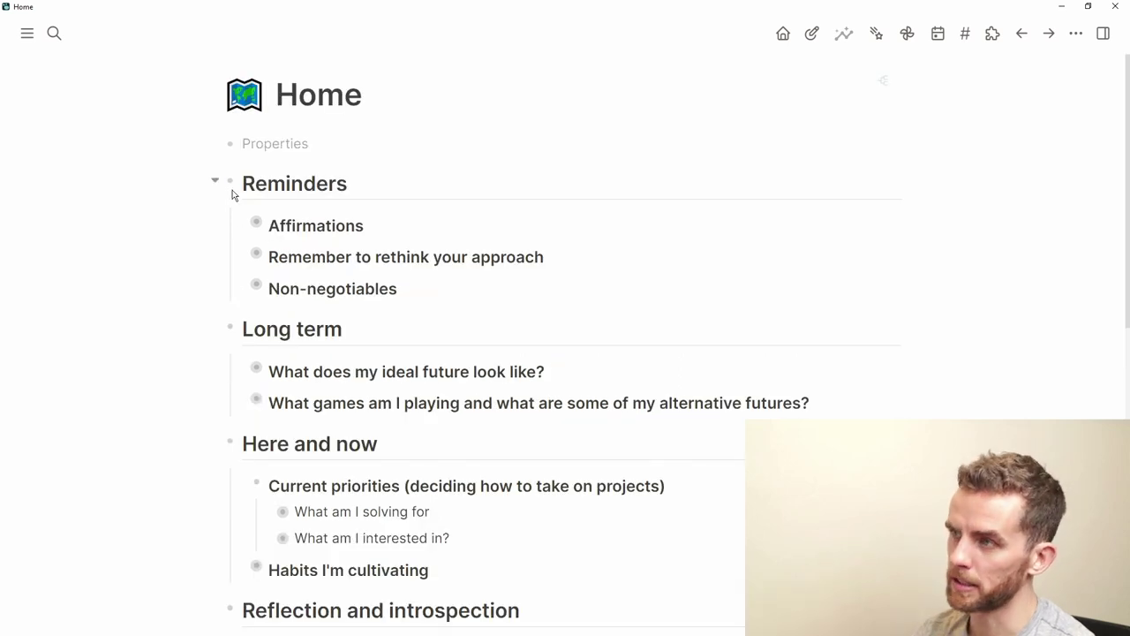
{"action": "key", "text": "t"}
{"action": "key", "text": "o"}
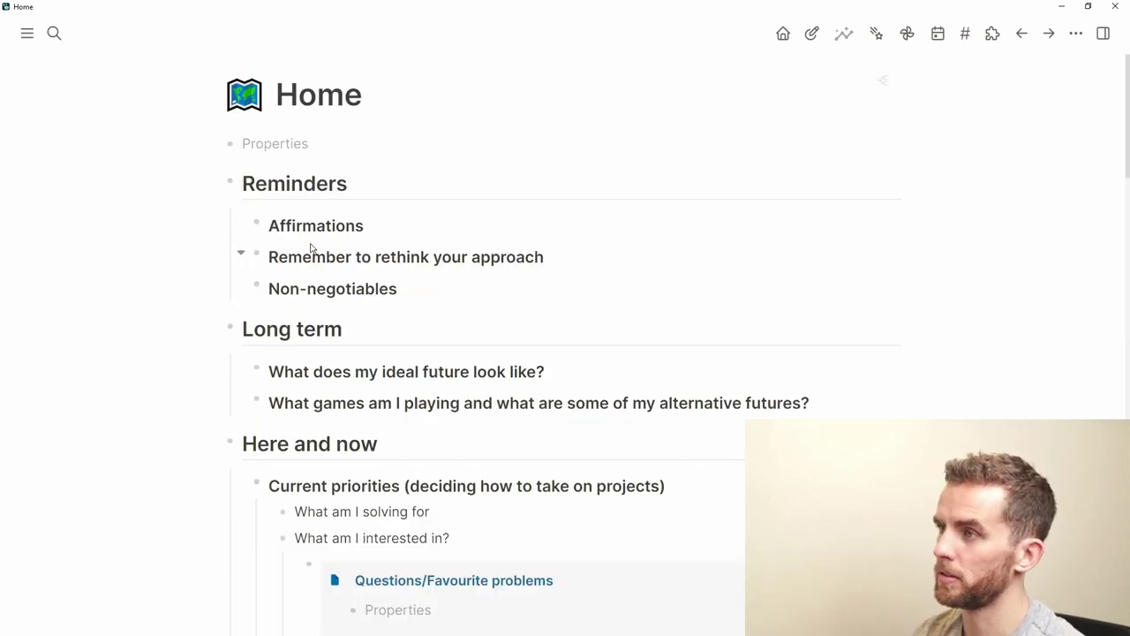
{"action": "key", "text": "t"}
{"action": "key", "text": "o"}
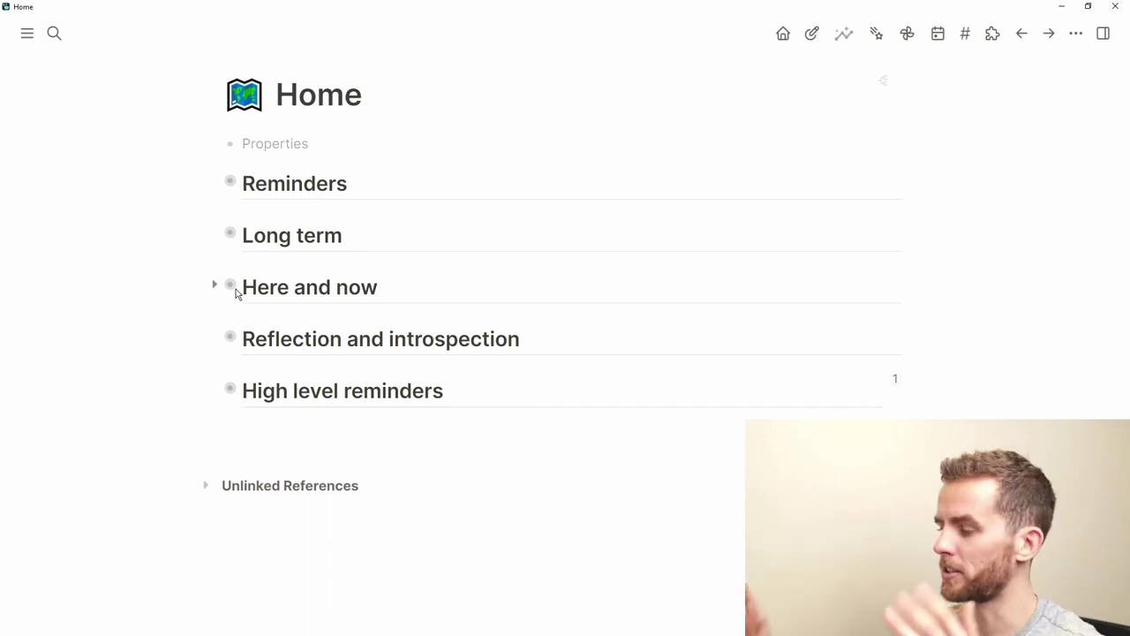
Expand the "Reminders", "Long term" and "Here and now" sections of the Home page.
{"action": "left_click", "coordinate": [213, 183]}
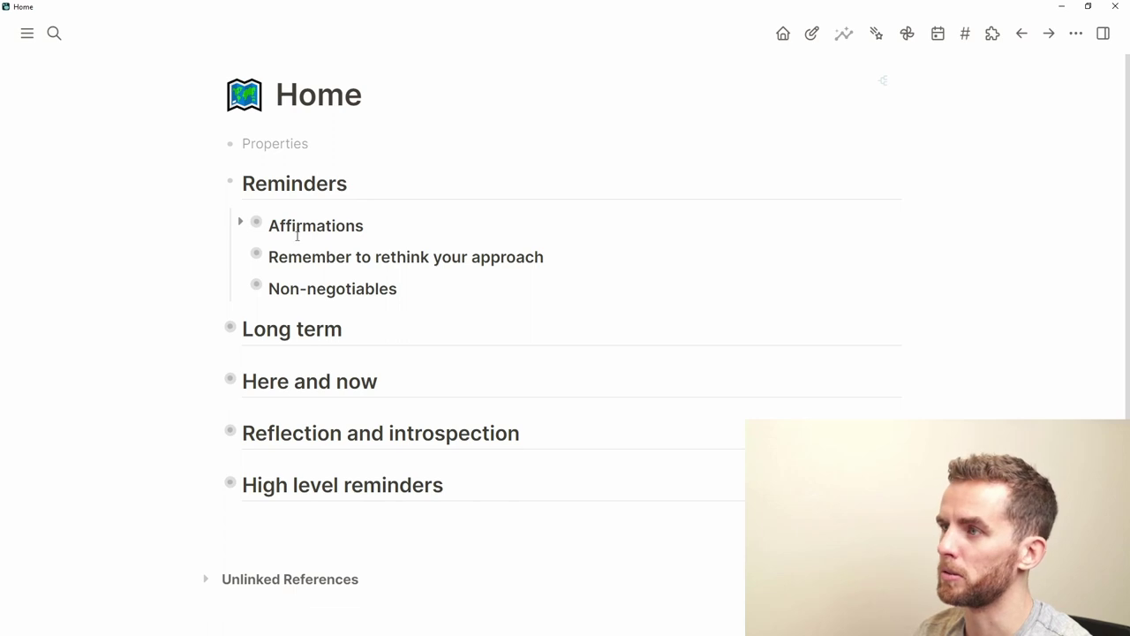
{"action": "left_click", "coordinate": [214, 331]}
{"action": "scroll", "coordinate": [218, 330], "scroll_direction": "down", "scroll_amount": 2}
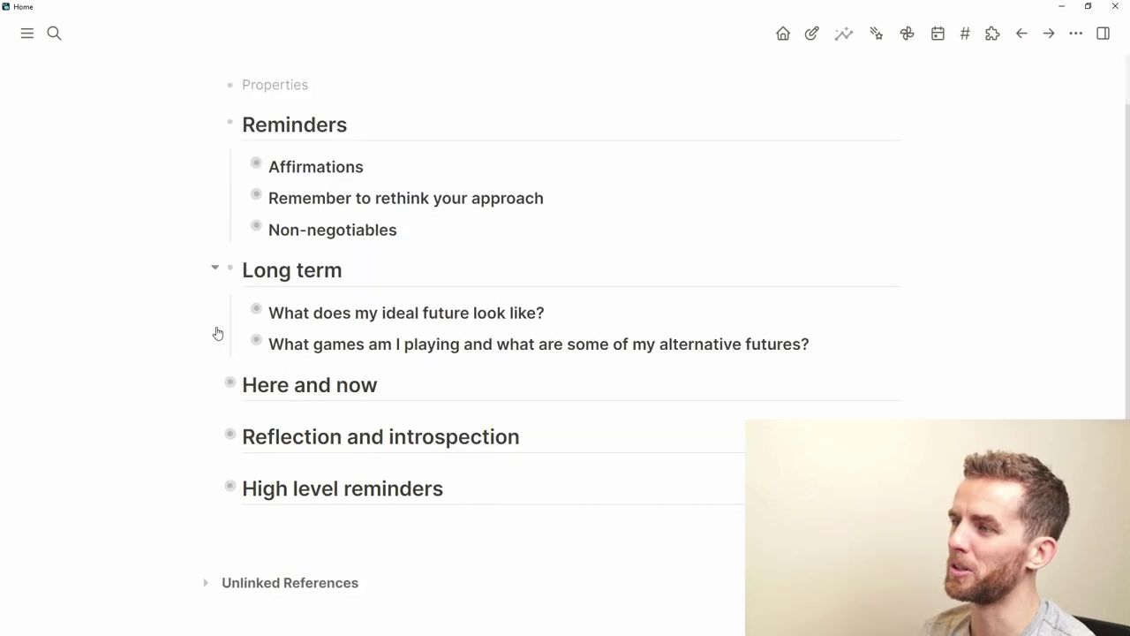
{"action": "left_click", "coordinate": [212, 347]}
{"action": "scroll", "coordinate": [212, 349], "scroll_direction": "down", "scroll_amount": 1}
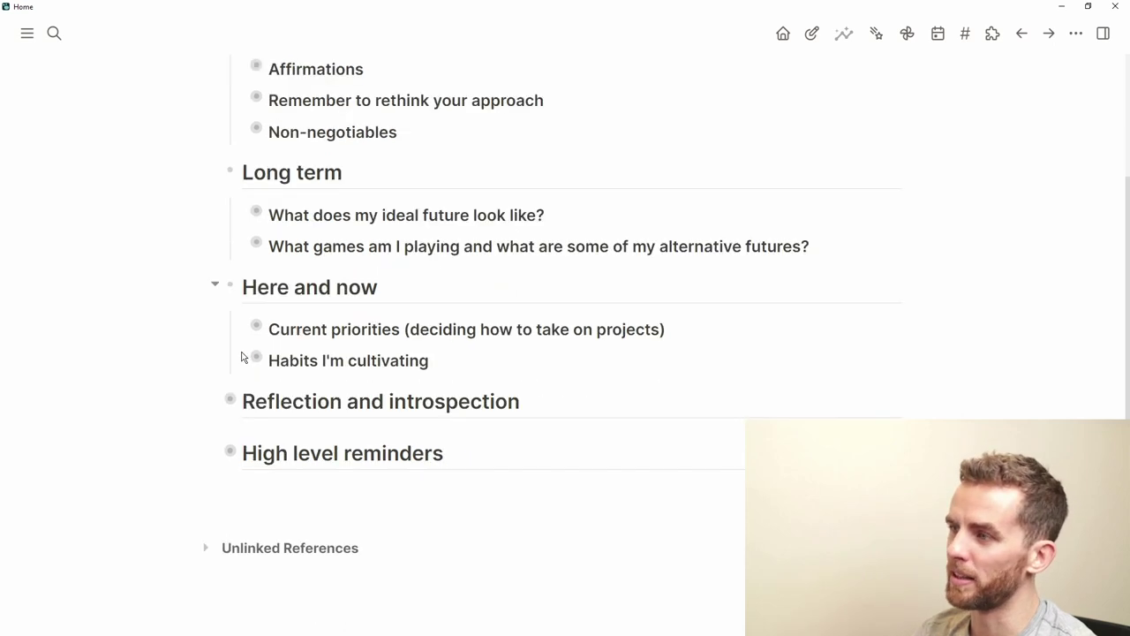
Expand "Current priorities" and "Reflection and introspection" to show the embedded Questions/Personal page.
{"action": "left_click", "coordinate": [242, 329]}
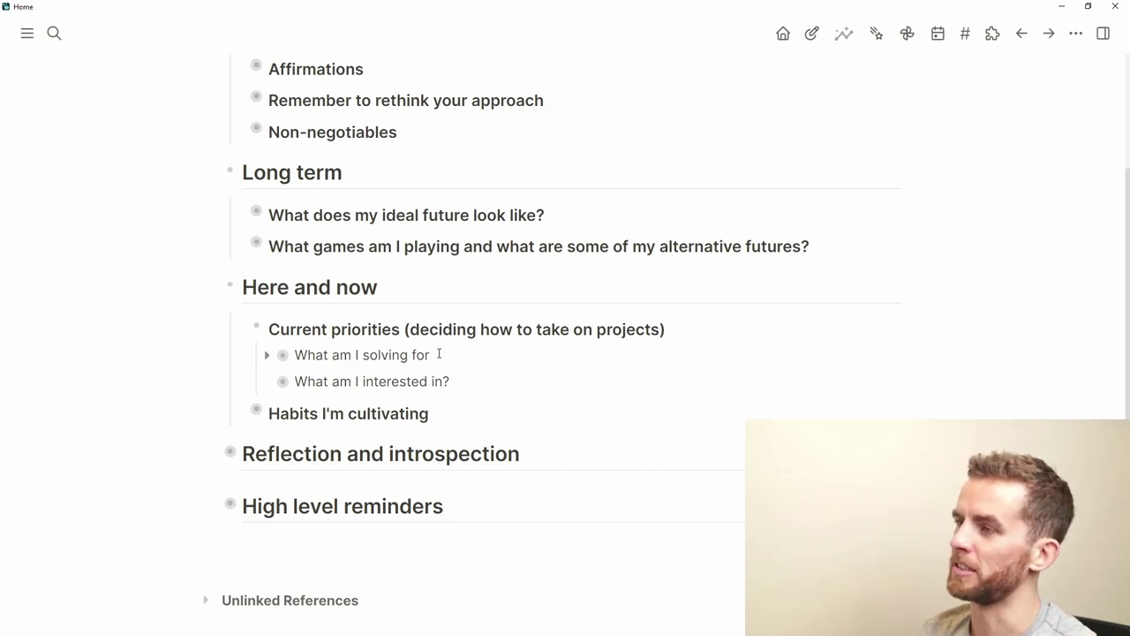
{"action": "scroll", "coordinate": [433, 403], "scroll_direction": "down", "scroll_amount": 1}
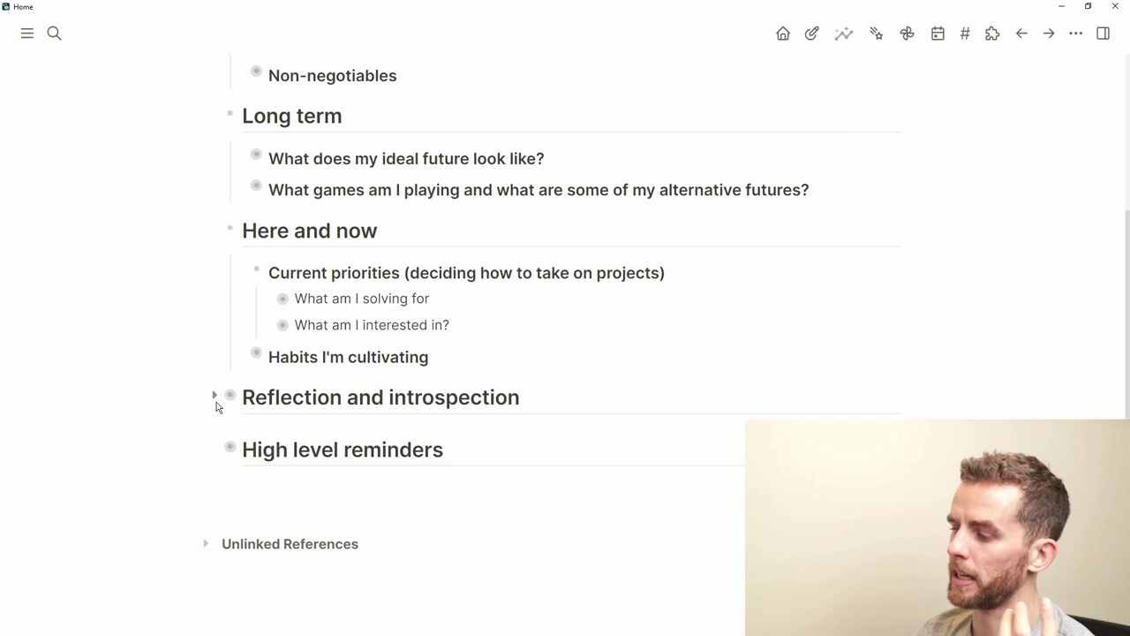
{"action": "left_click", "coordinate": [216, 398]}
{"action": "scroll", "coordinate": [223, 397], "scroll_direction": "down", "scroll_amount": 1}
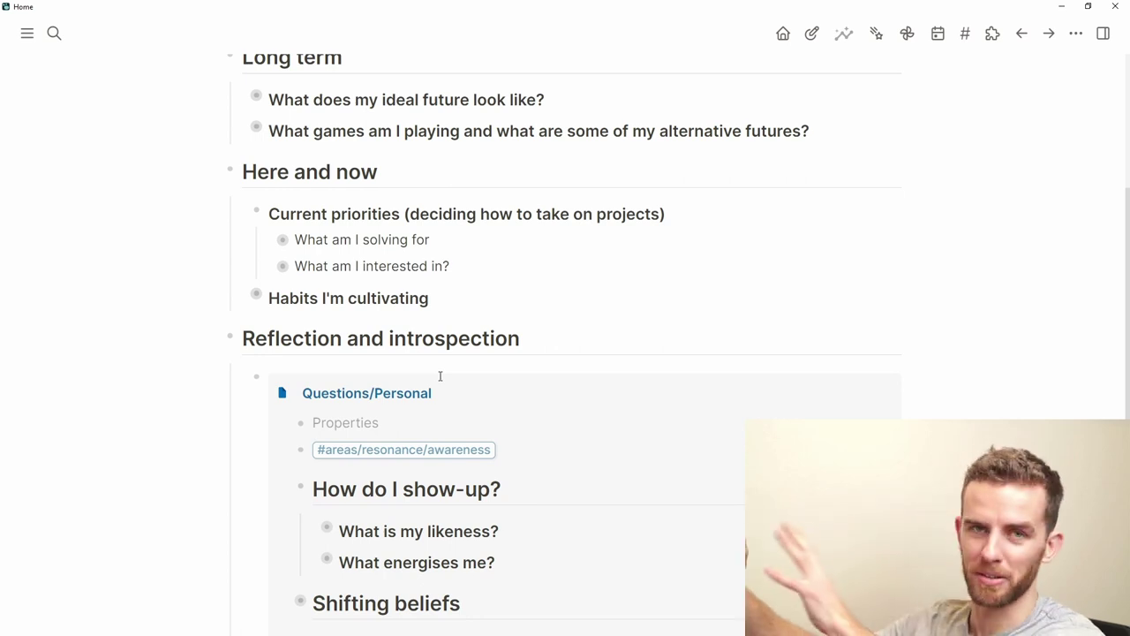
{"action": "scroll", "coordinate": [359, 349], "scroll_direction": "down", "scroll_amount": 2}
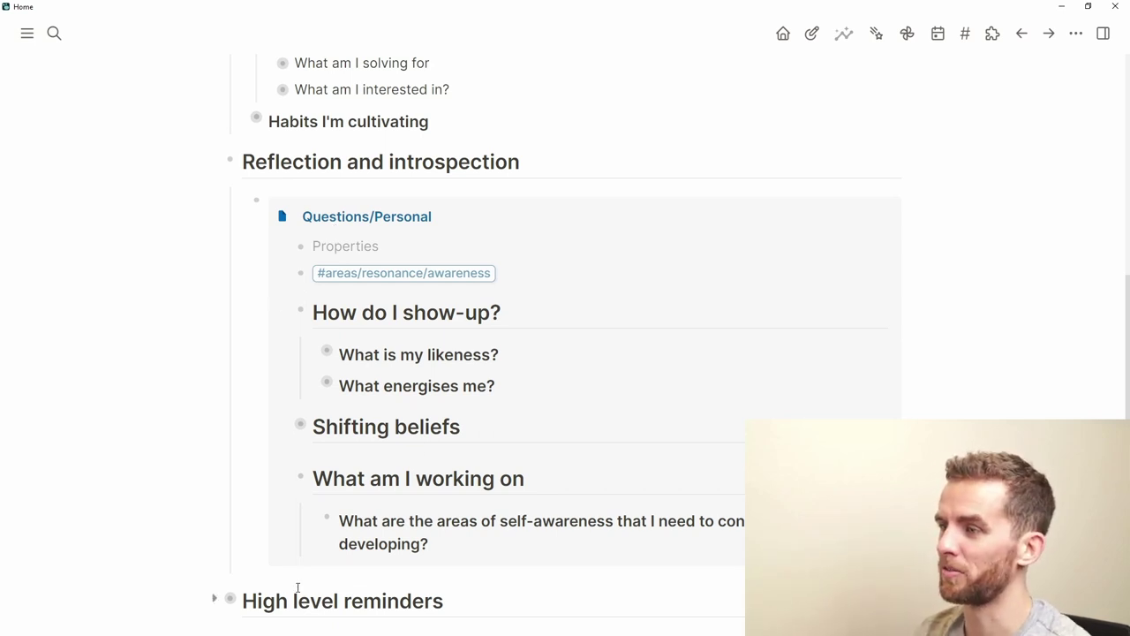
Add an empty top-level block at the end of the embedded Questions/Personal page and reveal the embed's source text.
{"action": "left_click", "coordinate": [443, 549]}
{"action": "key", "text": "Return"}
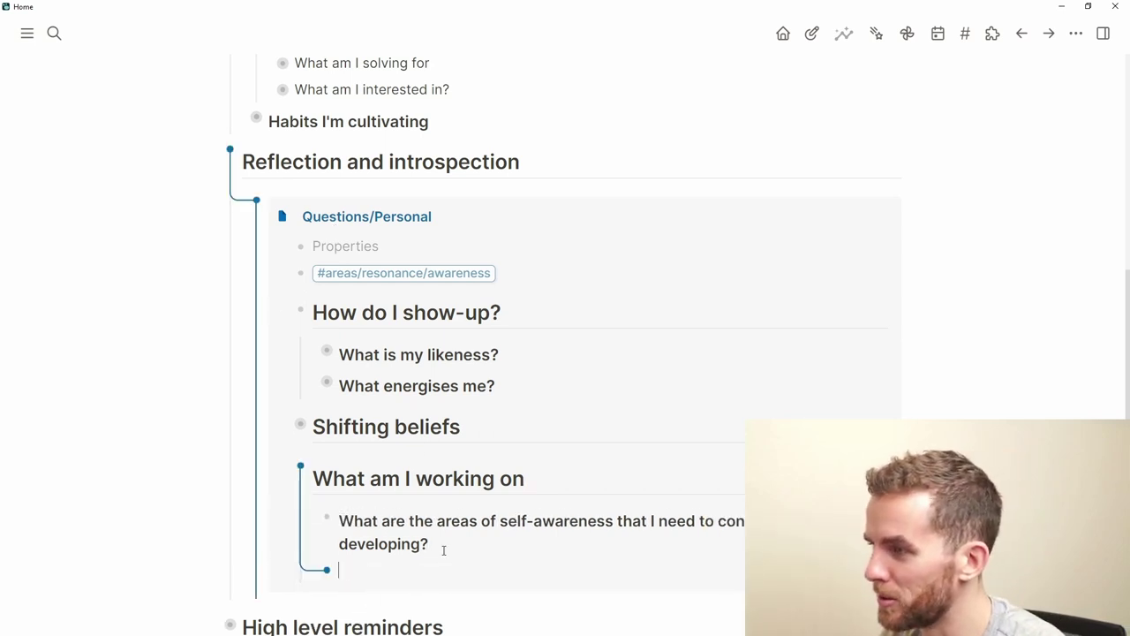
{"action": "key", "text": "shift+Tab"}
{"action": "key", "text": "Escape"}
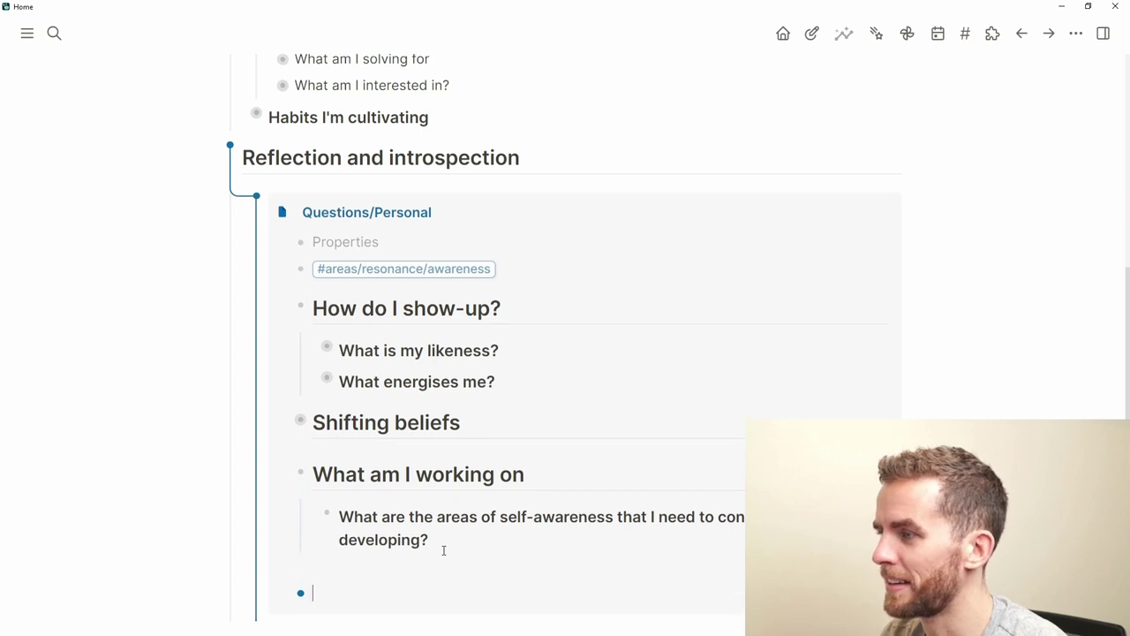
{"action": "left_click", "coordinate": [434, 539]}
{"action": "left_click", "coordinate": [313, 589]}
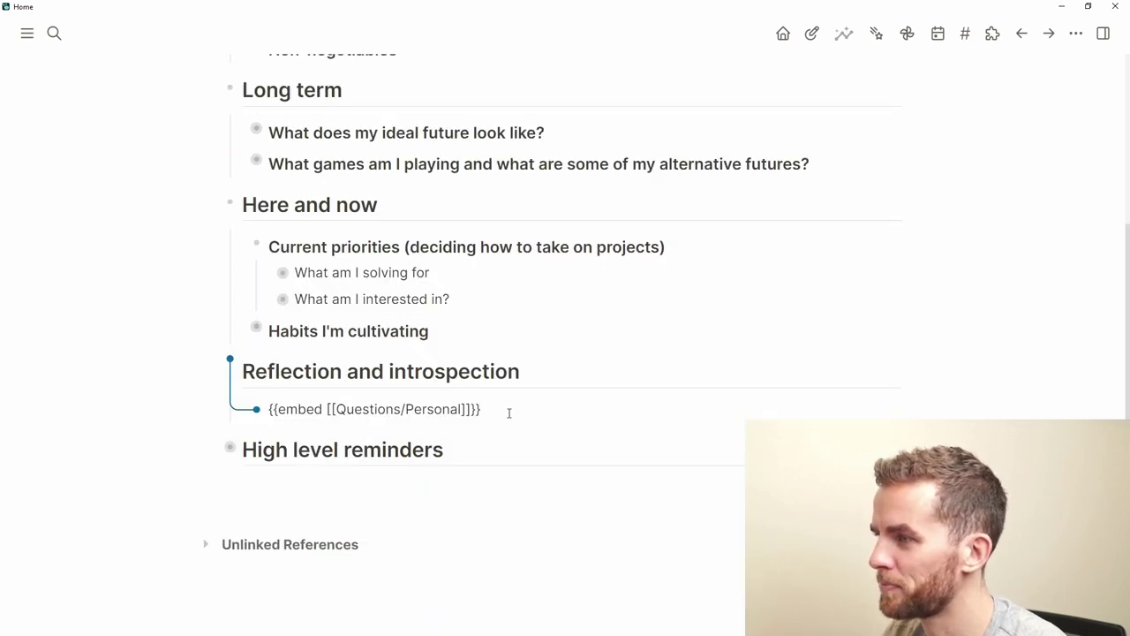
Add a block below the Questions/Personal embed and start an {{embed [[]]}} page embed in it.
{"action": "key", "text": "Return"}
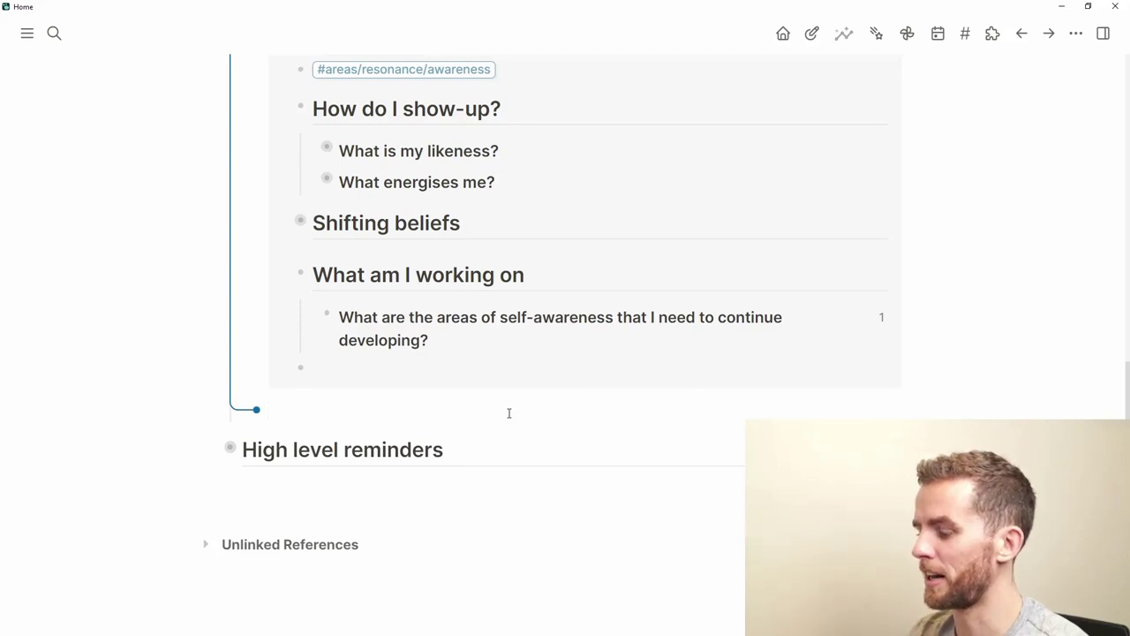
{"action": "type", "text": "{{"}
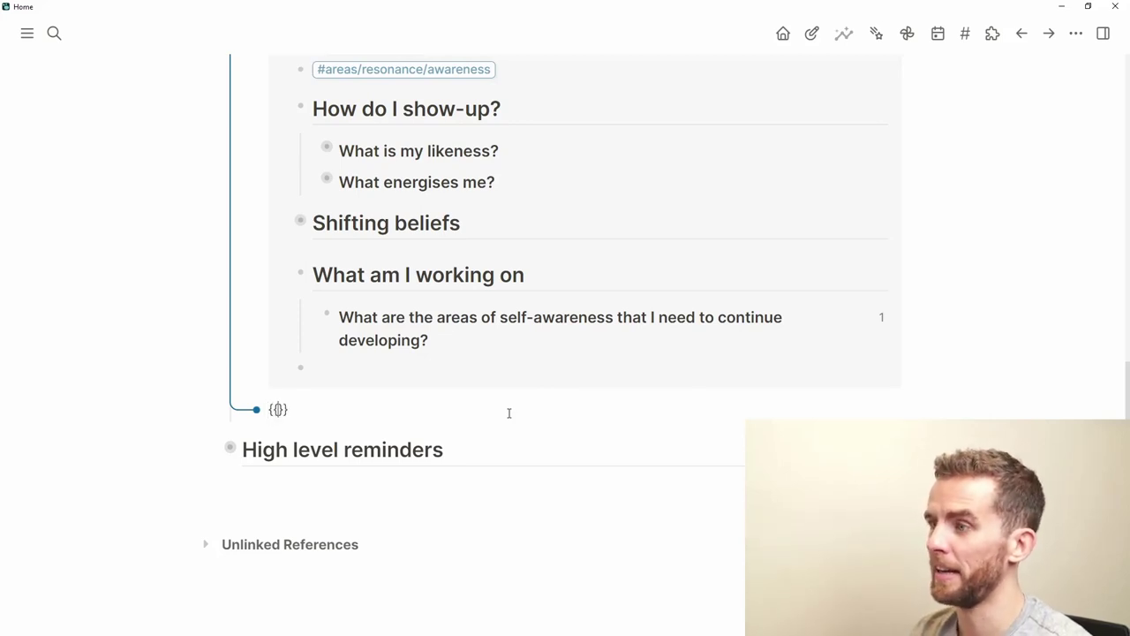
{"action": "type", "text": "embed "}
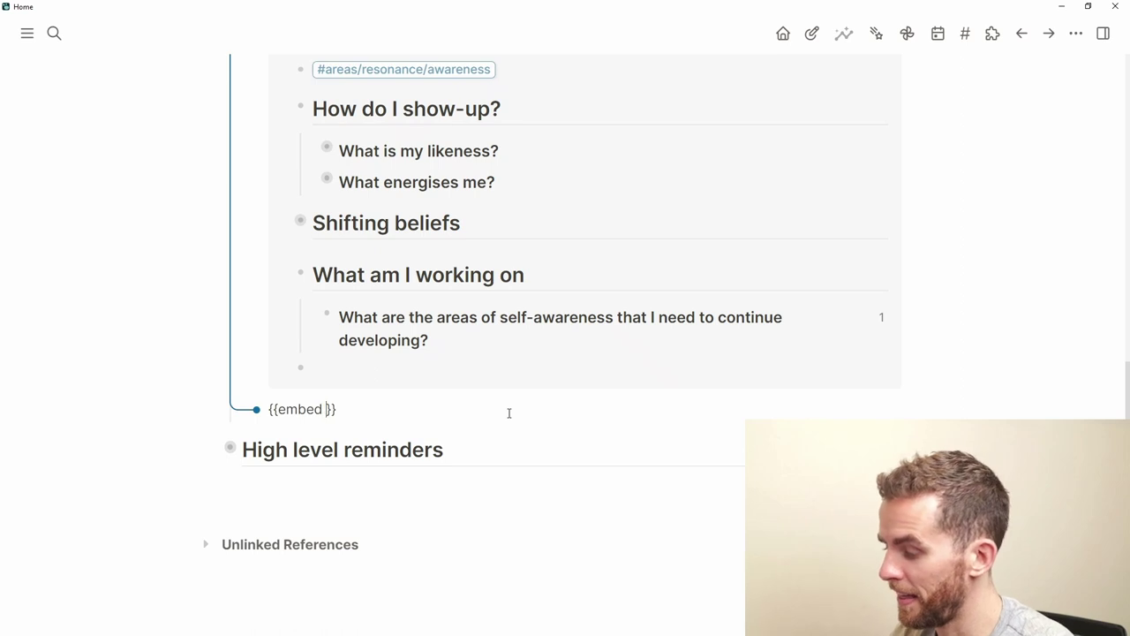
{"action": "type", "text": "[["}
{"action": "type", "text": "5 ways"}
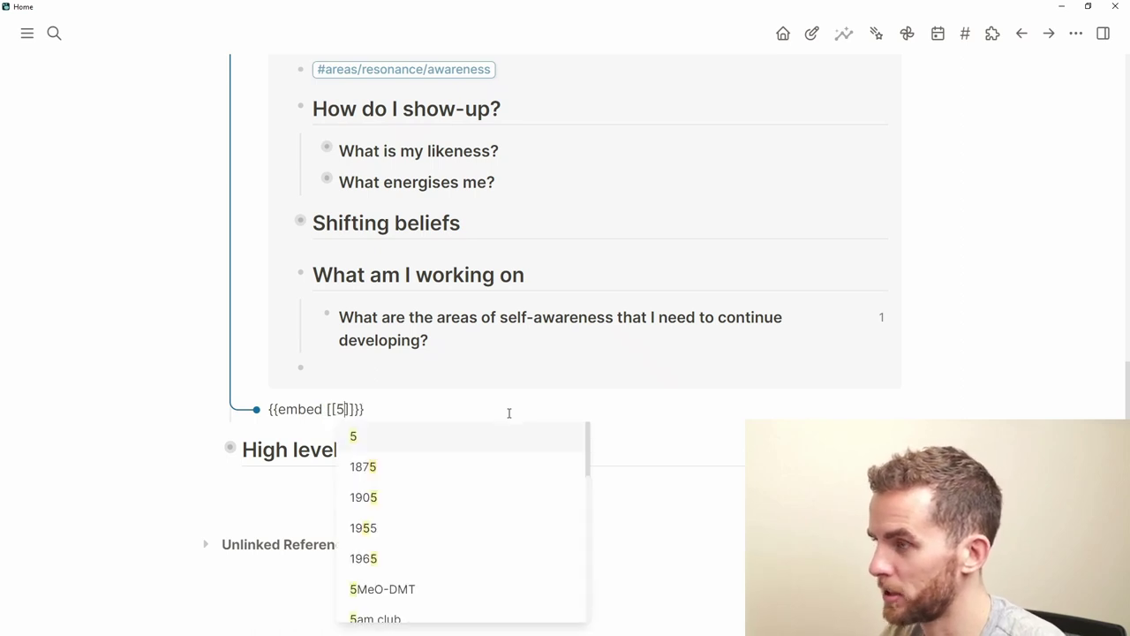
{"action": "key", "text": "BackSpace"}
{"action": "key", "text": "BackSpace"}
{"action": "key", "text": "BackSpace"}
{"action": "key", "text": "BackSpace"}
{"action": "key", "text": "BackSpace"}
{"action": "key", "text": "BackSpace"}
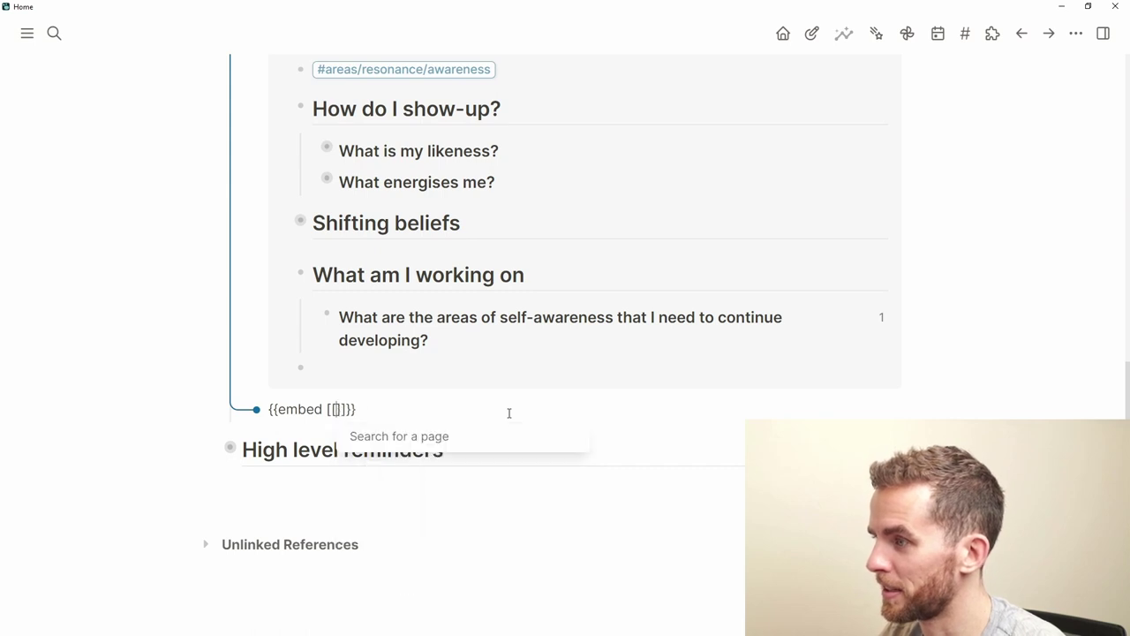
Complete the embed with the page "5 updates to Logseq and my PKM system" and leave block editing to show it.
{"action": "type", "text": "5 upda"}
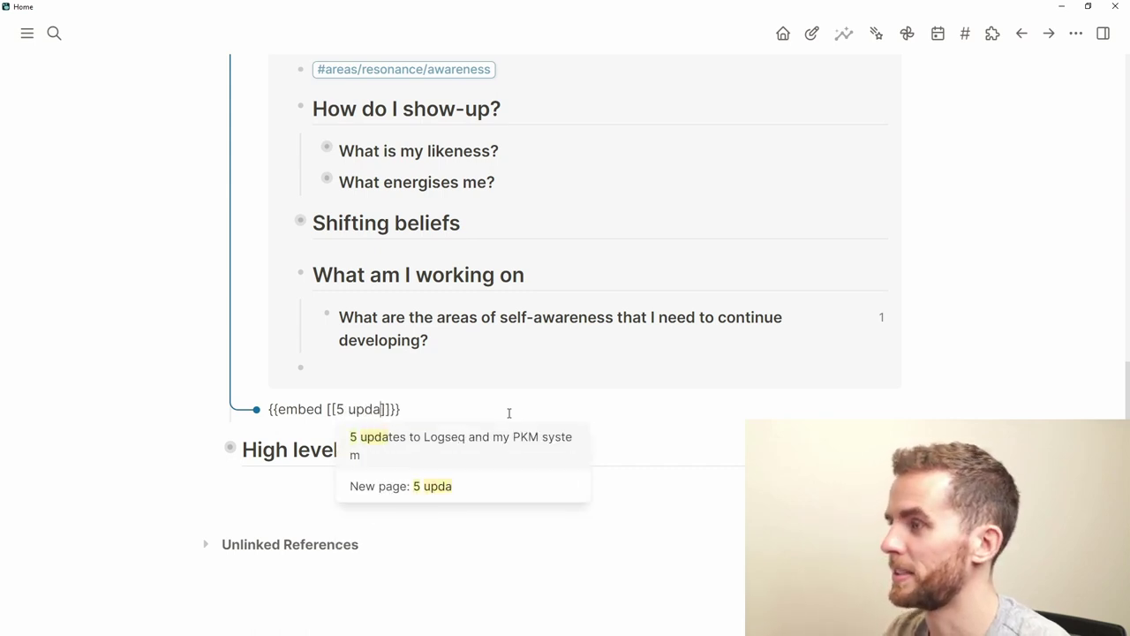
{"action": "key", "text": "Return"}
{"action": "key", "text": "Escape"}
{"action": "scroll", "coordinate": [510, 410], "scroll_direction": "down", "scroll_amount": 4}
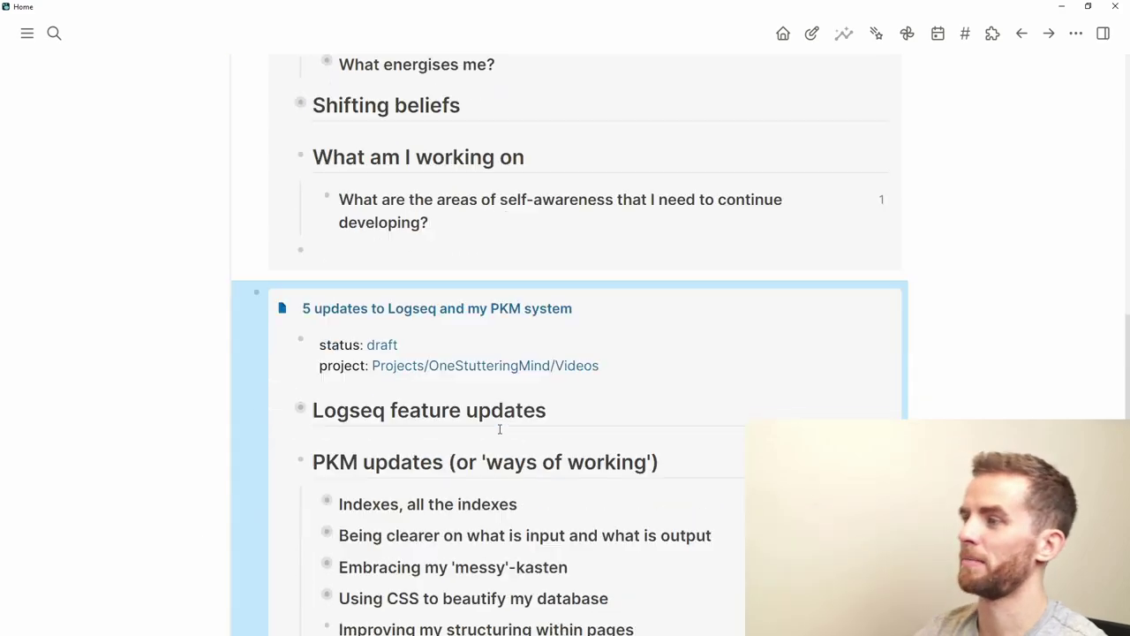